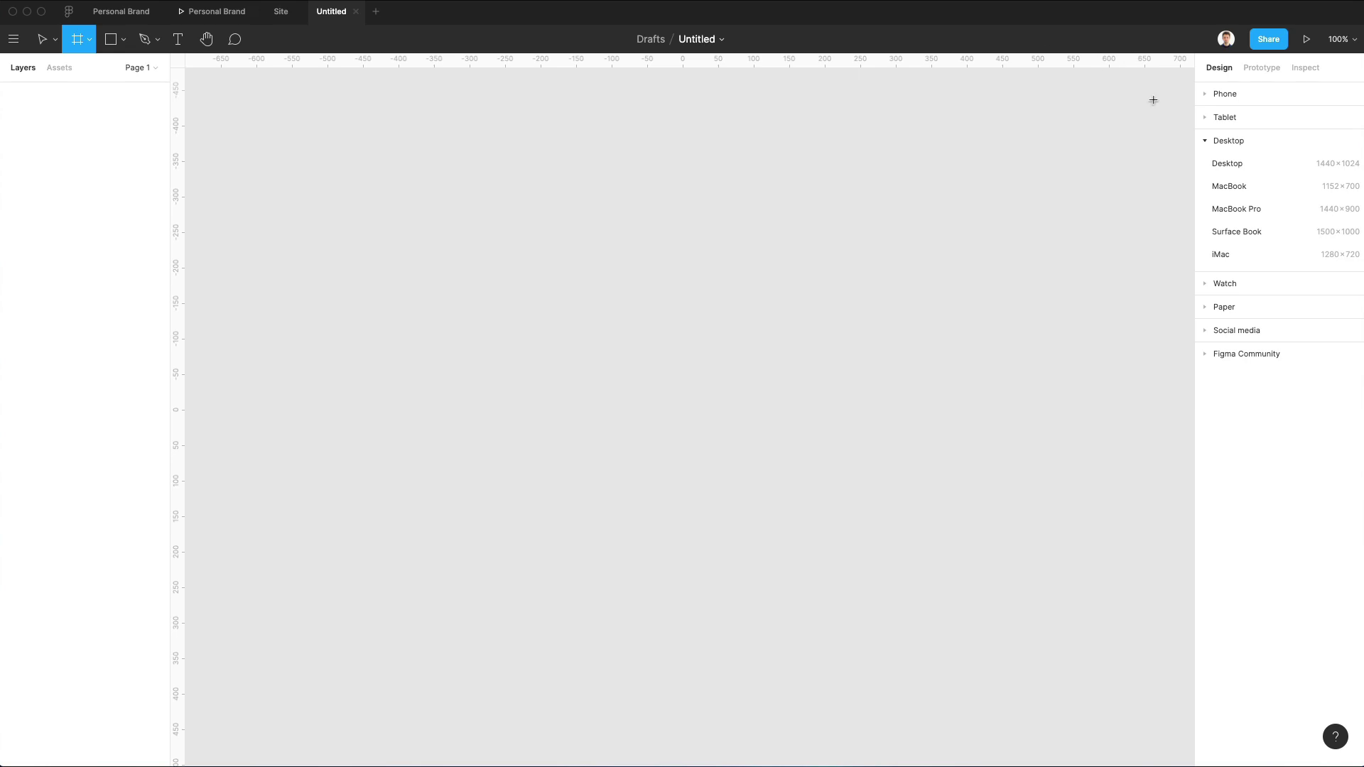
# Add a Desktop 1440×1024 frame named 'Desktop - 1' to the canvas, then deselect it.
pyautogui.click(1229, 165)
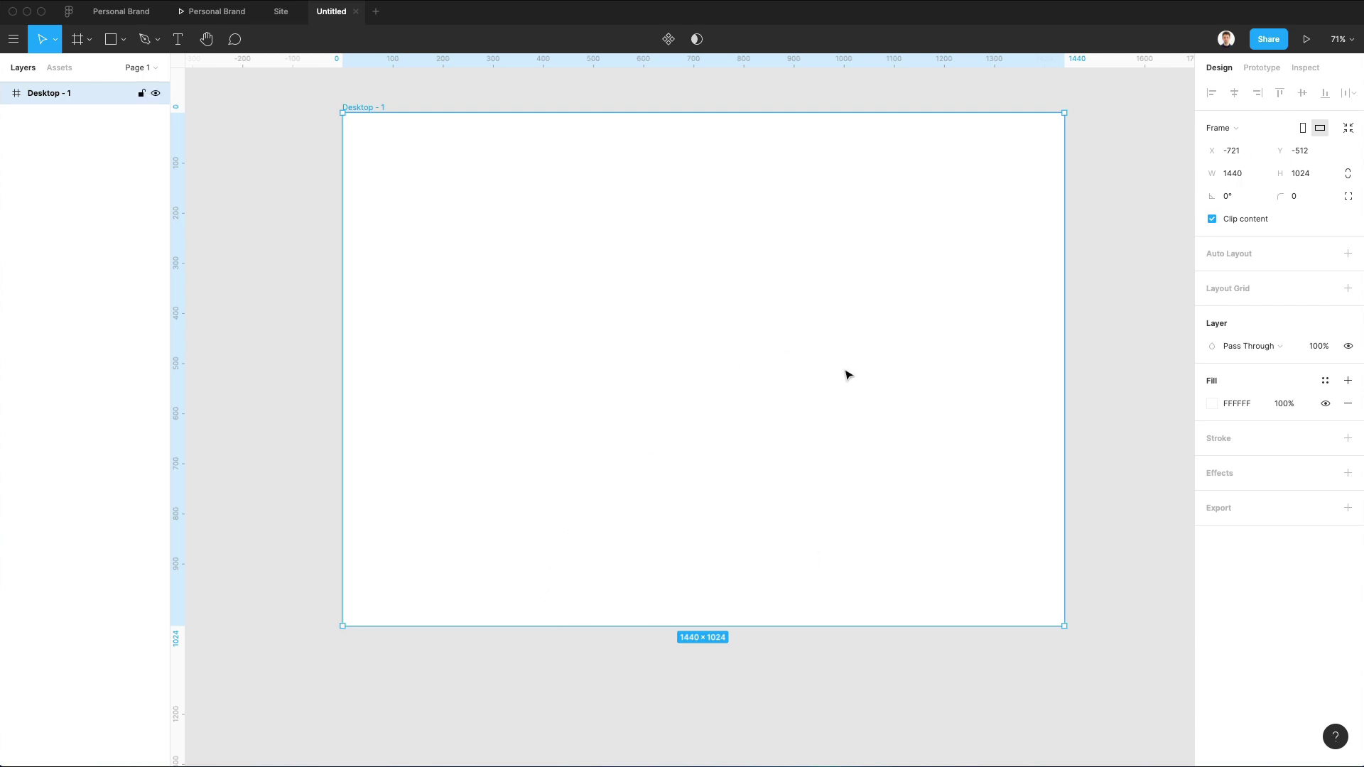
pyautogui.moveTo(684, 307); pyautogui.dragTo(134, 633)
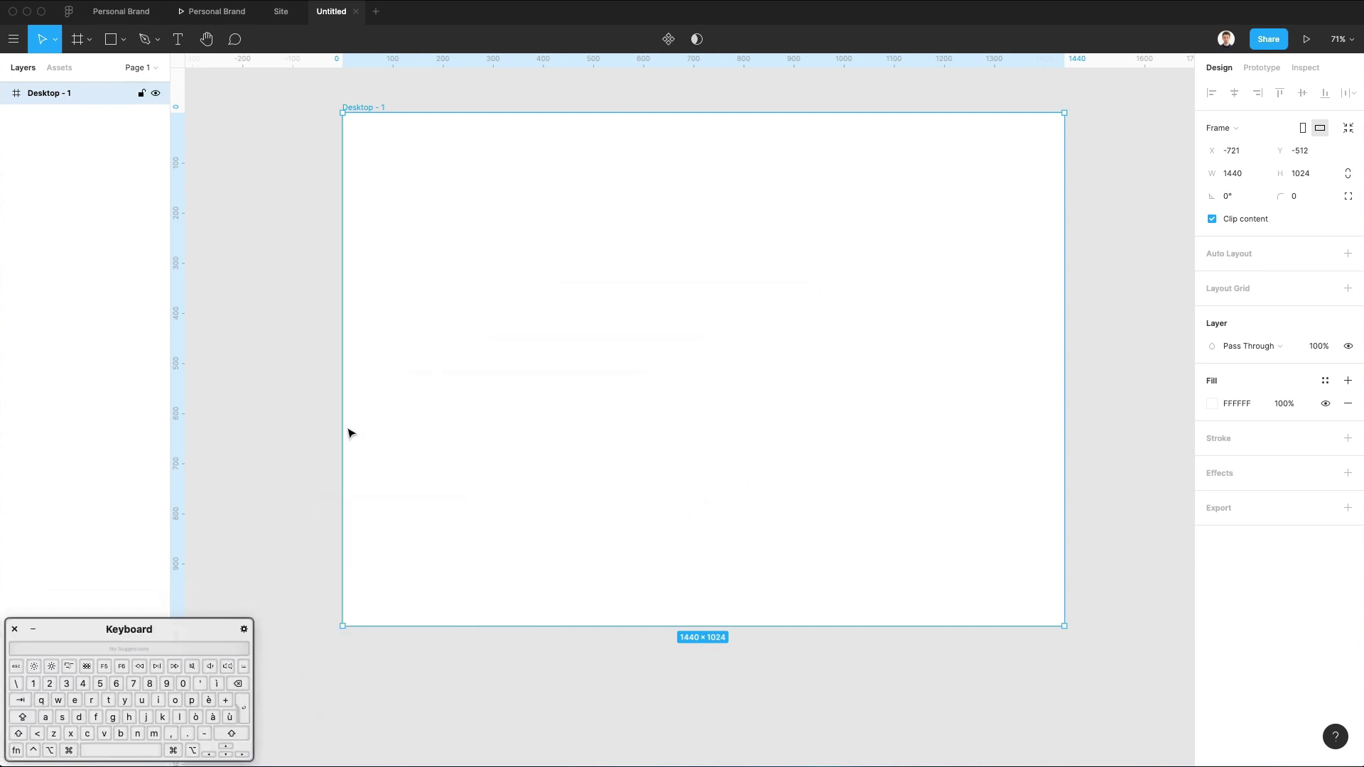
pyautogui.click(324, 436)
pyautogui.scroll(1, 318, 436)
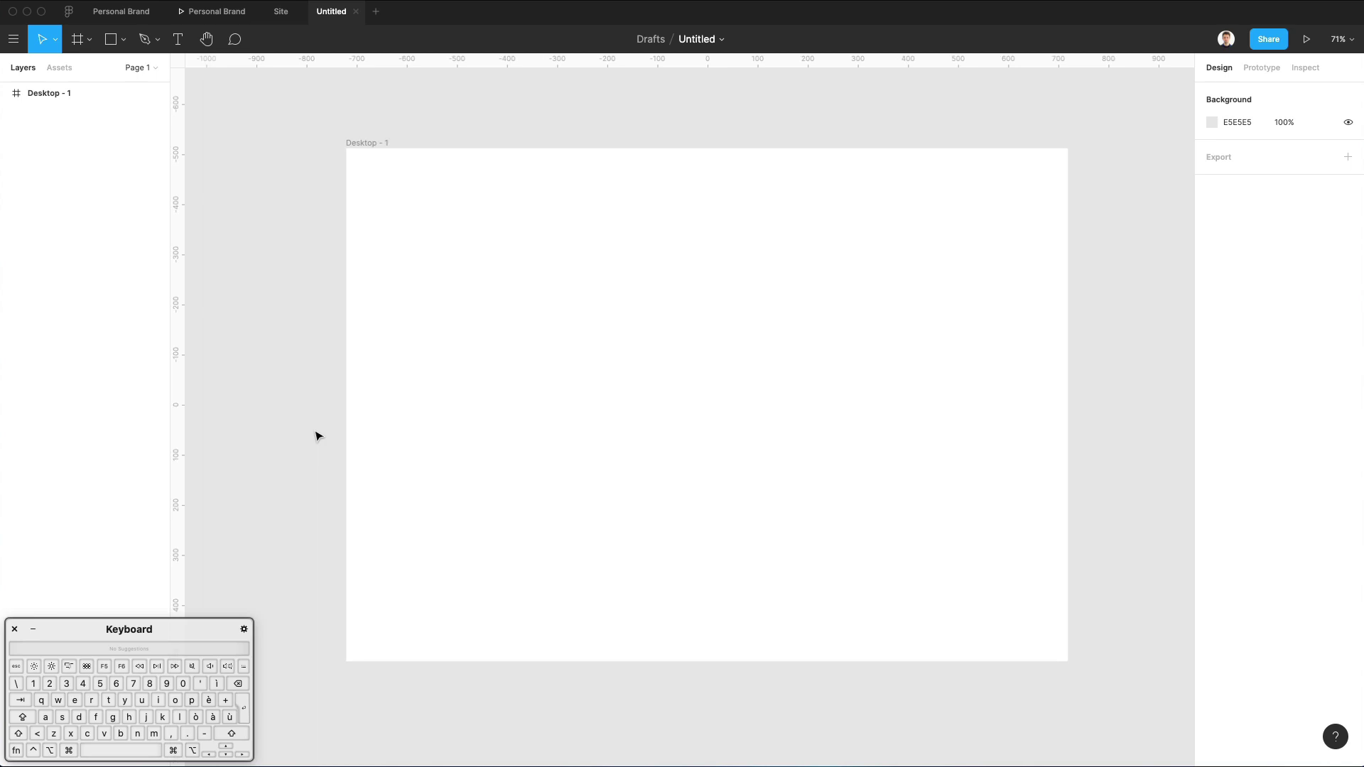
# Add the headline 'This is going to be a headline' and scale it up to about 42.
pyautogui.press('t')
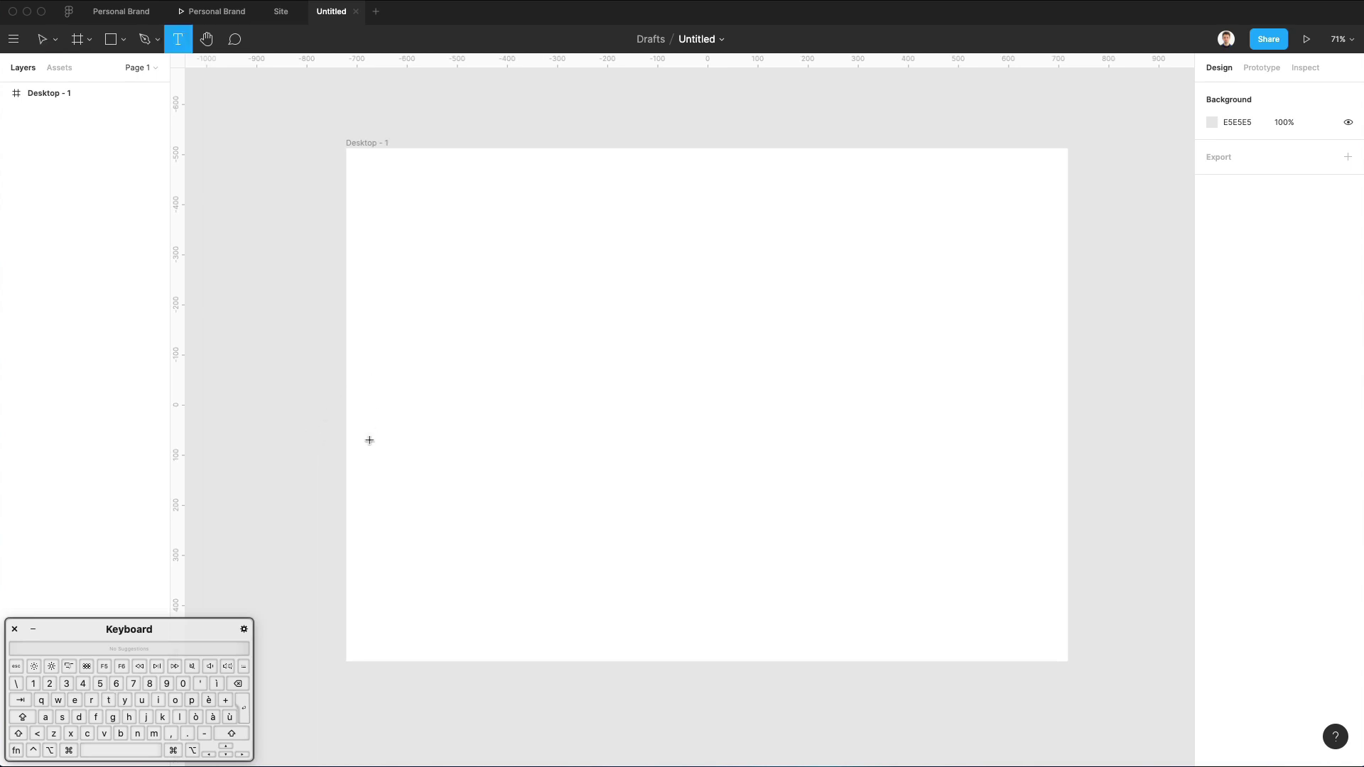
pyautogui.click(379, 295)
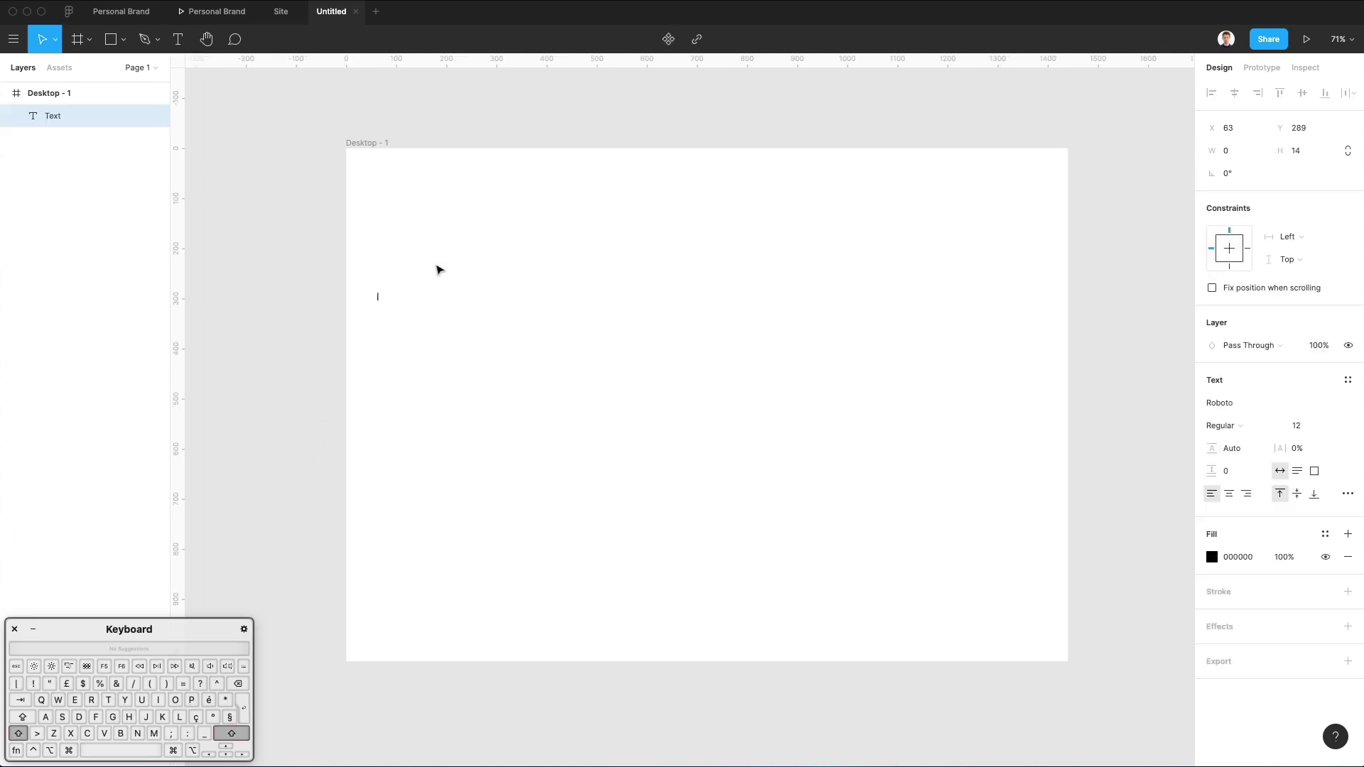
pyautogui.write('This is go')
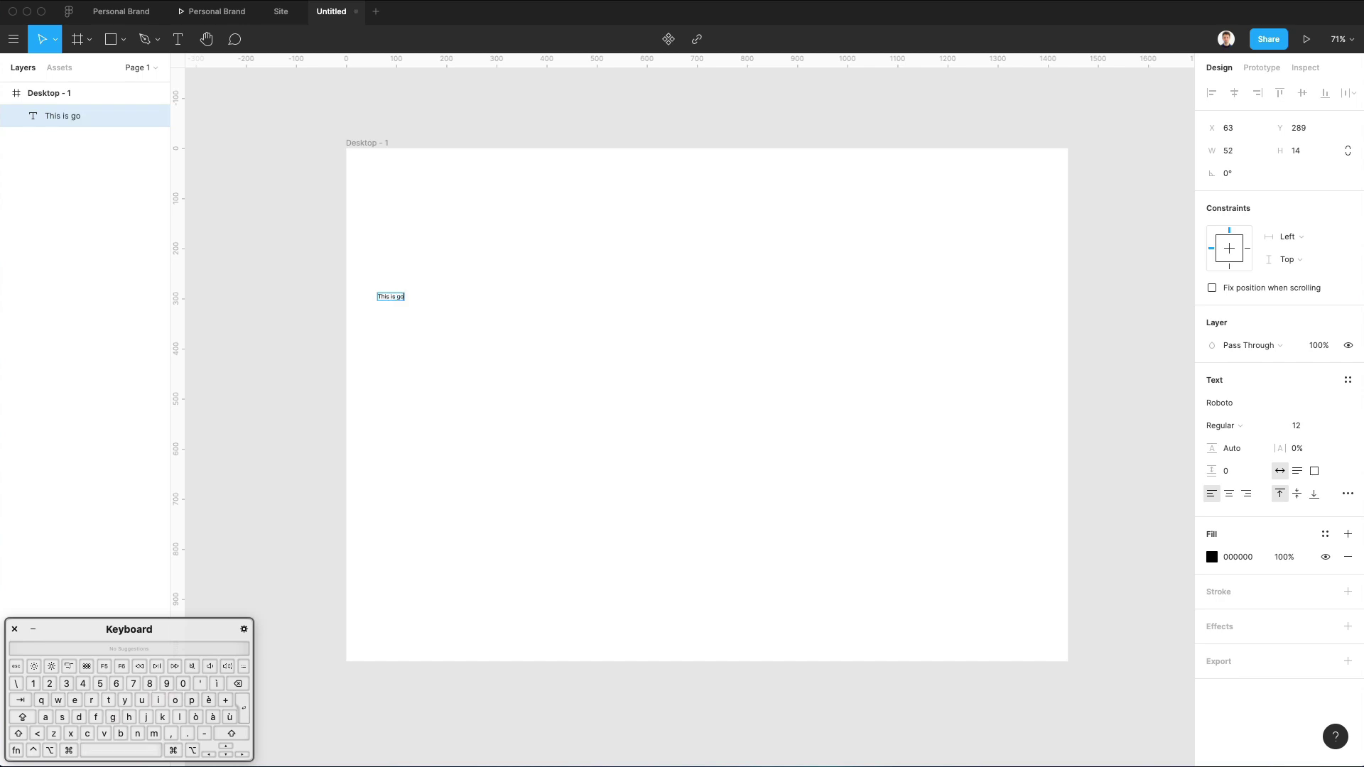
pyautogui.write('ing to be a headline')
pyautogui.press('Escape')
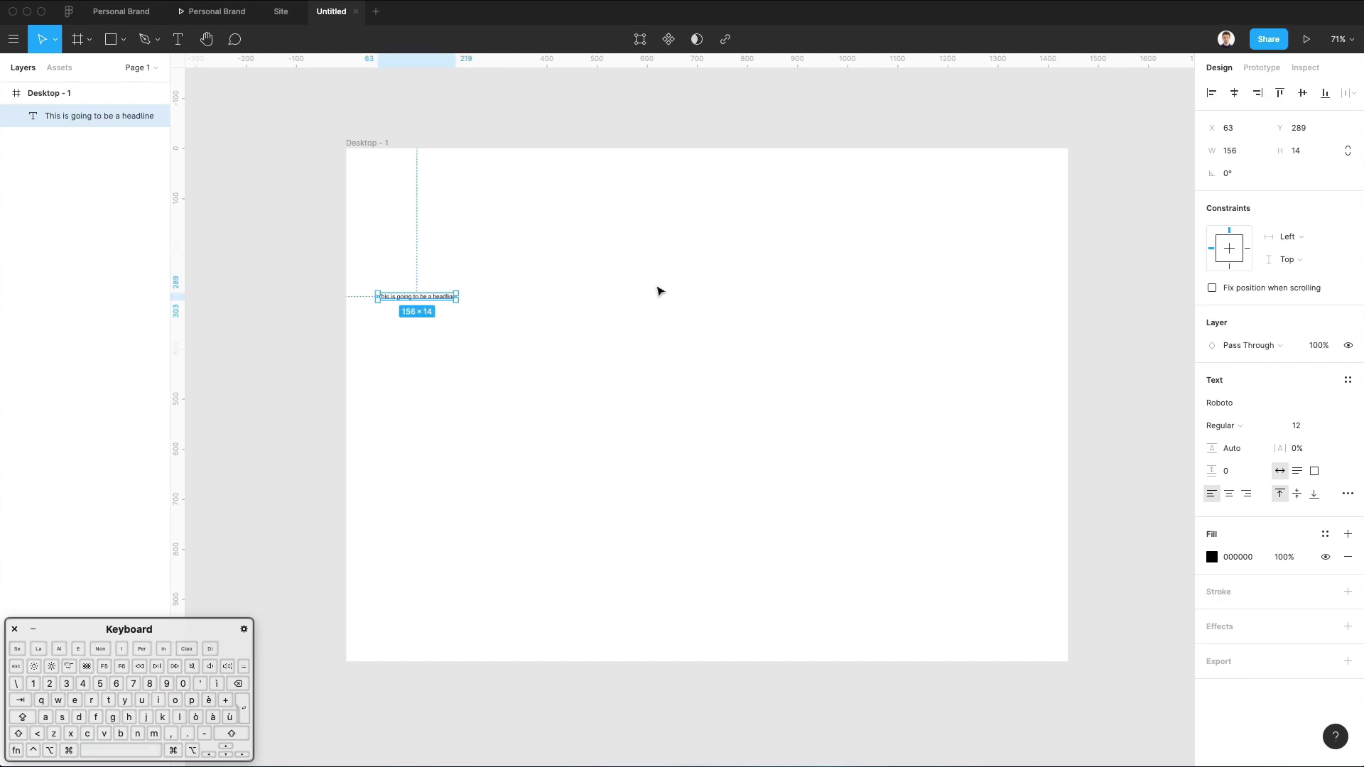
pyautogui.press('k')
pyautogui.moveTo(463, 306); pyautogui.dragTo(650, 318)
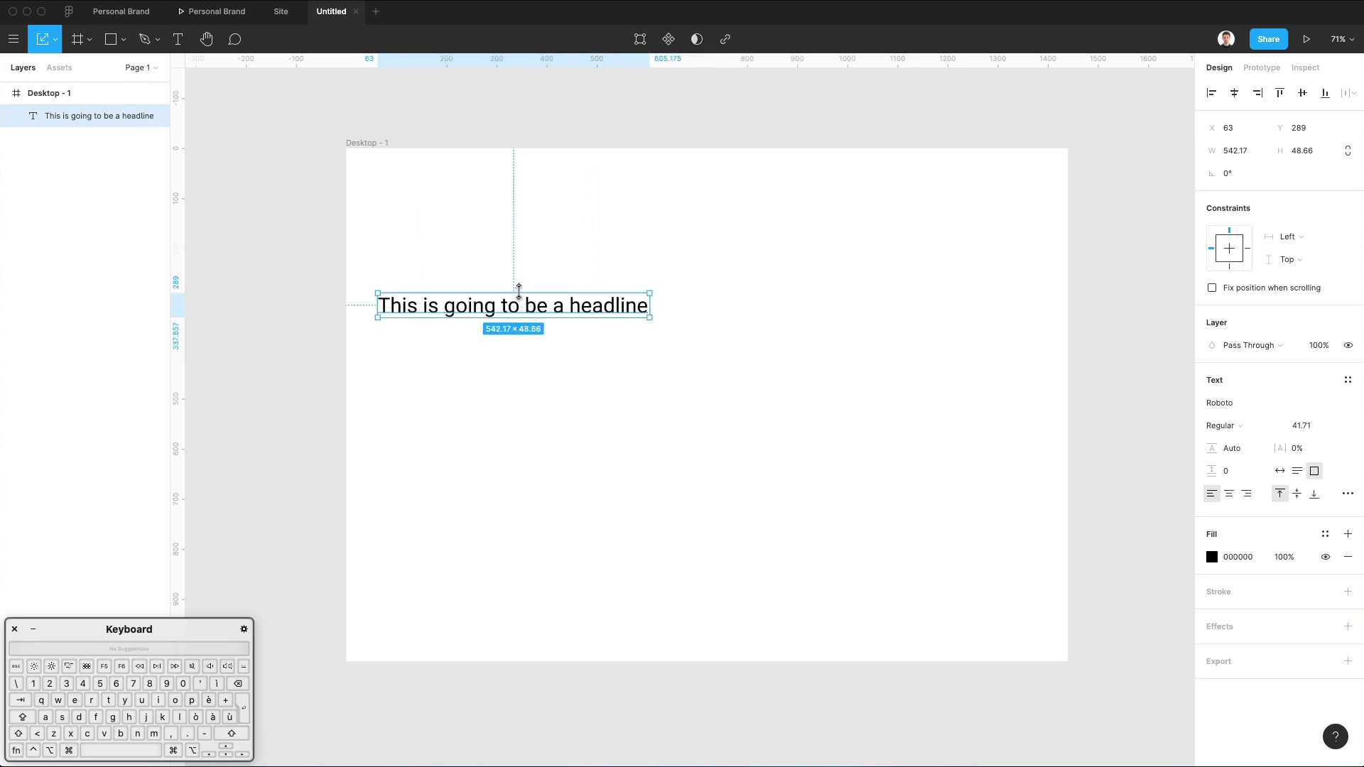
# Set the headline font to Lato, position it on the frame, and open a new Safari window.
pyautogui.moveTo(518, 292); pyautogui.dragTo(532, 335)
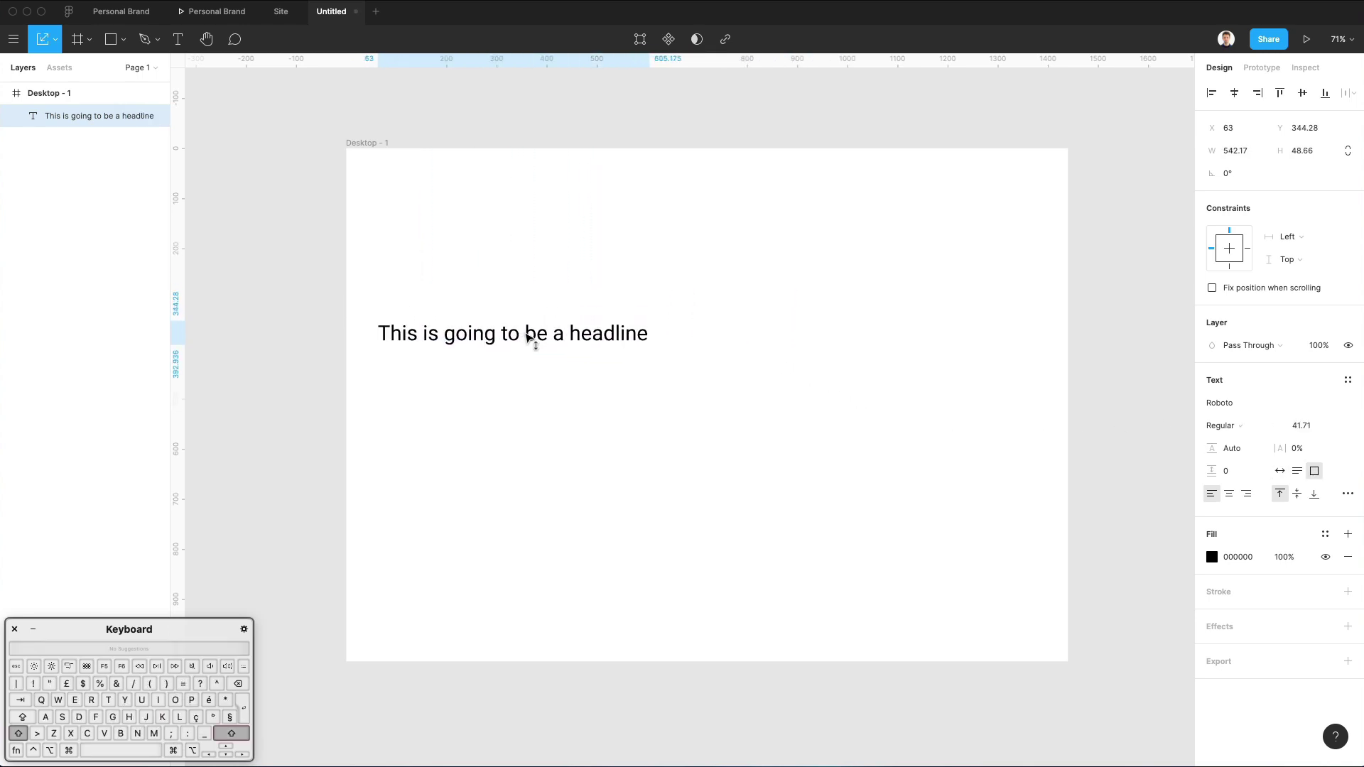
pyautogui.click(1225, 403)
pyautogui.write('Lato')
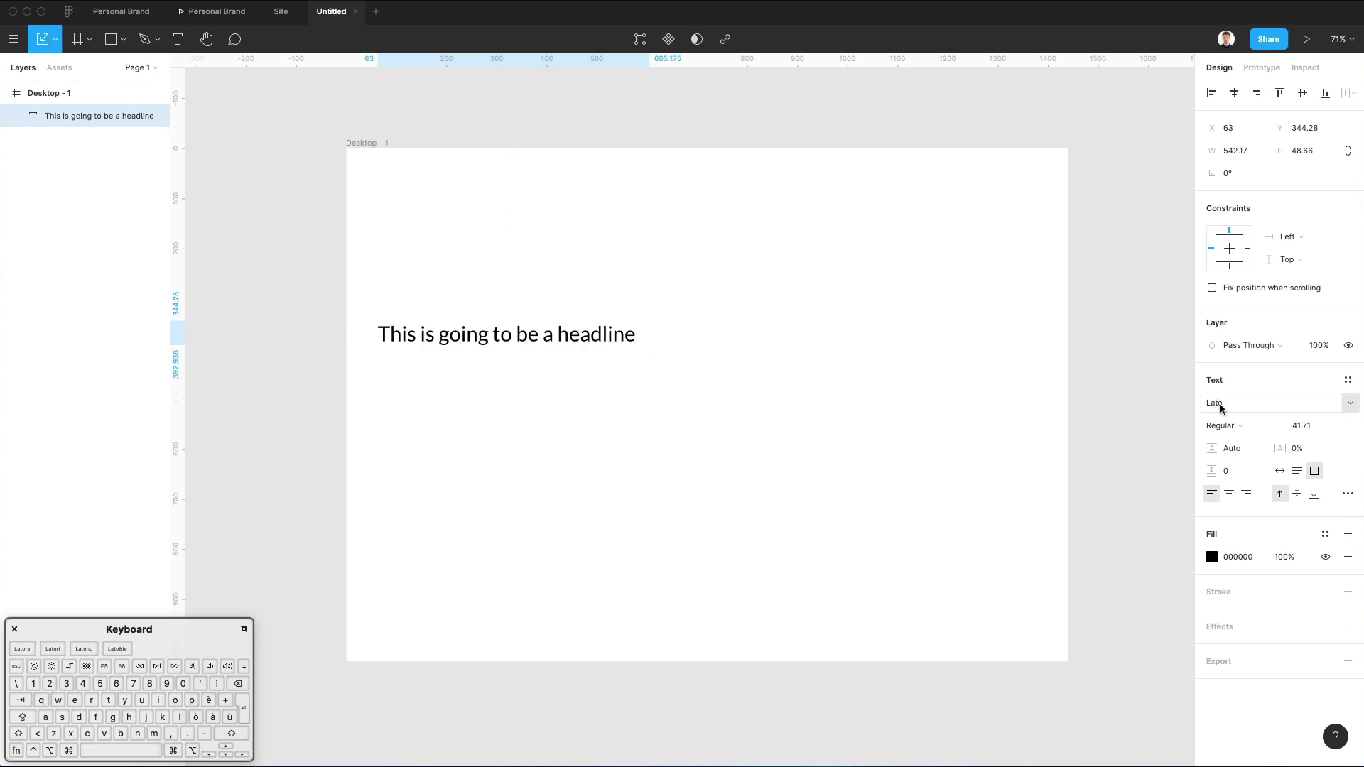
pyautogui.press('Return')
pyautogui.click(648, 304)
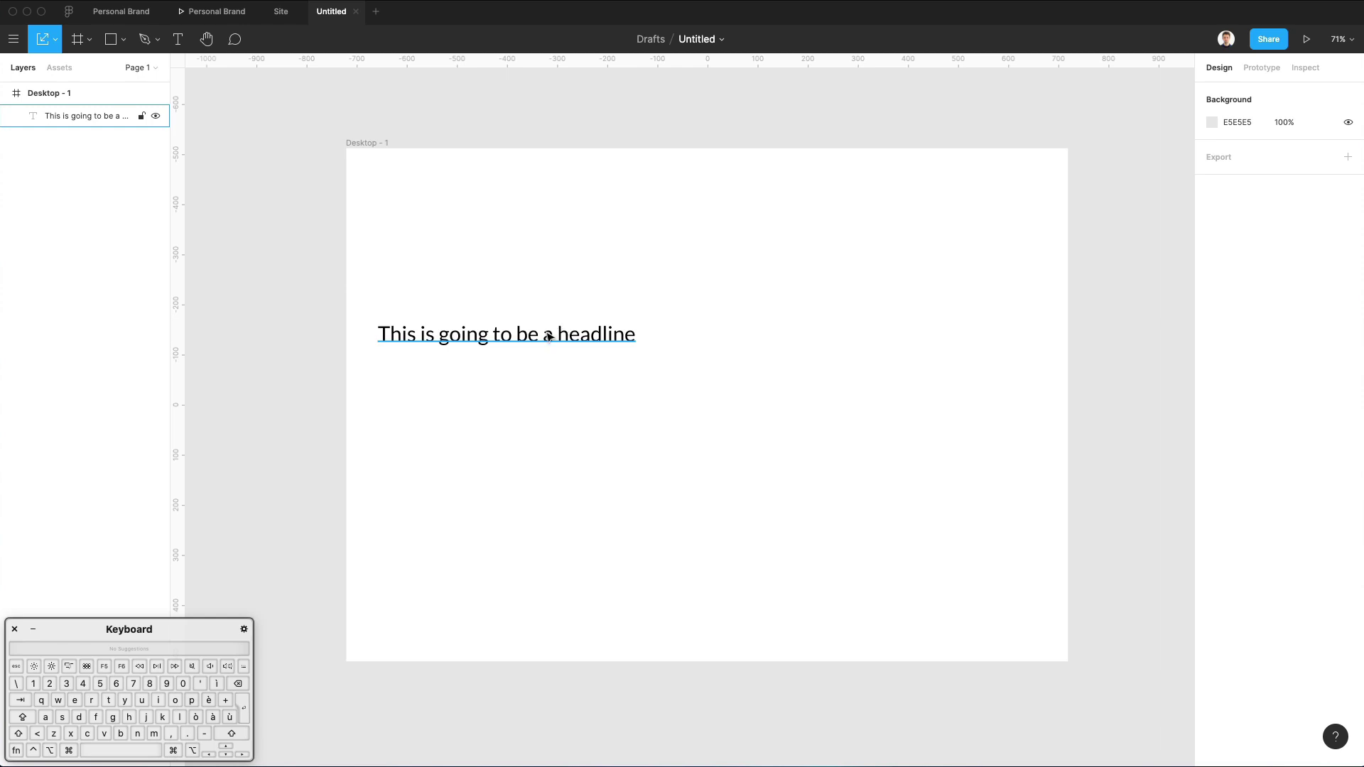
pyautogui.moveTo(549, 337); pyautogui.dragTo(559, 353)
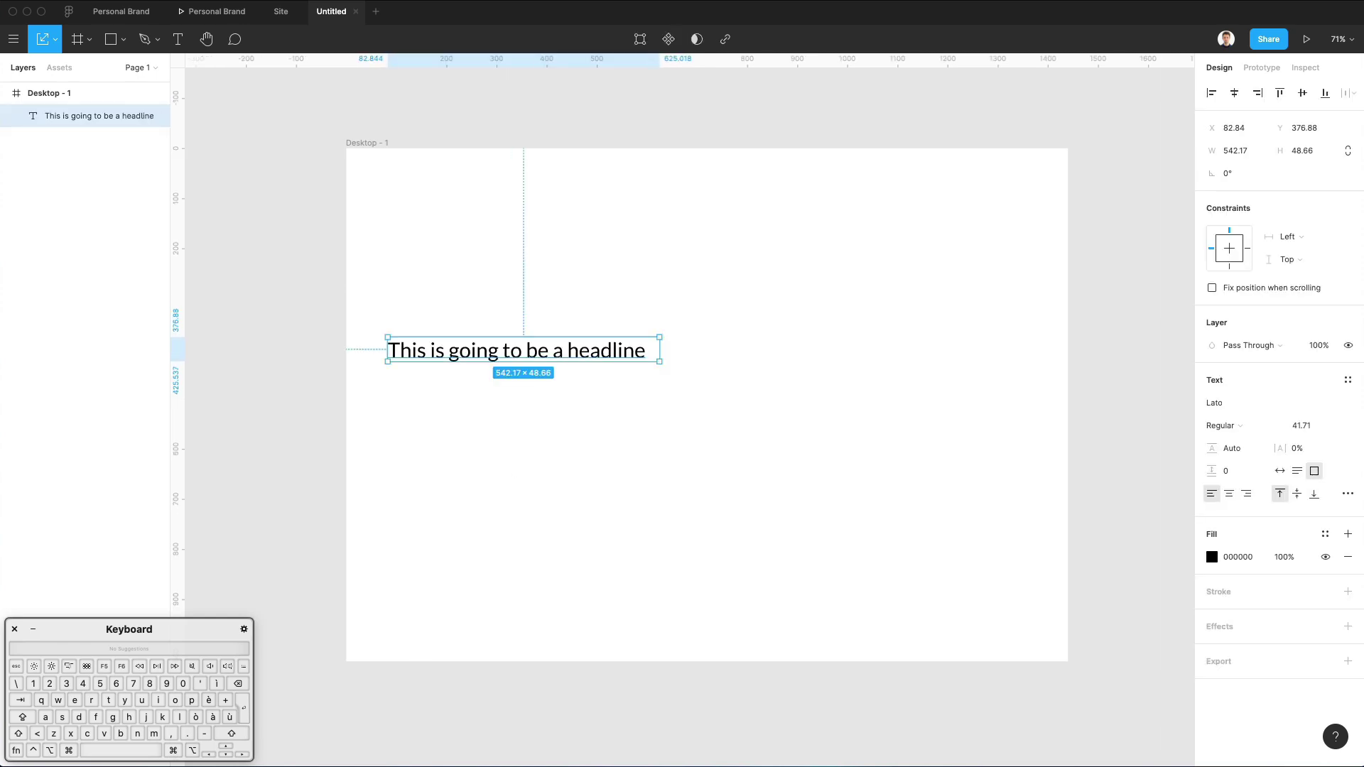
pyautogui.rightClick(21, 766)
pyautogui.click(22, 668)
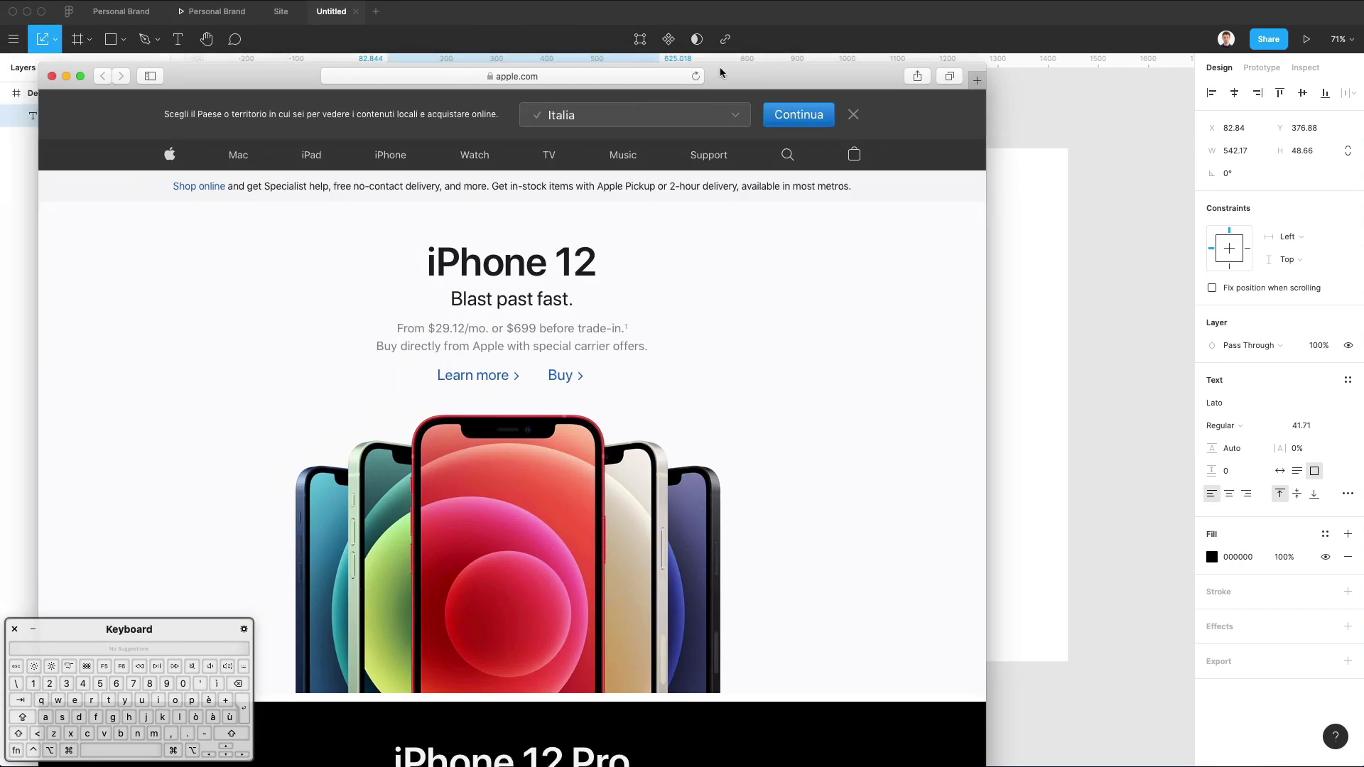
# Search 'lato' in Safari, open the Lato Google Fonts page, then minimize the browser.
pyautogui.click(527, 77)
pyautogui.write('lato')
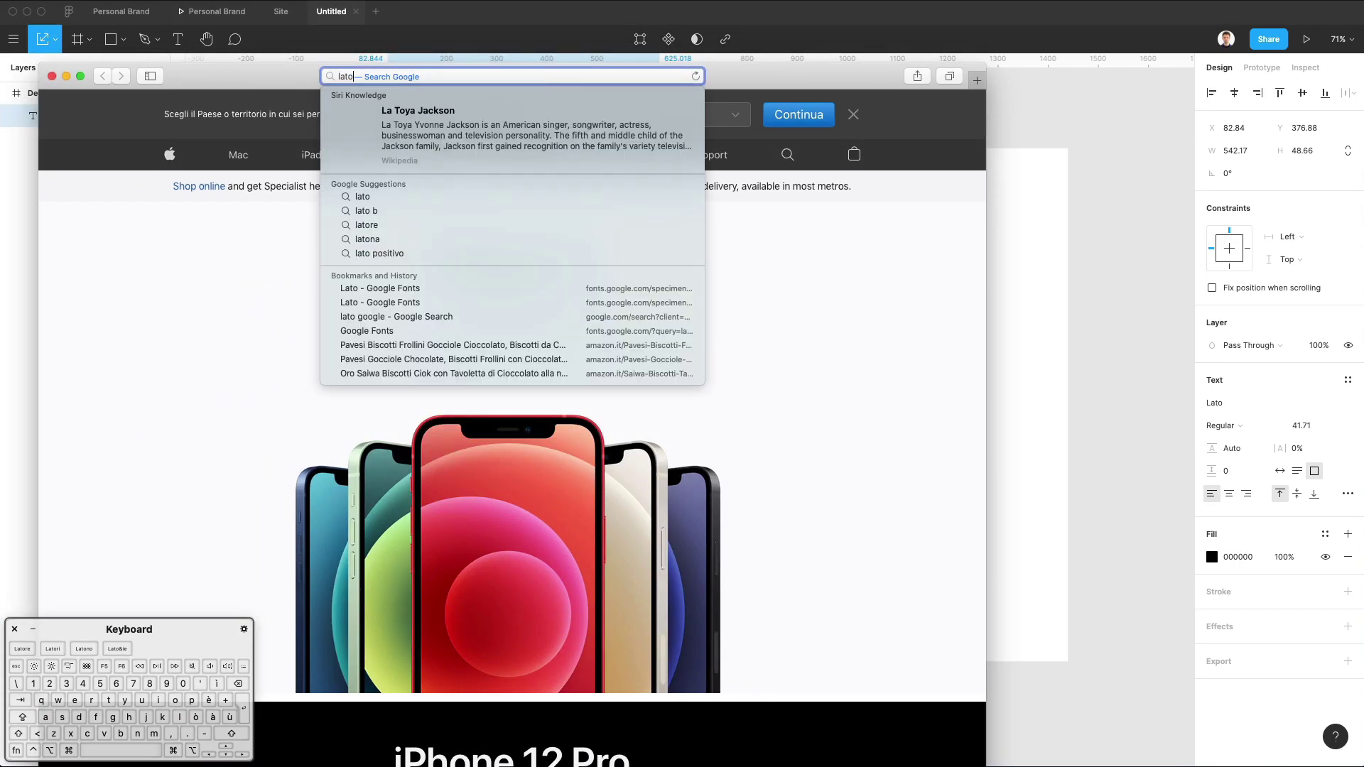
pyautogui.press('Return')
pyautogui.moveTo(625, 70); pyautogui.dragTo(818, 30)
pyautogui.click(398, 204)
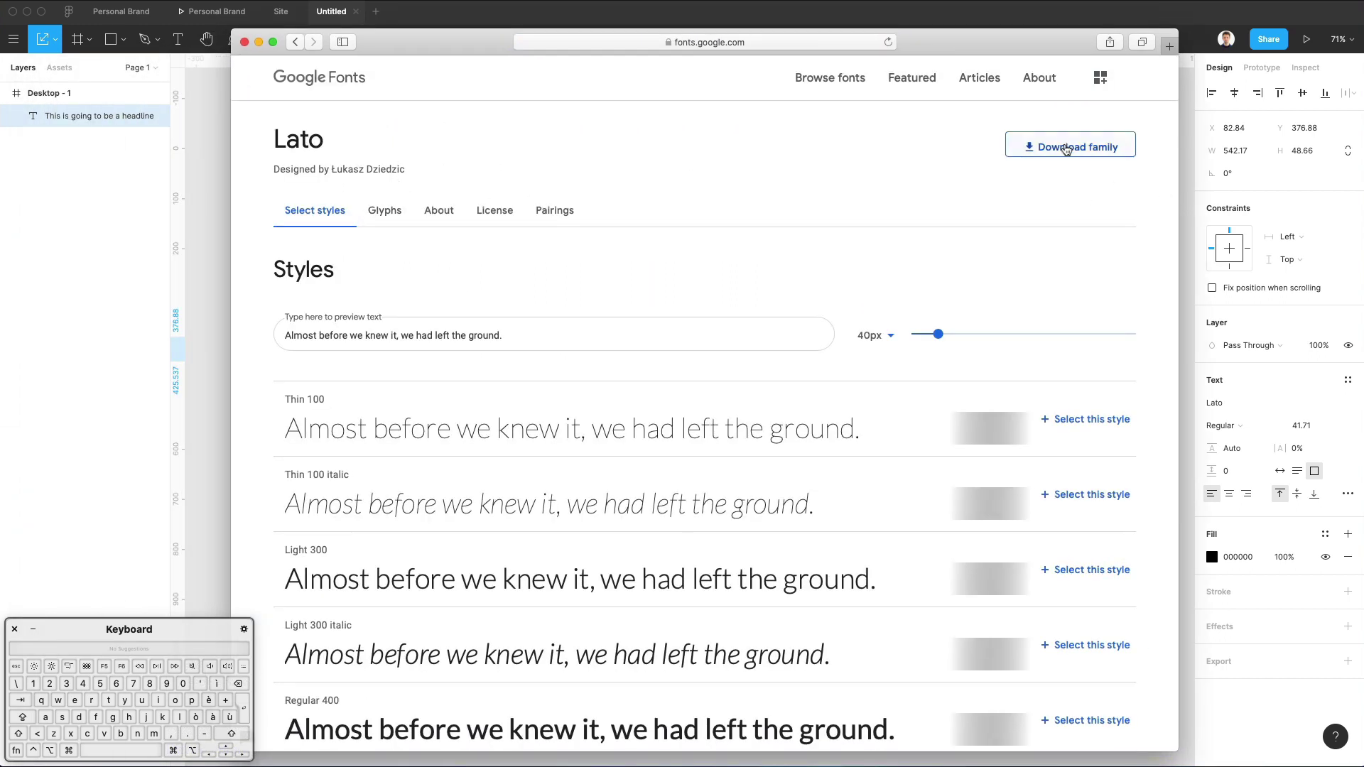
pyautogui.click(259, 43)
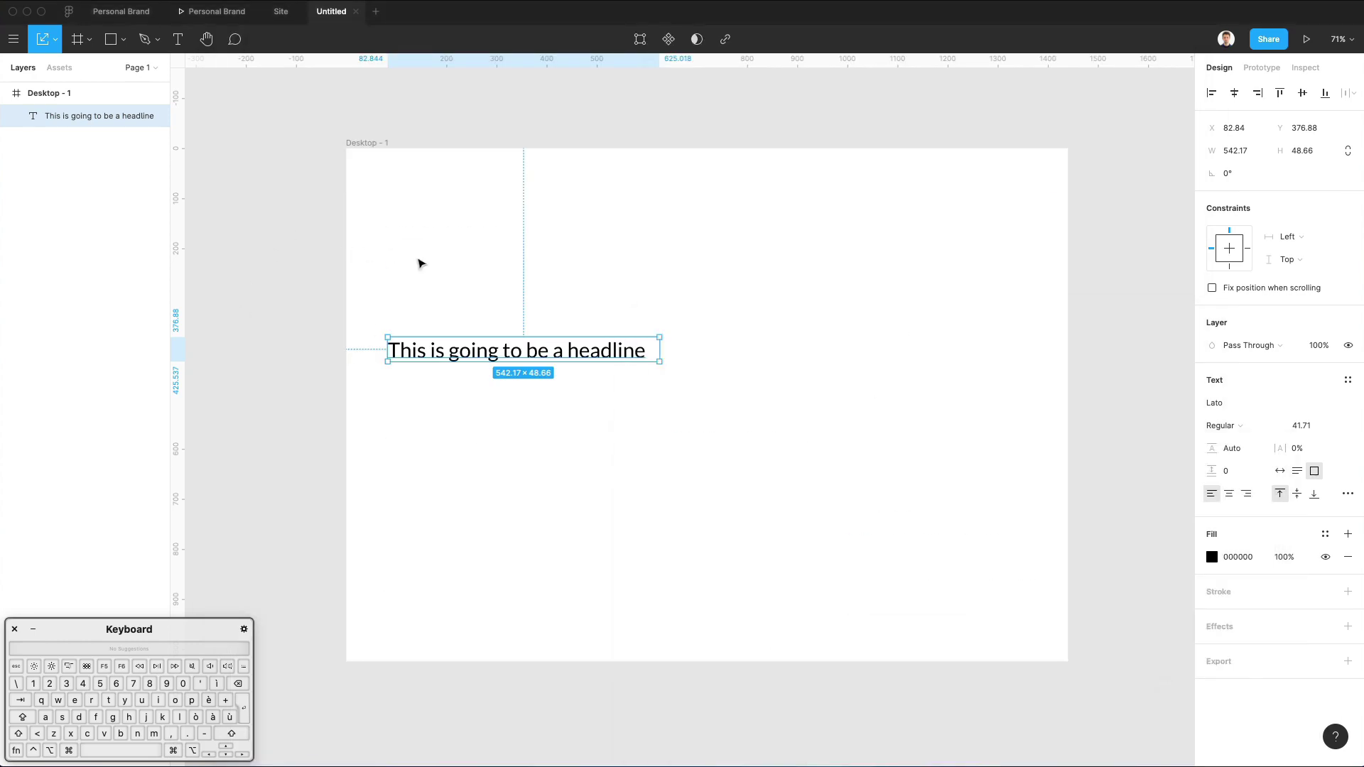
# Rewrite the headline as 'The most ground breaking crypto revolution' and scale it to 51.43.
pyautogui.doubleClick(557, 350)
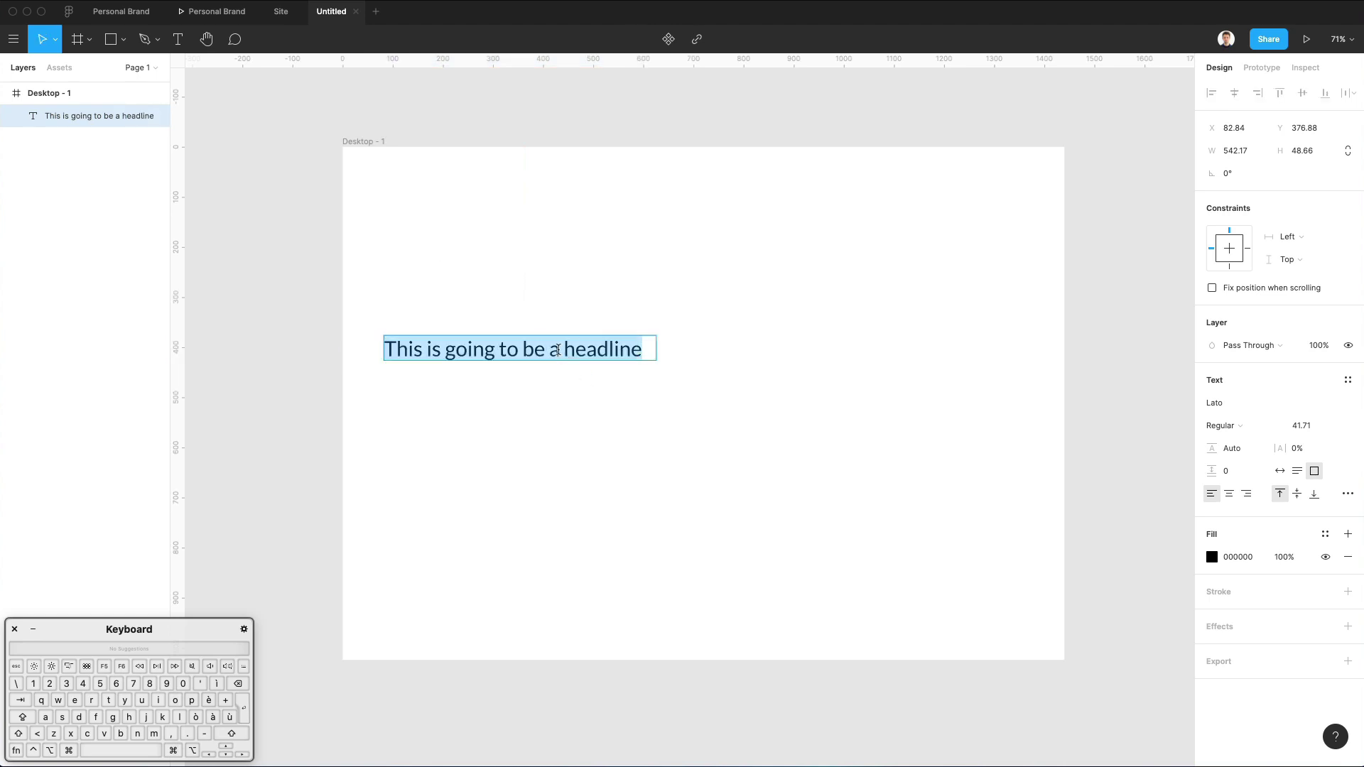
pyautogui.press('shift')
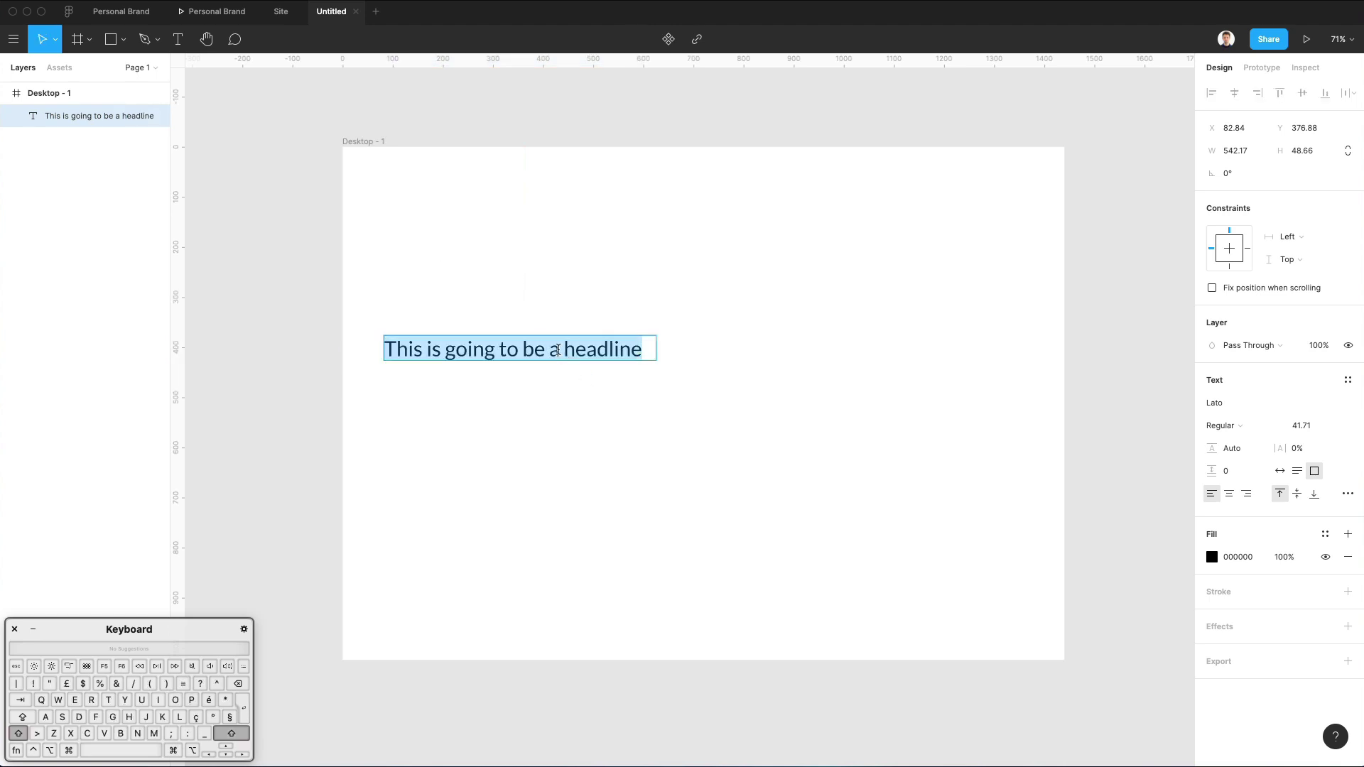
pyautogui.write('The most ')
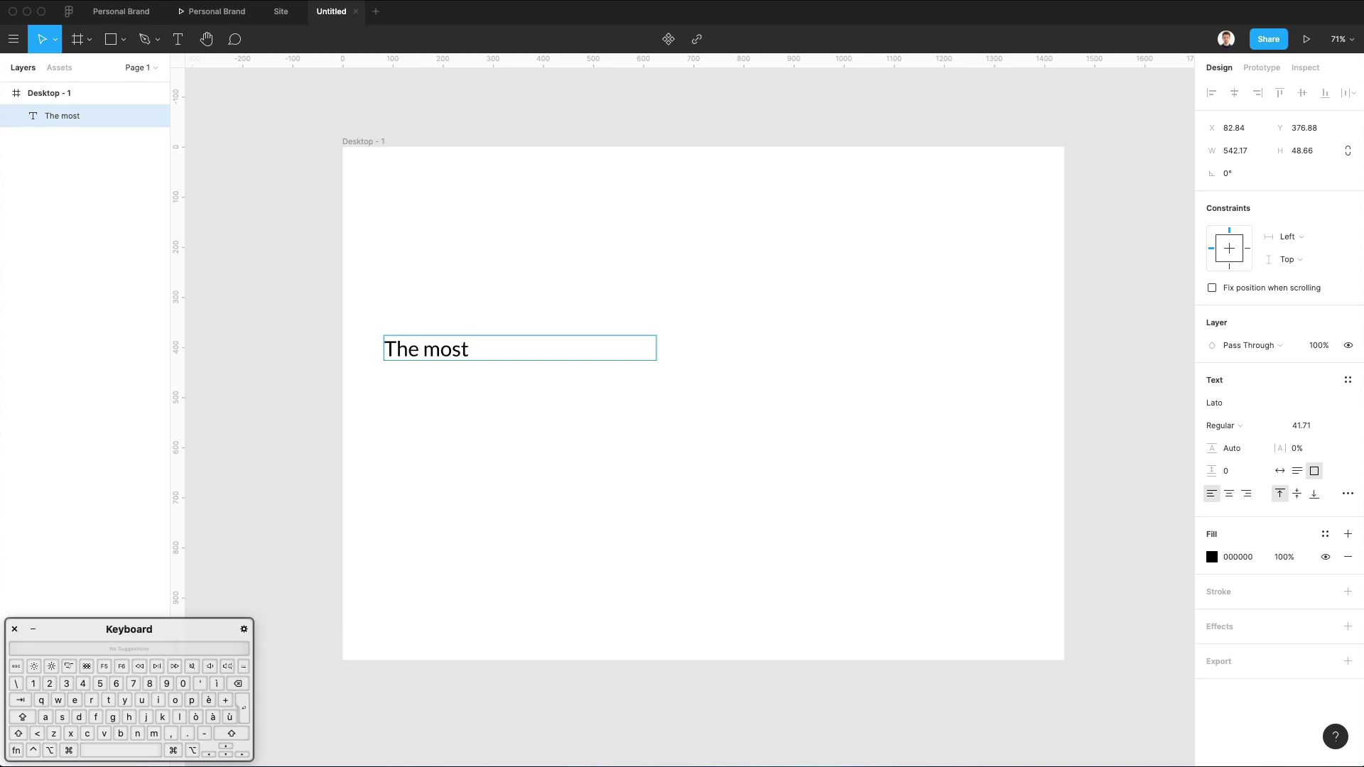
pyautogui.write('ground bre')
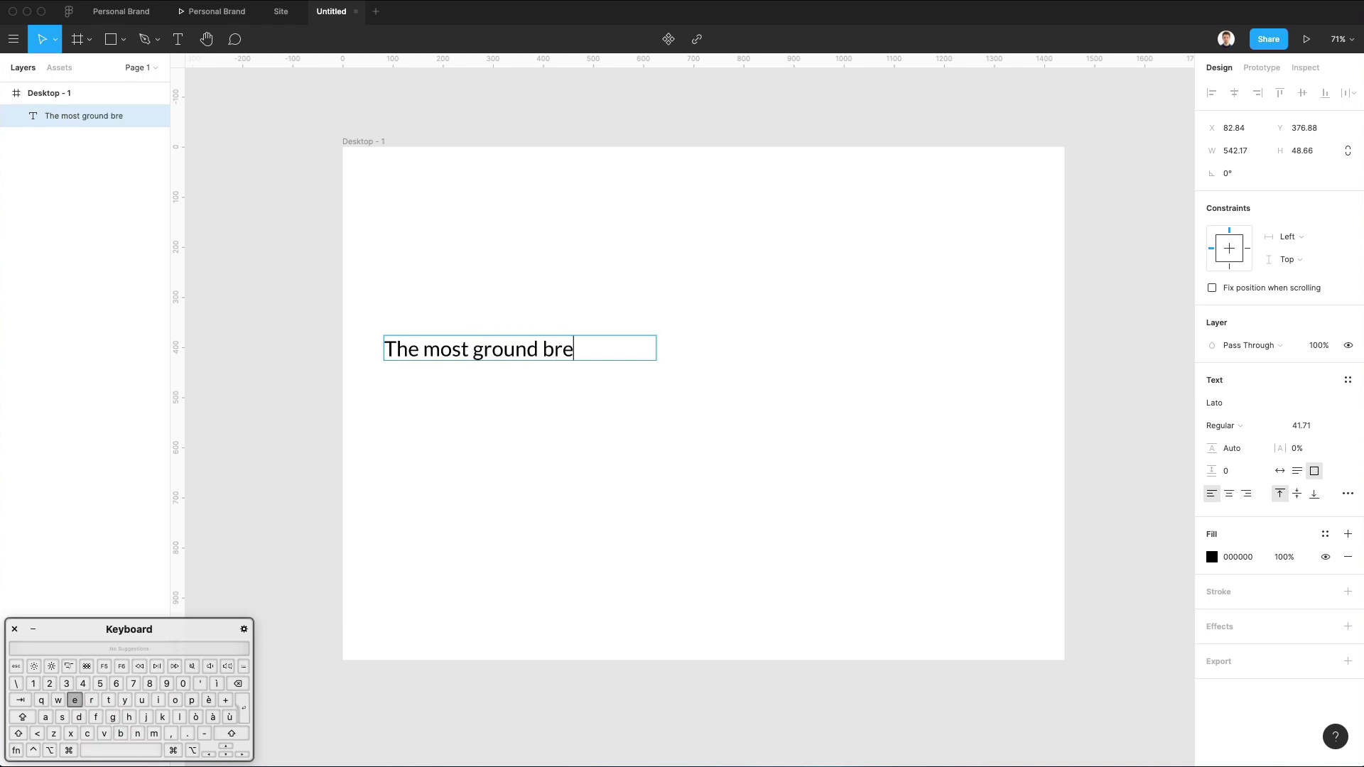
pyautogui.write('aking crypto ')
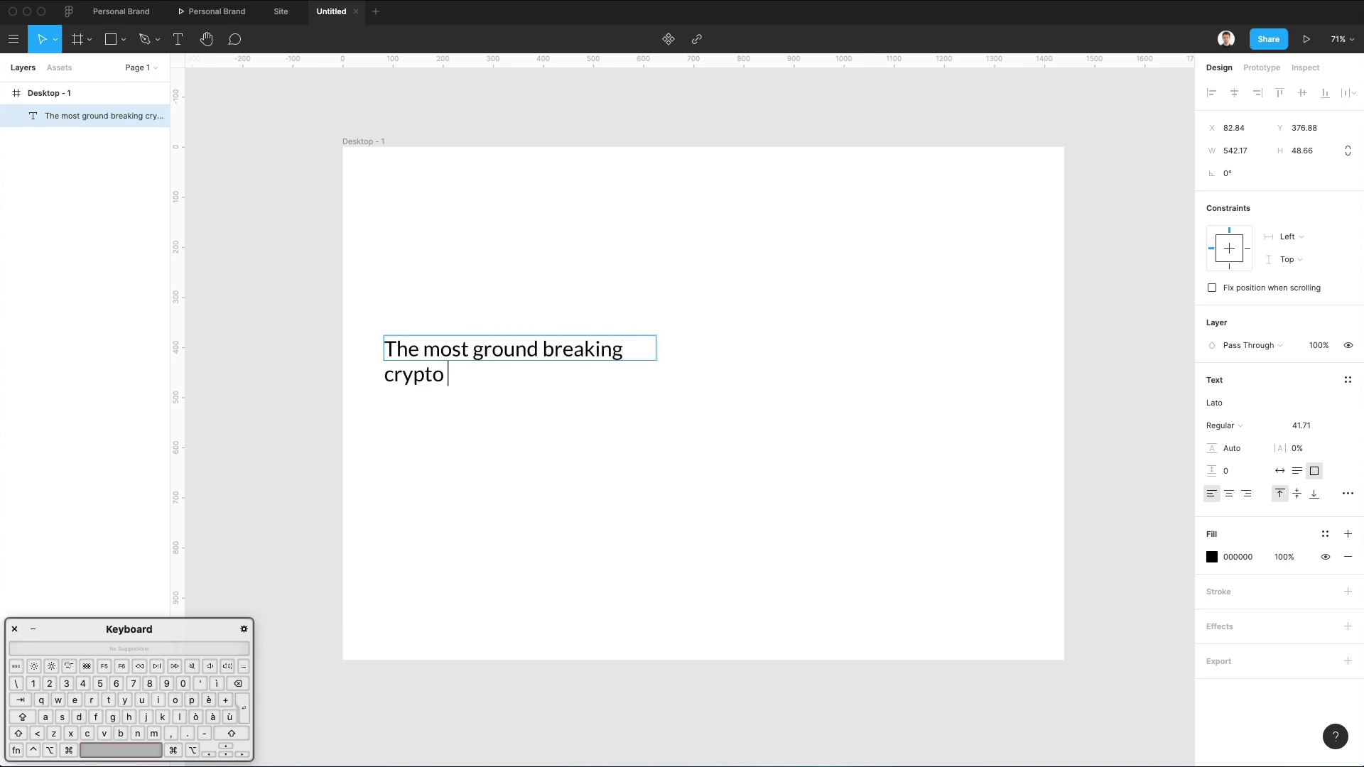
pyautogui.write('revolution')
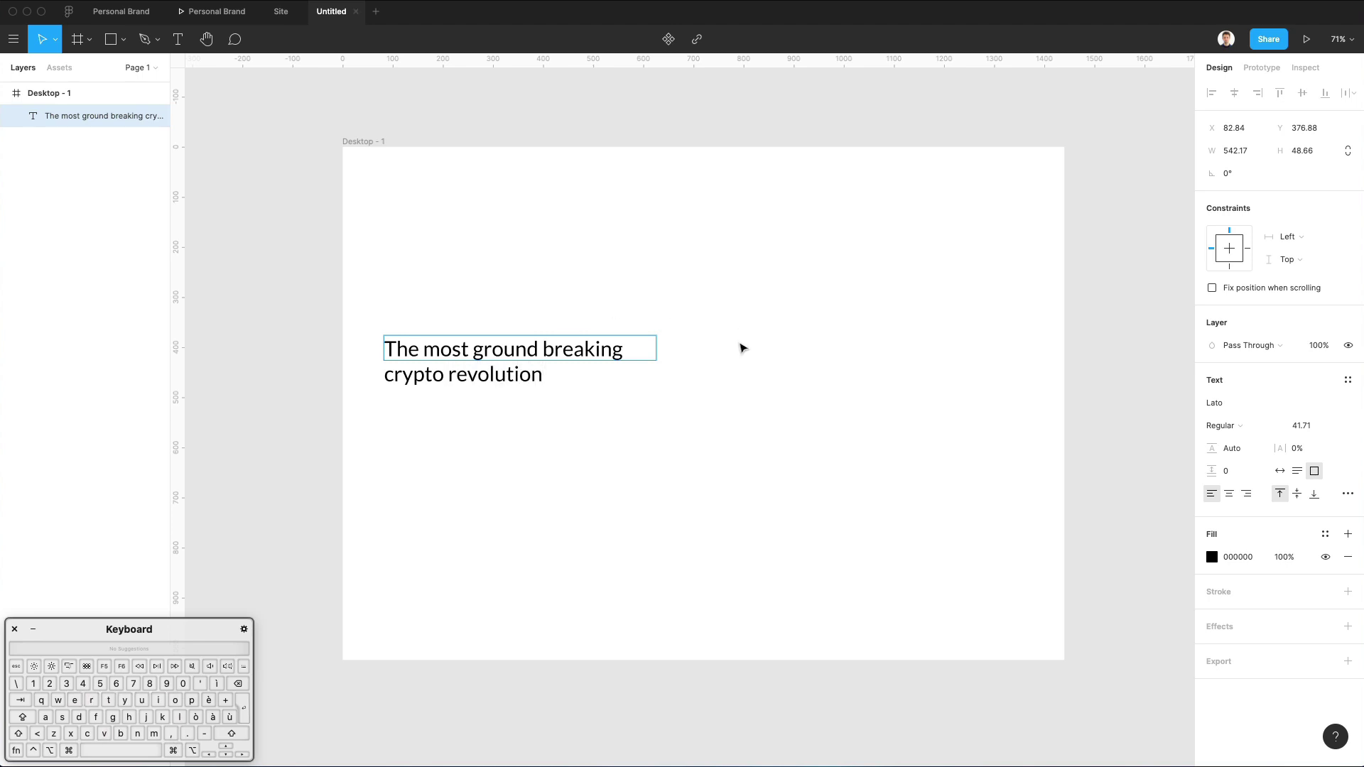
pyautogui.press('Escape')
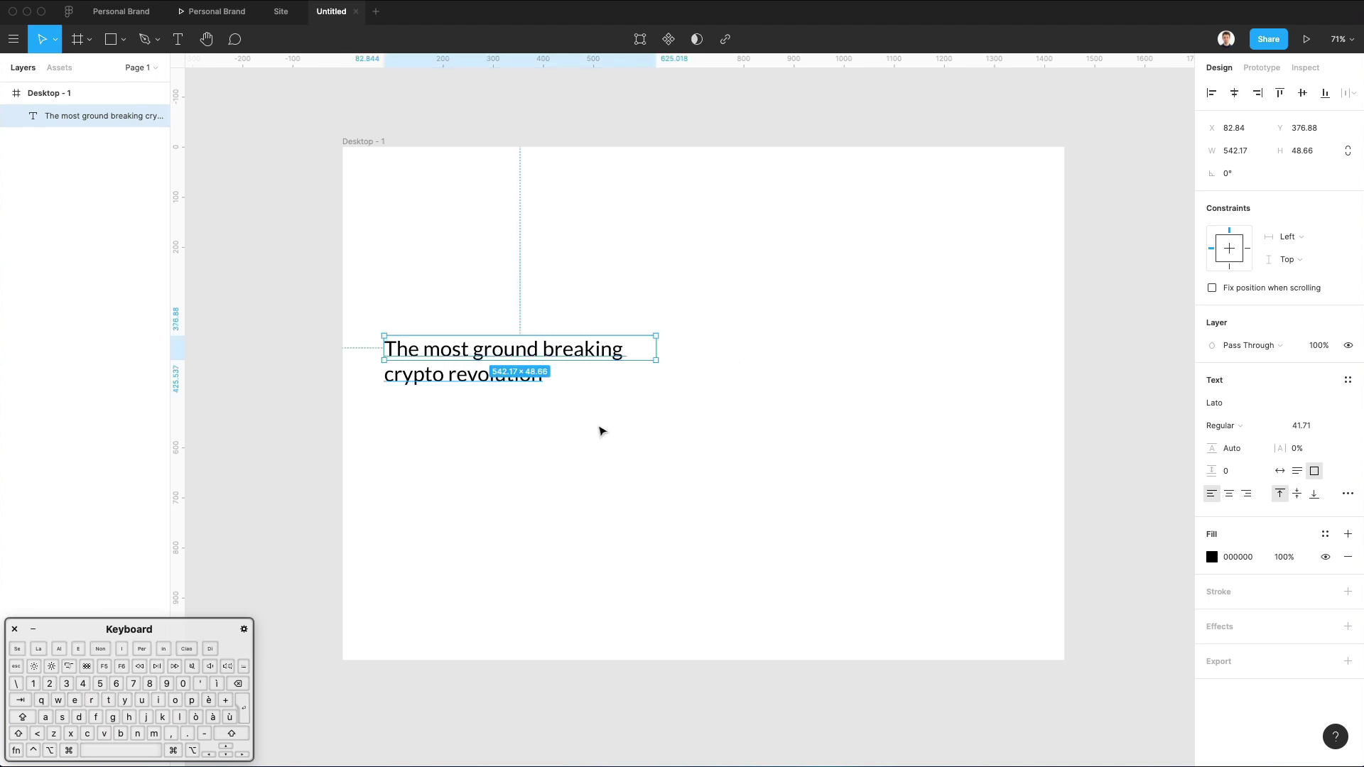
pyautogui.press('k')
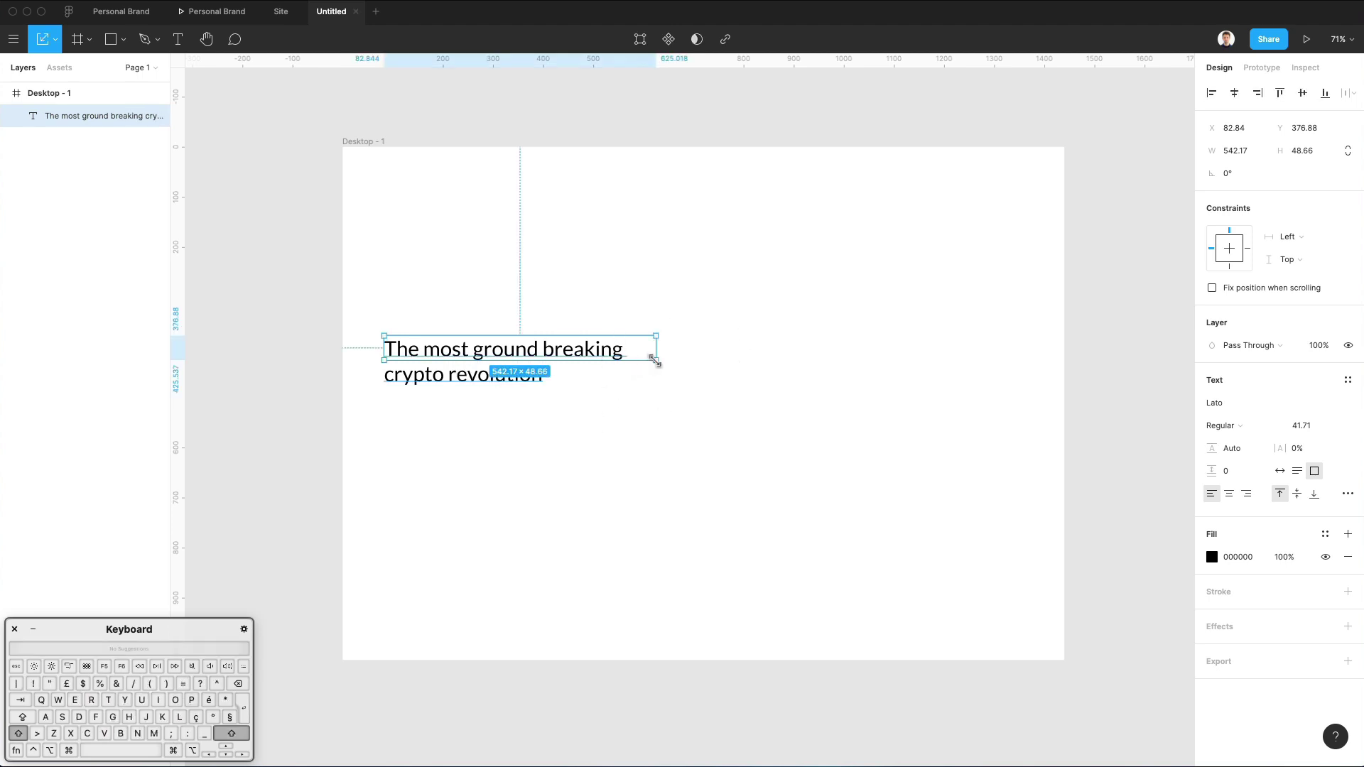
pyautogui.moveTo(650, 361); pyautogui.dragTo(594, 364)
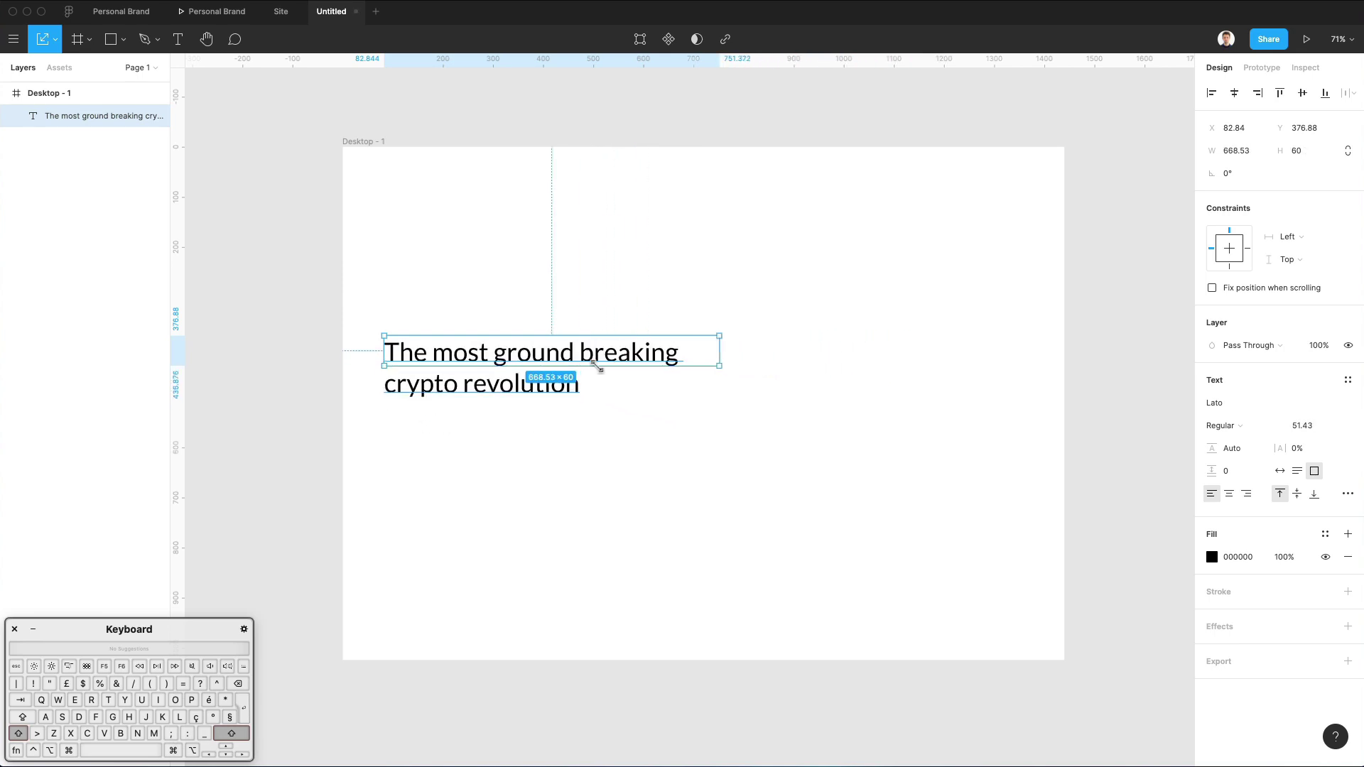
pyautogui.click(623, 302)
# Fit the headline box around its two lines and raise line height to 148.5%.
pyautogui.click(612, 354)
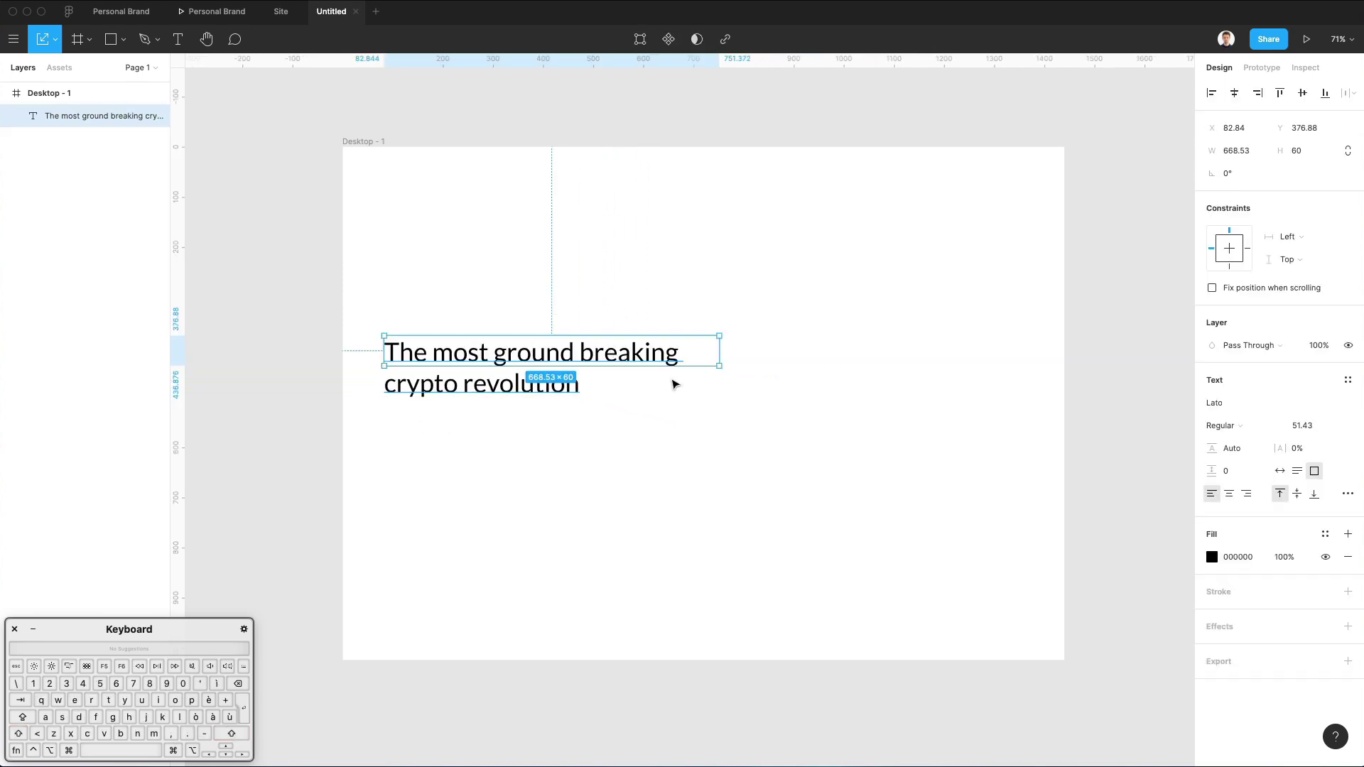
pyautogui.press('v')
pyautogui.moveTo(705, 373); pyautogui.dragTo(682, 406)
pyautogui.click(668, 325)
pyautogui.click(634, 355)
pyautogui.hscroll(1, 1134, 304)
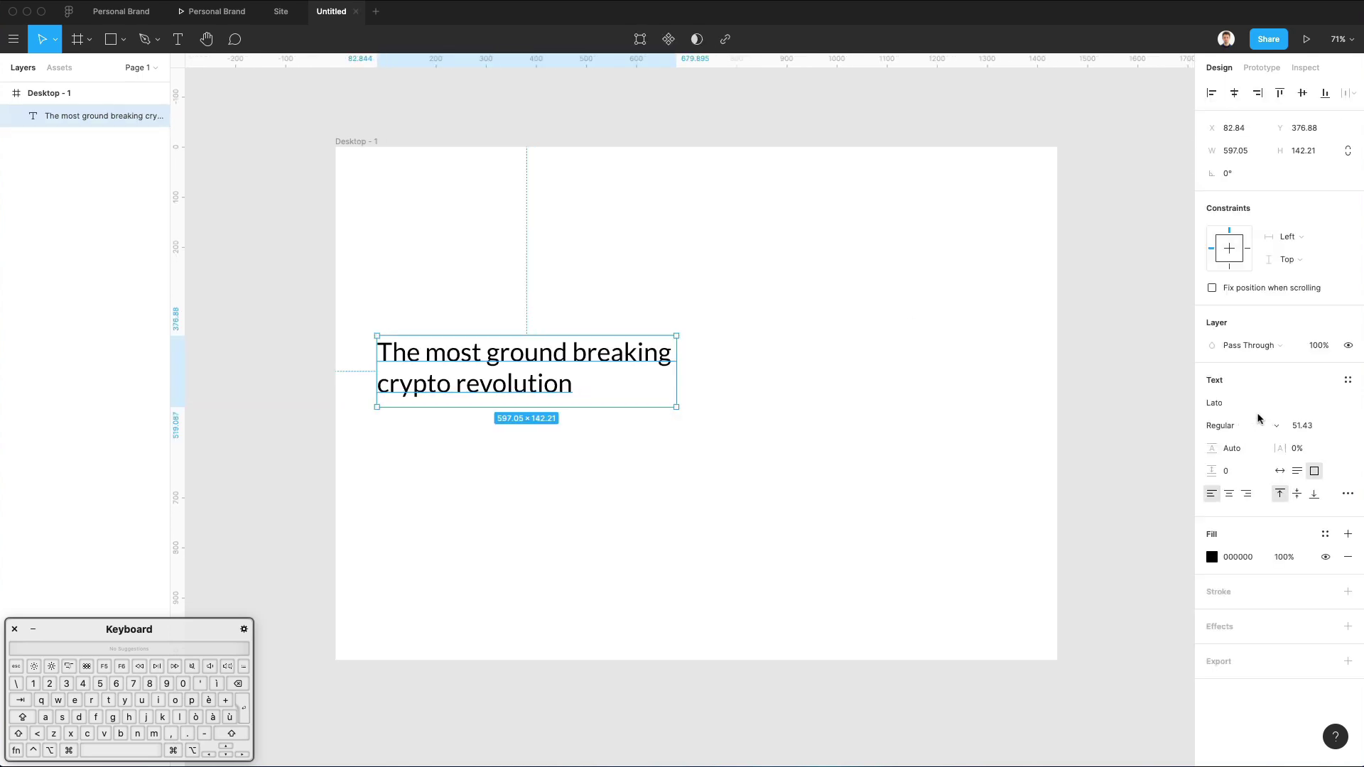
pyautogui.moveTo(1212, 449); pyautogui.dragTo(1248, 448)
pyautogui.click(647, 259)
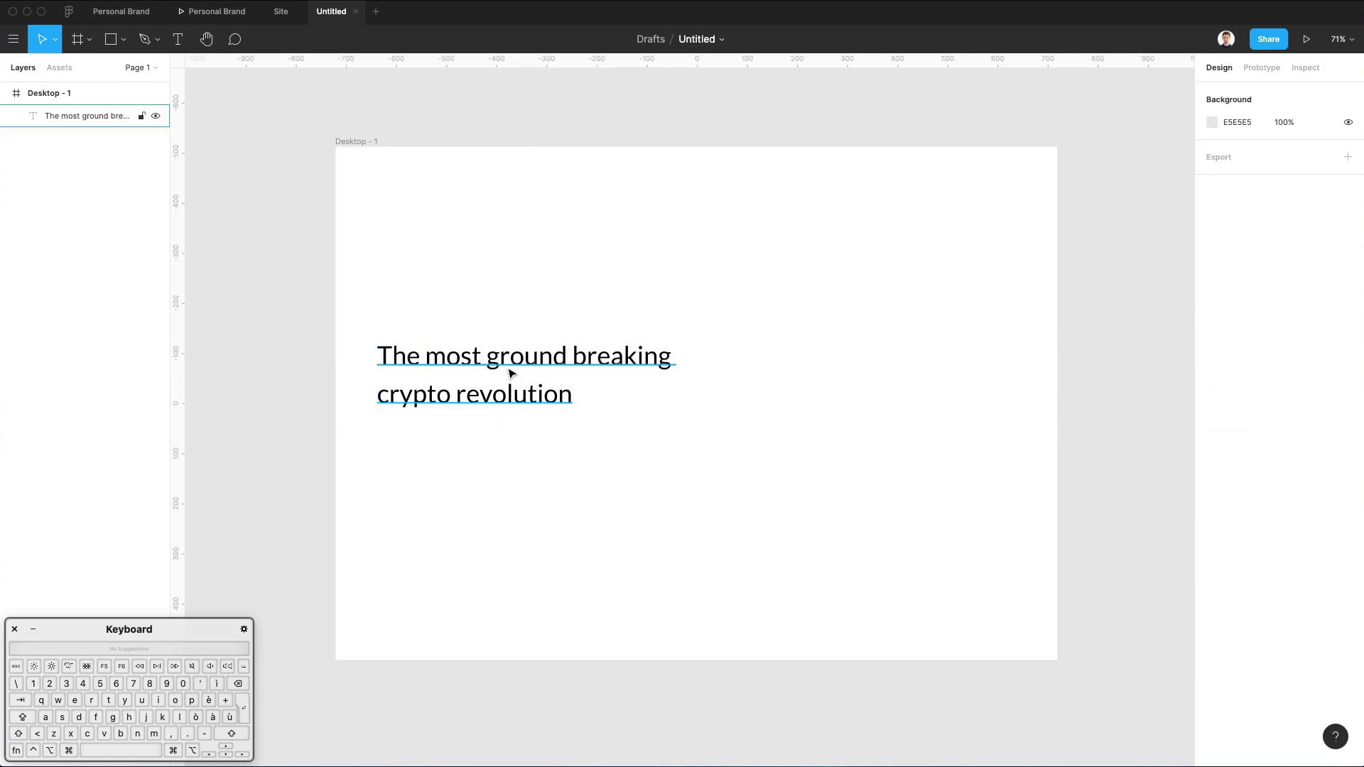
pyautogui.click(510, 373)
pyautogui.scroll(3, 515, 370)
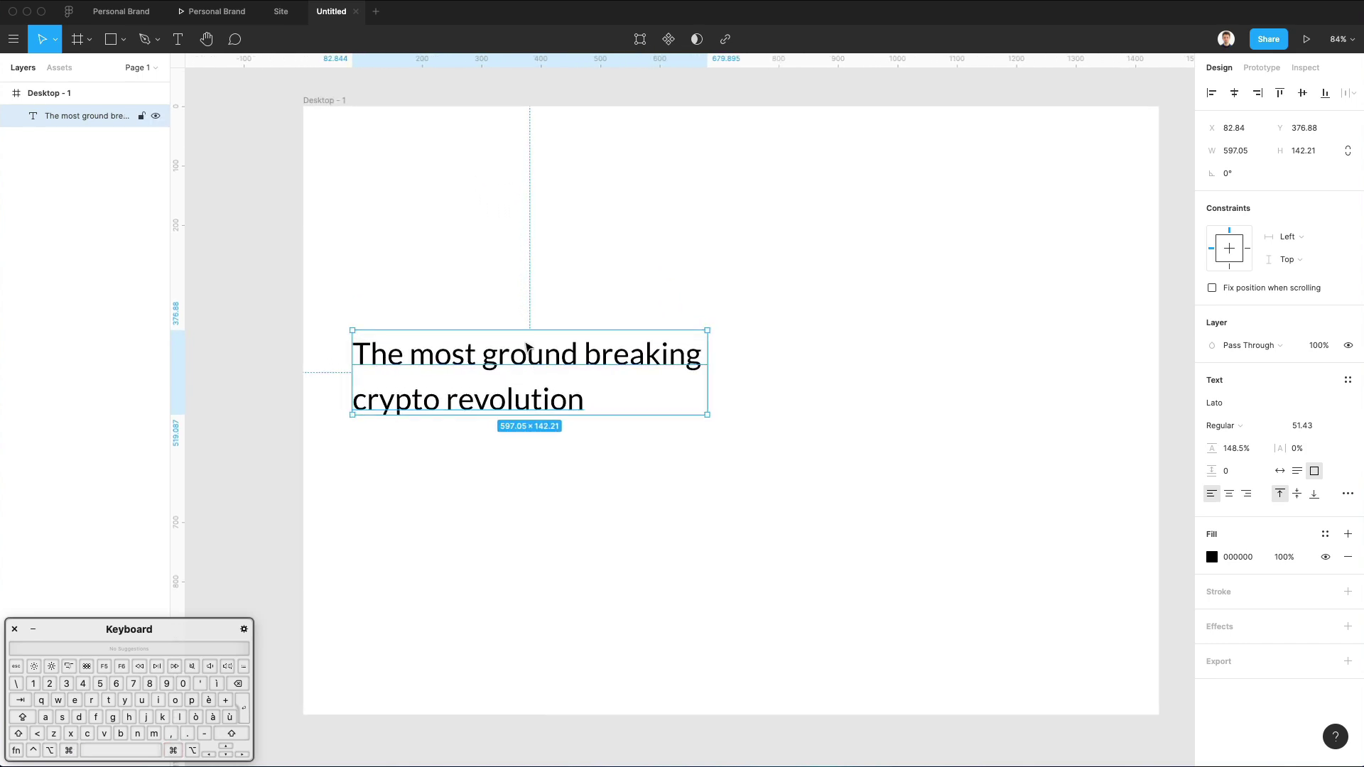
# Duplicate the headline below it, scale the copy down, and set it to auto width.
pyautogui.moveTo(511, 367); pyautogui.dragTo(535, 478)
pyautogui.press('k')
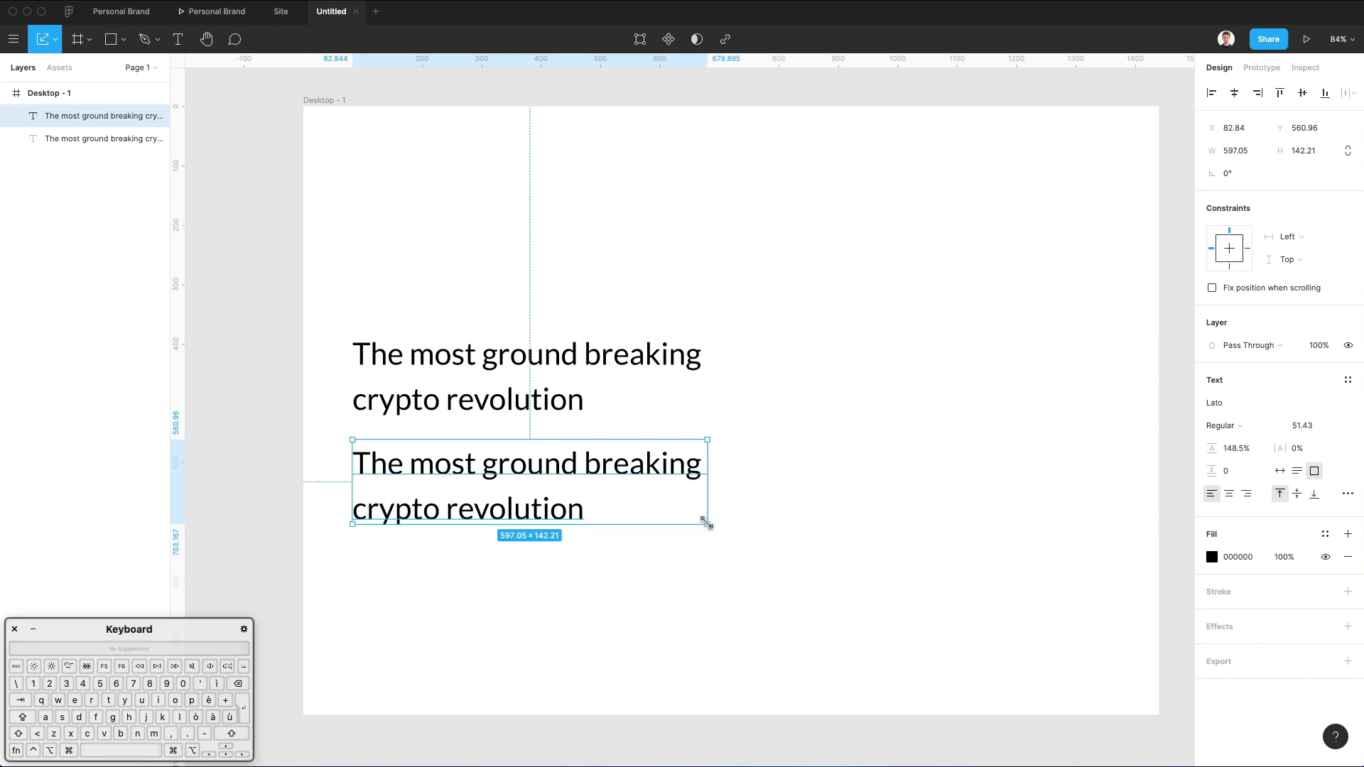
pyautogui.moveTo(706, 523); pyautogui.dragTo(542, 489)
pyautogui.click(588, 460)
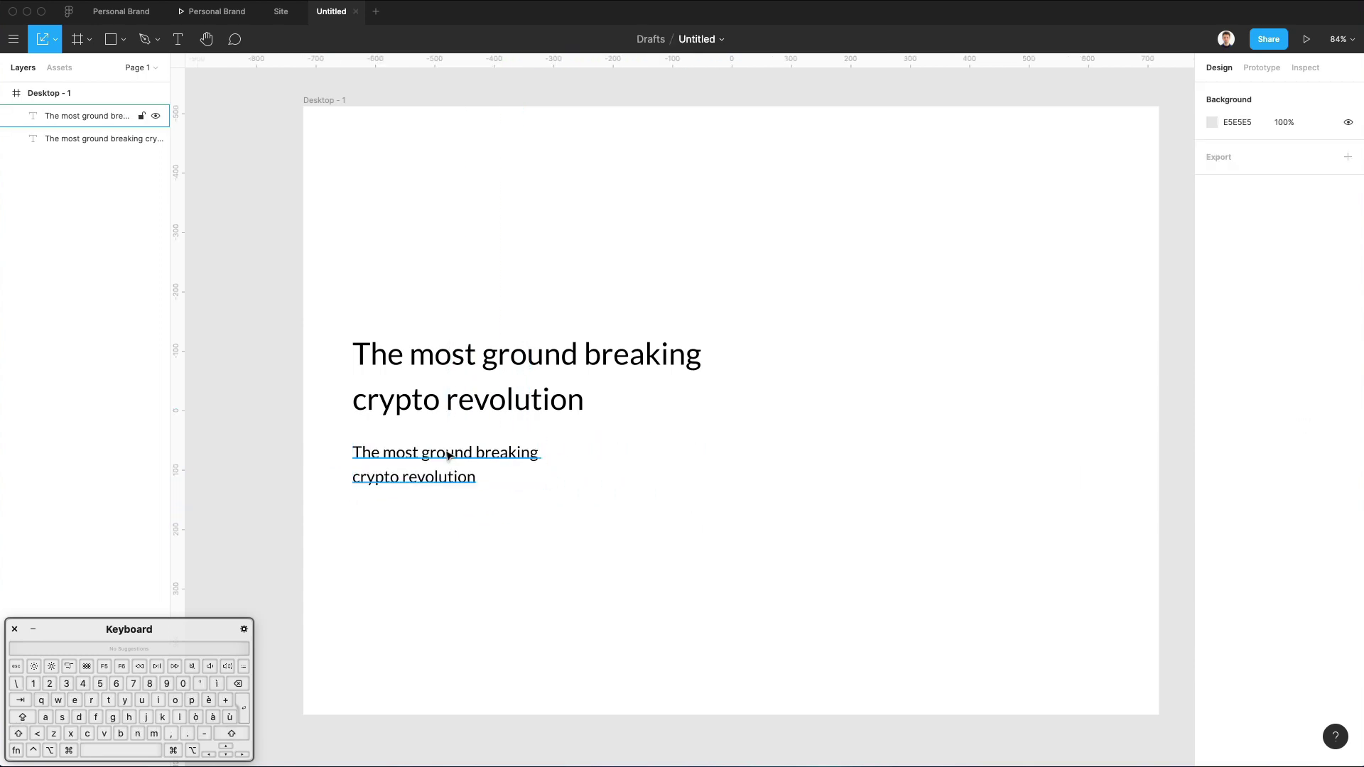
pyautogui.doubleClick(448, 456)
pyautogui.click(1278, 473)
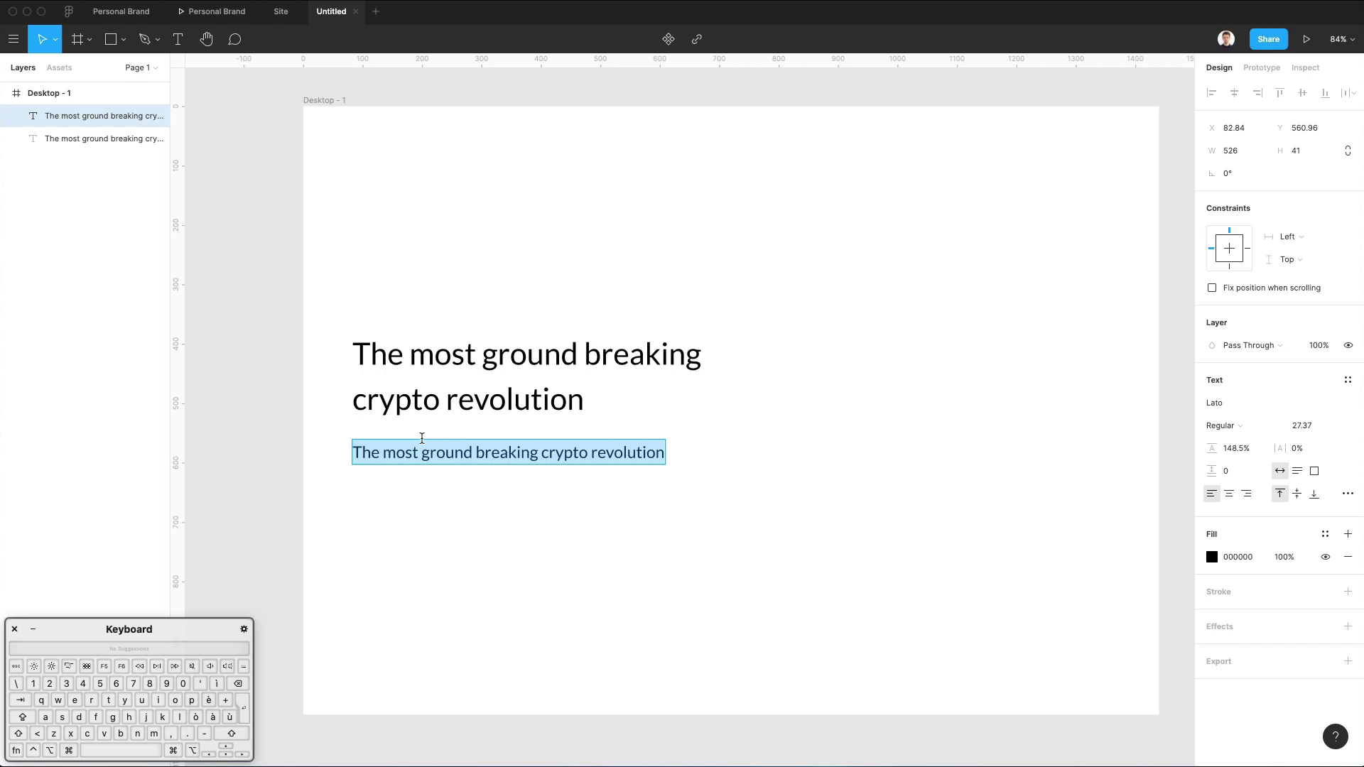
# Type the subtitle text 'The service which you've been waiting for years'.
pyautogui.press('shift')
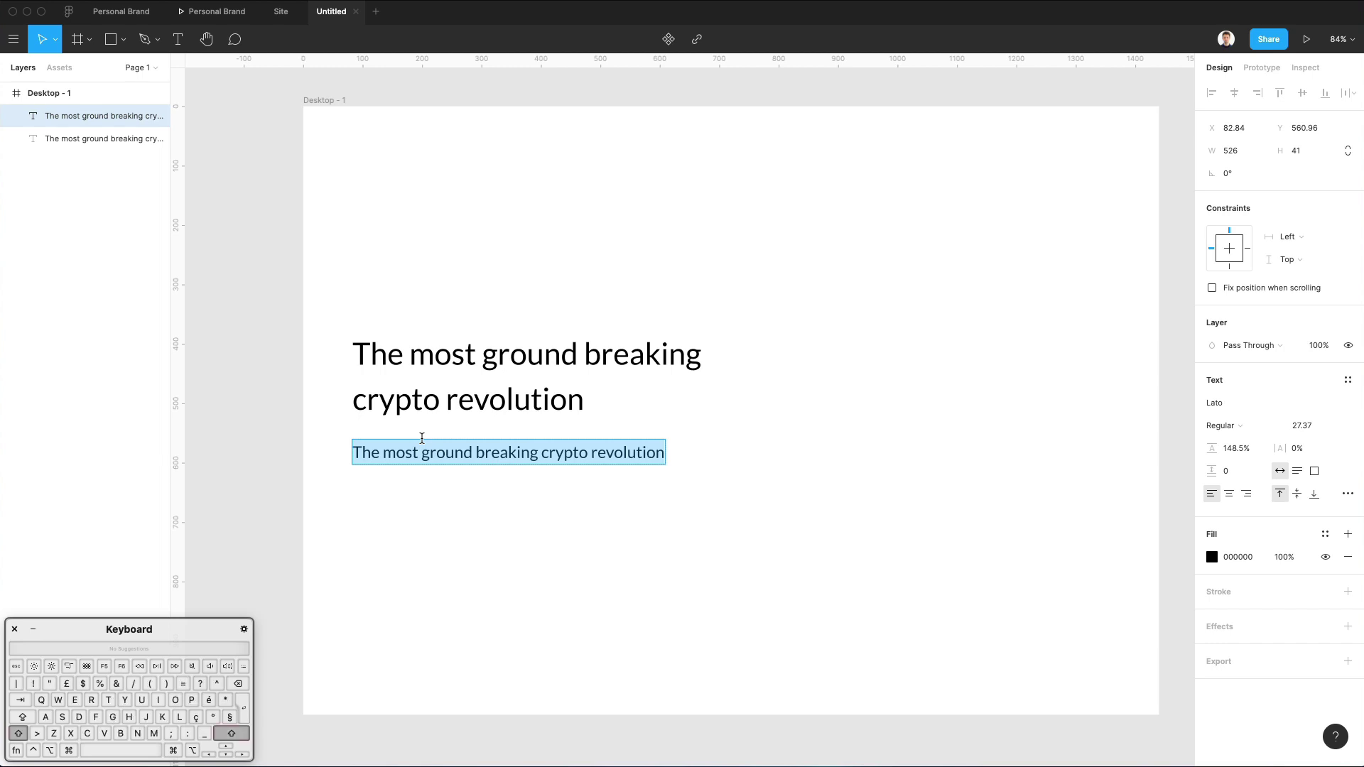
pyautogui.write('The ')
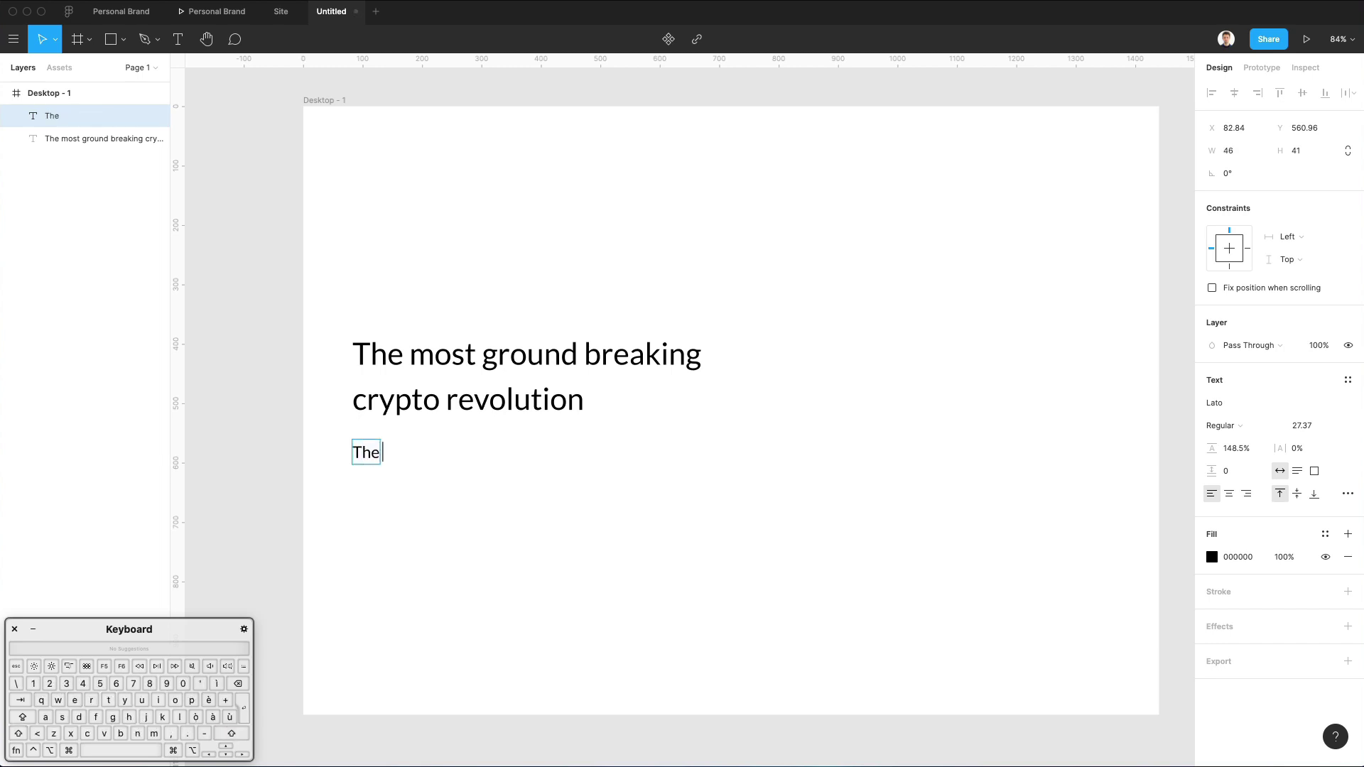
pyautogui.write('servie whi')
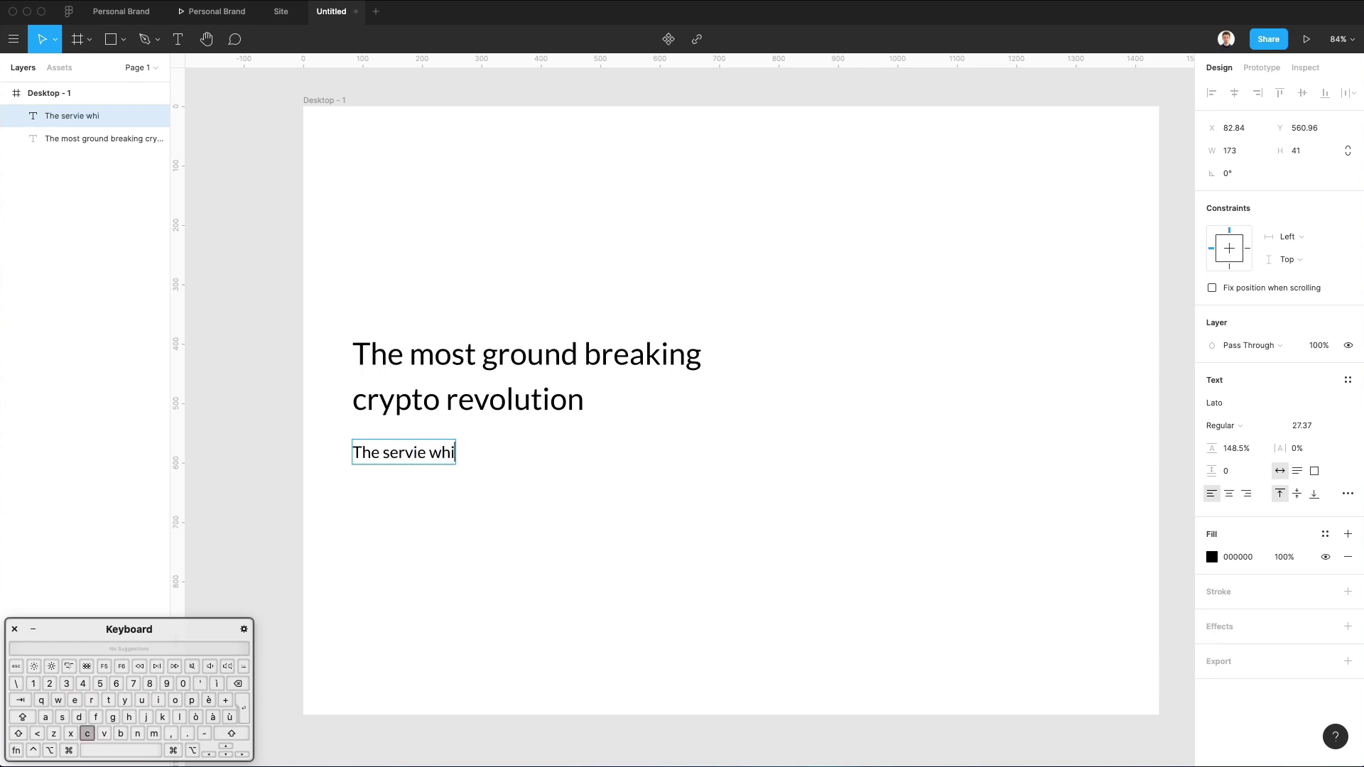
pyautogui.write("ch you've be")
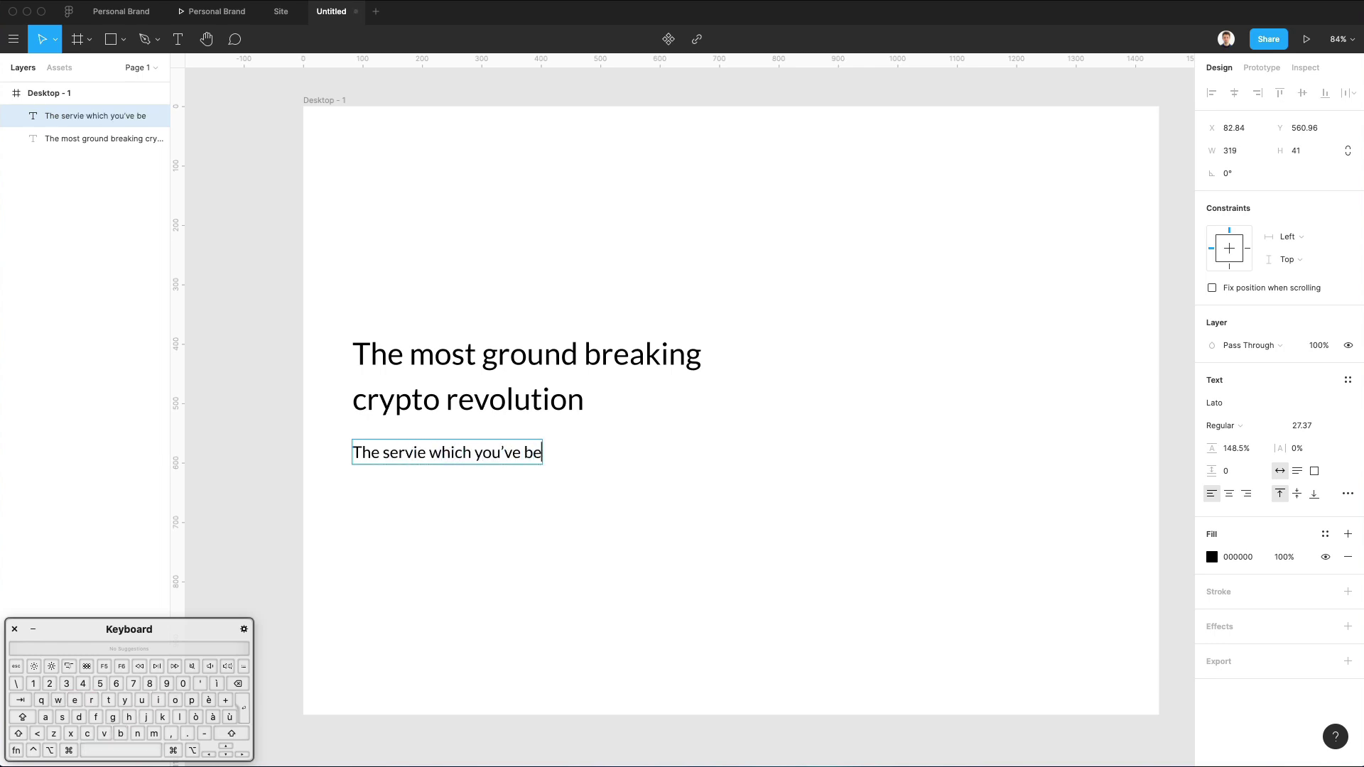
pyautogui.write('en waiting ')
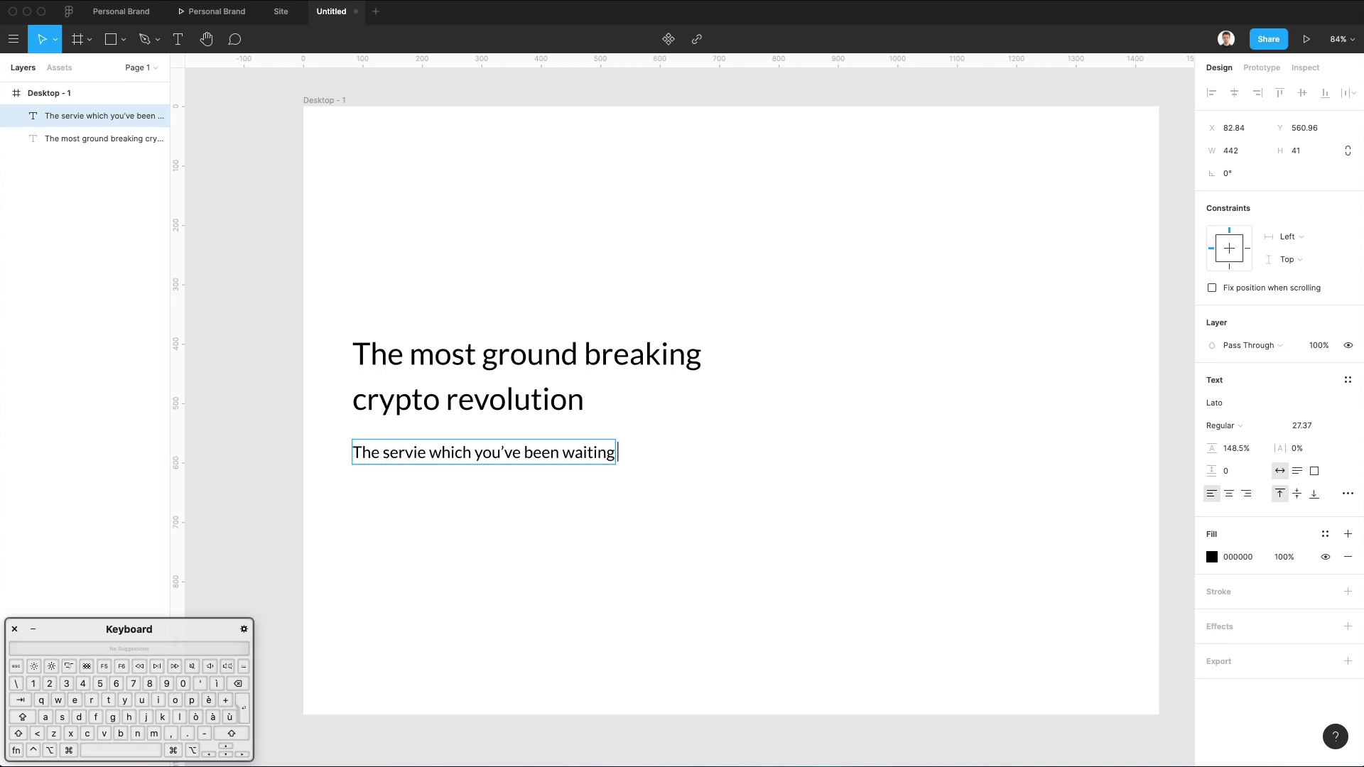
pyautogui.write('for years!')
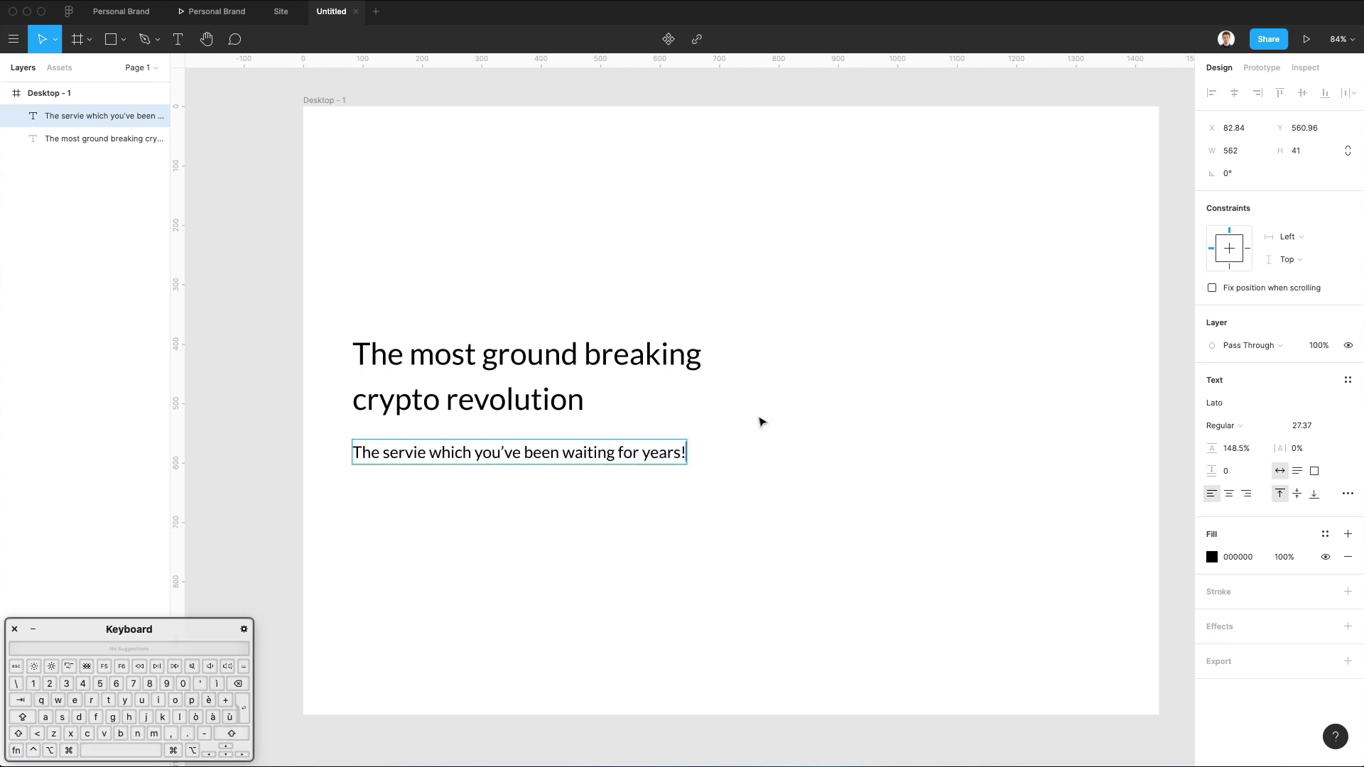
pyautogui.press('BackSpace')
pyautogui.press('Escape')
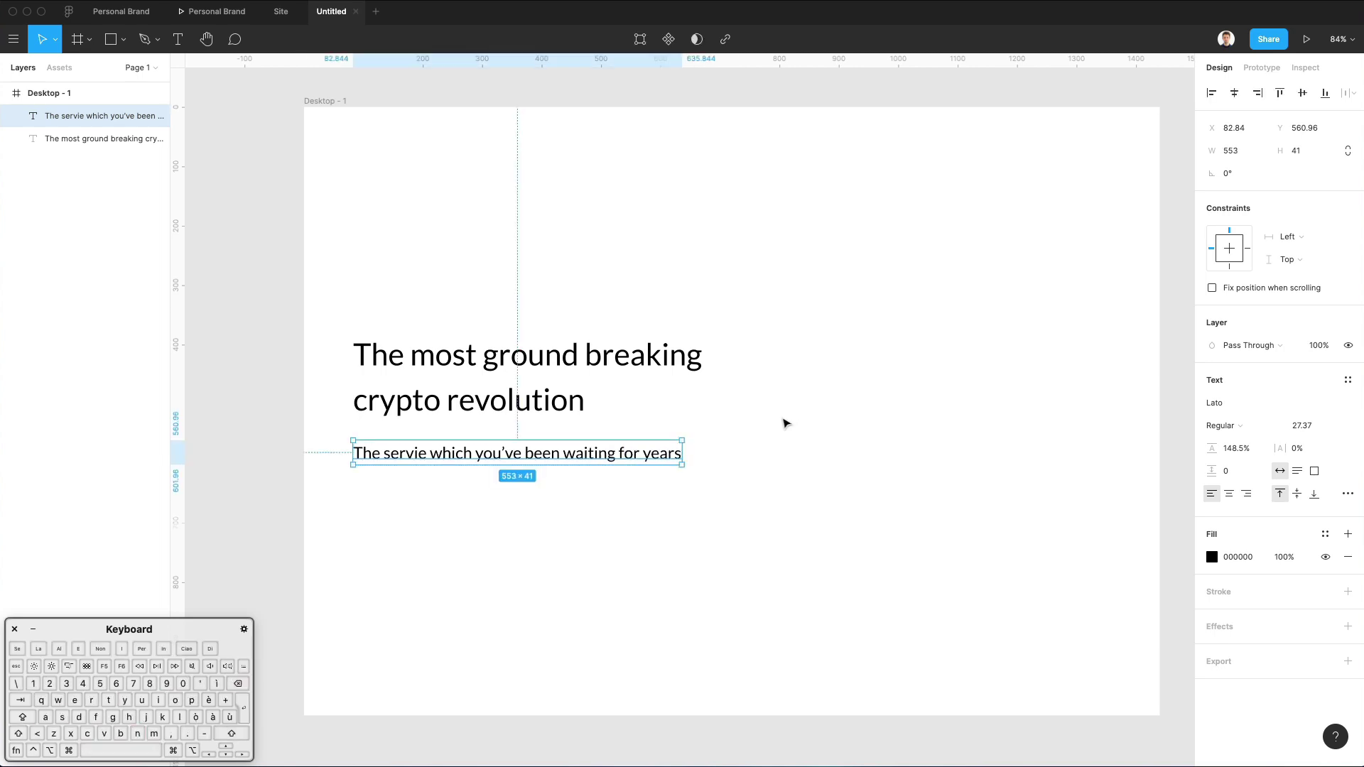
pyautogui.click(554, 484)
pyautogui.click(515, 458)
# Fix the 'service' typo and scale the subtitle down slightly to 27.37.
pyautogui.doubleClick(418, 453)
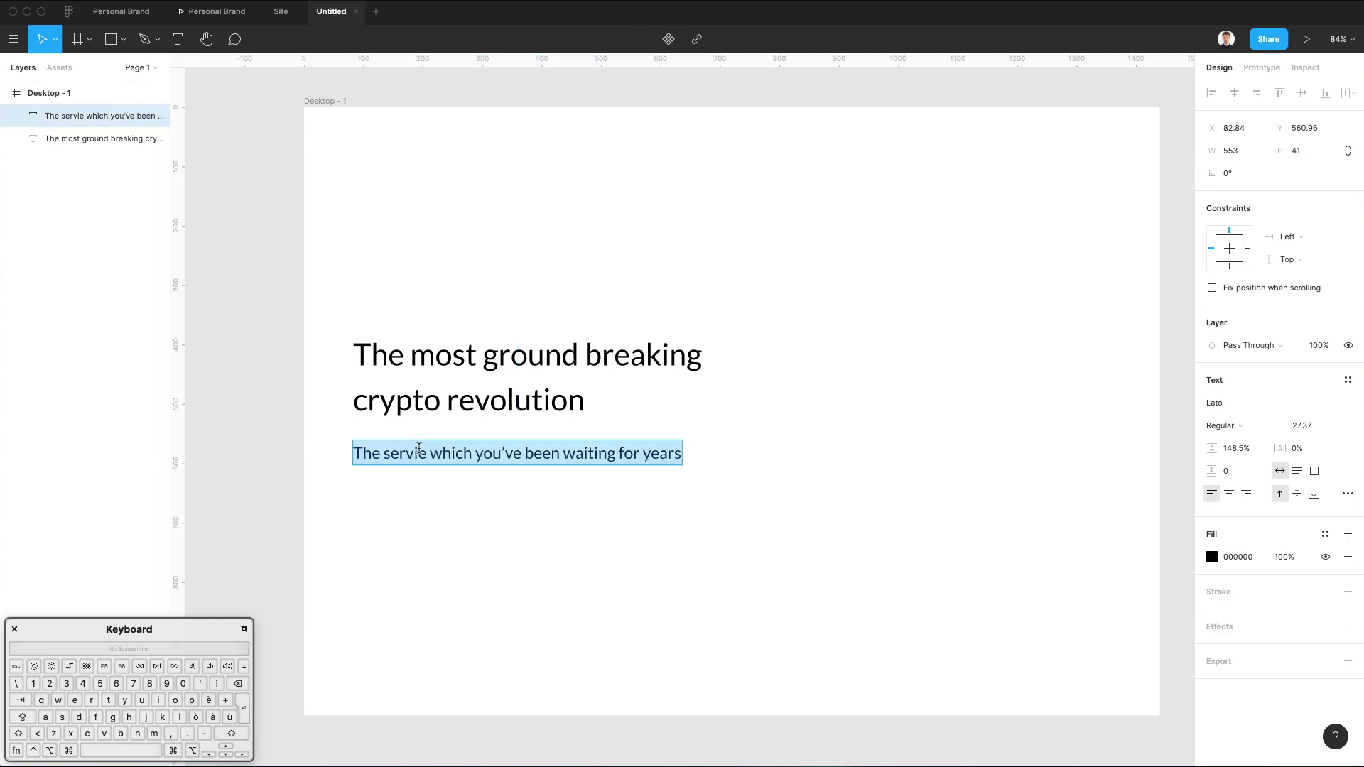
pyautogui.click(418, 453)
pyautogui.write('c')
pyautogui.press('Escape')
pyautogui.press('k')
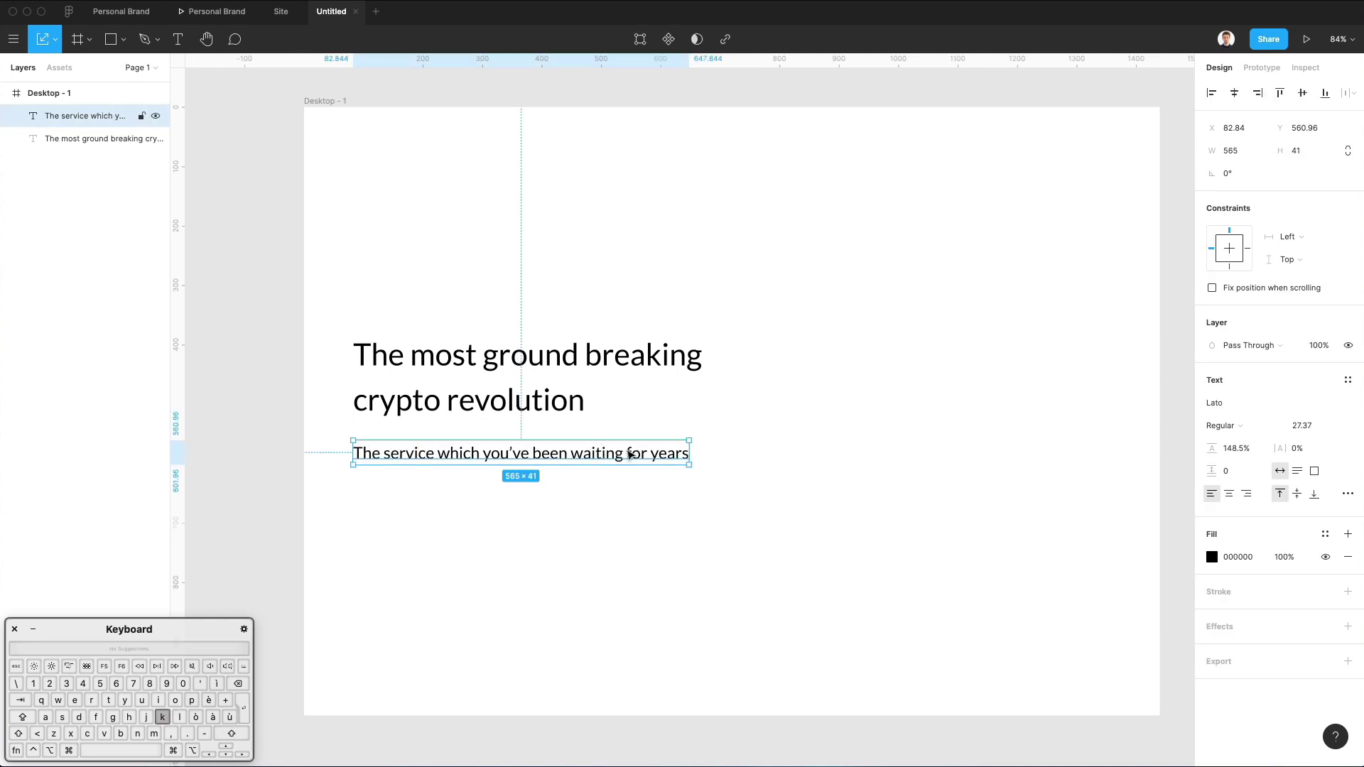
pyautogui.moveTo(687, 458); pyautogui.dragTo(638, 454)
pyautogui.click(696, 446)
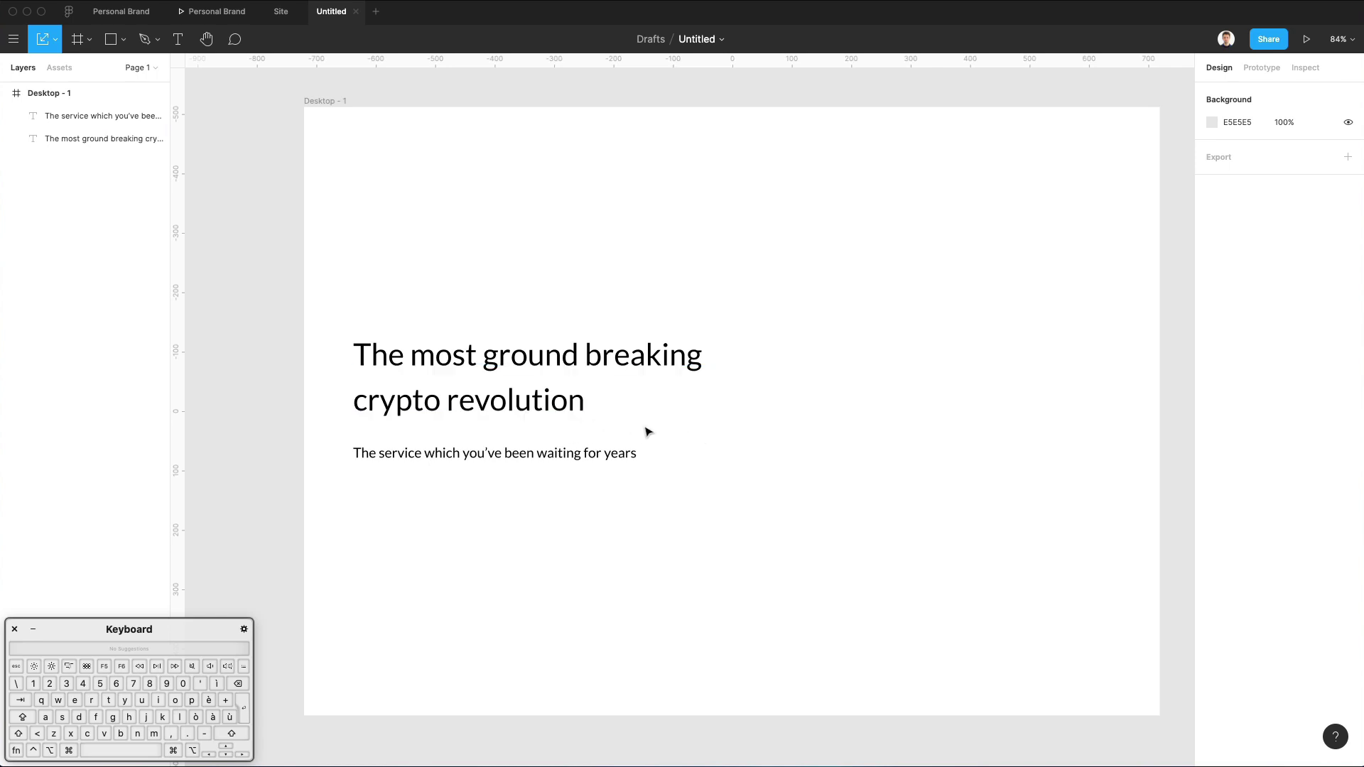
pyautogui.scroll(2, 661, 435)
# Add a 12-column layout grid to the desktop frame.
pyautogui.scroll(1, 661, 434)
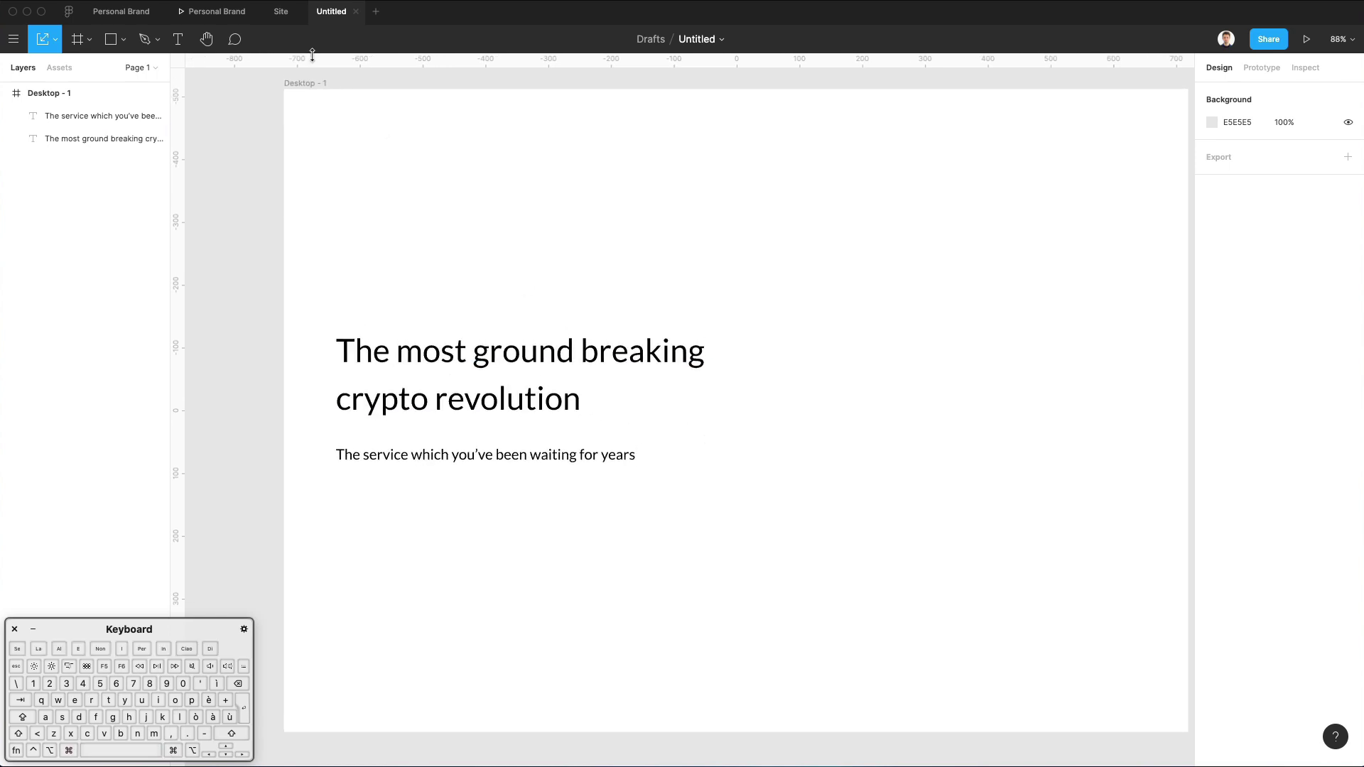
pyautogui.click(303, 85)
pyautogui.scroll(-2, 451, 94)
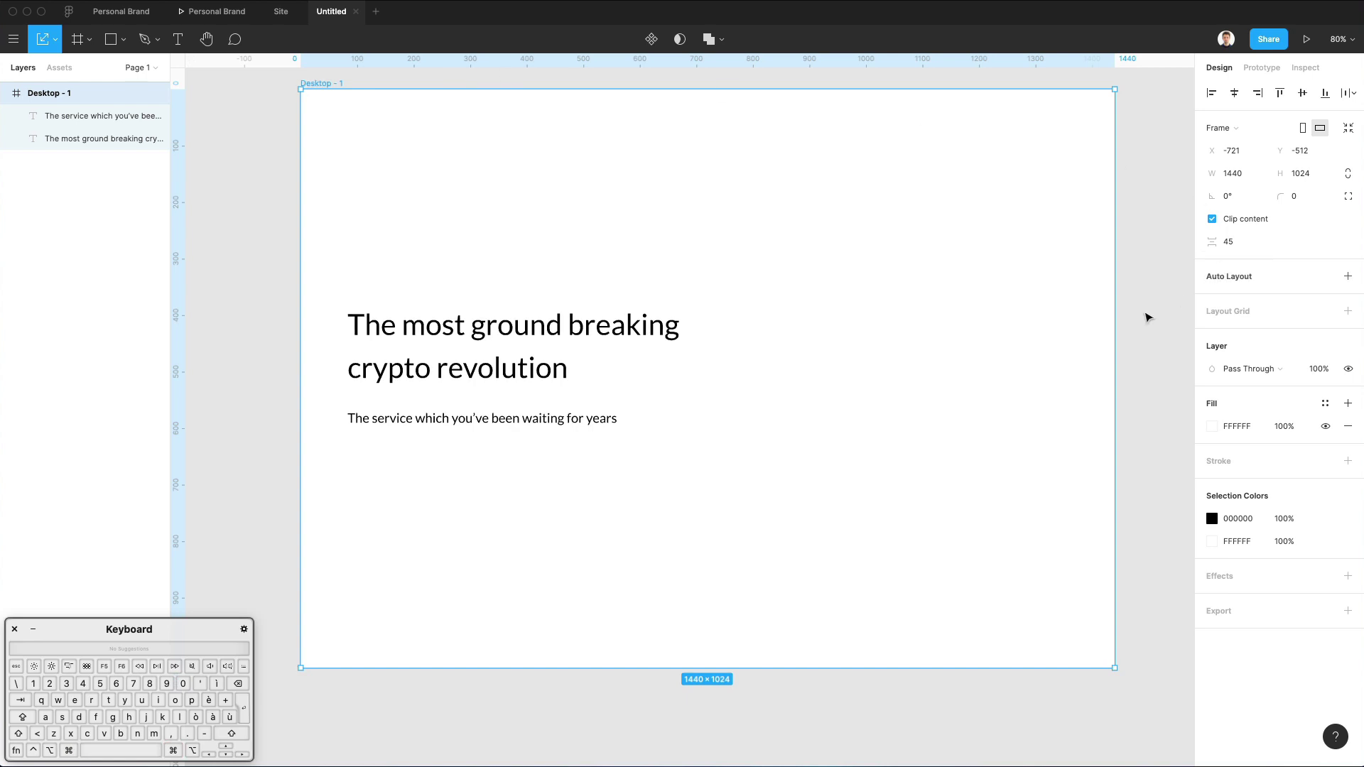
pyautogui.click(1239, 314)
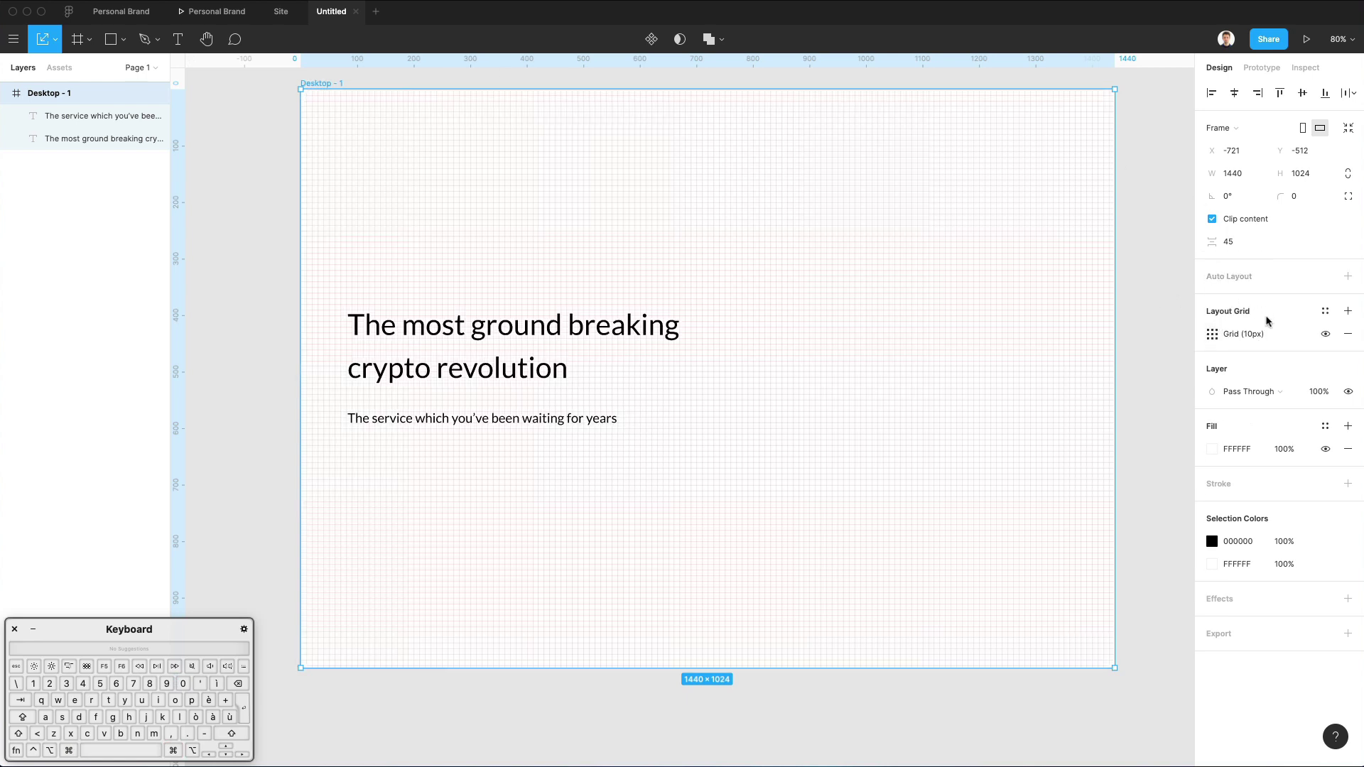
pyautogui.click(1212, 334)
pyautogui.click(1057, 338)
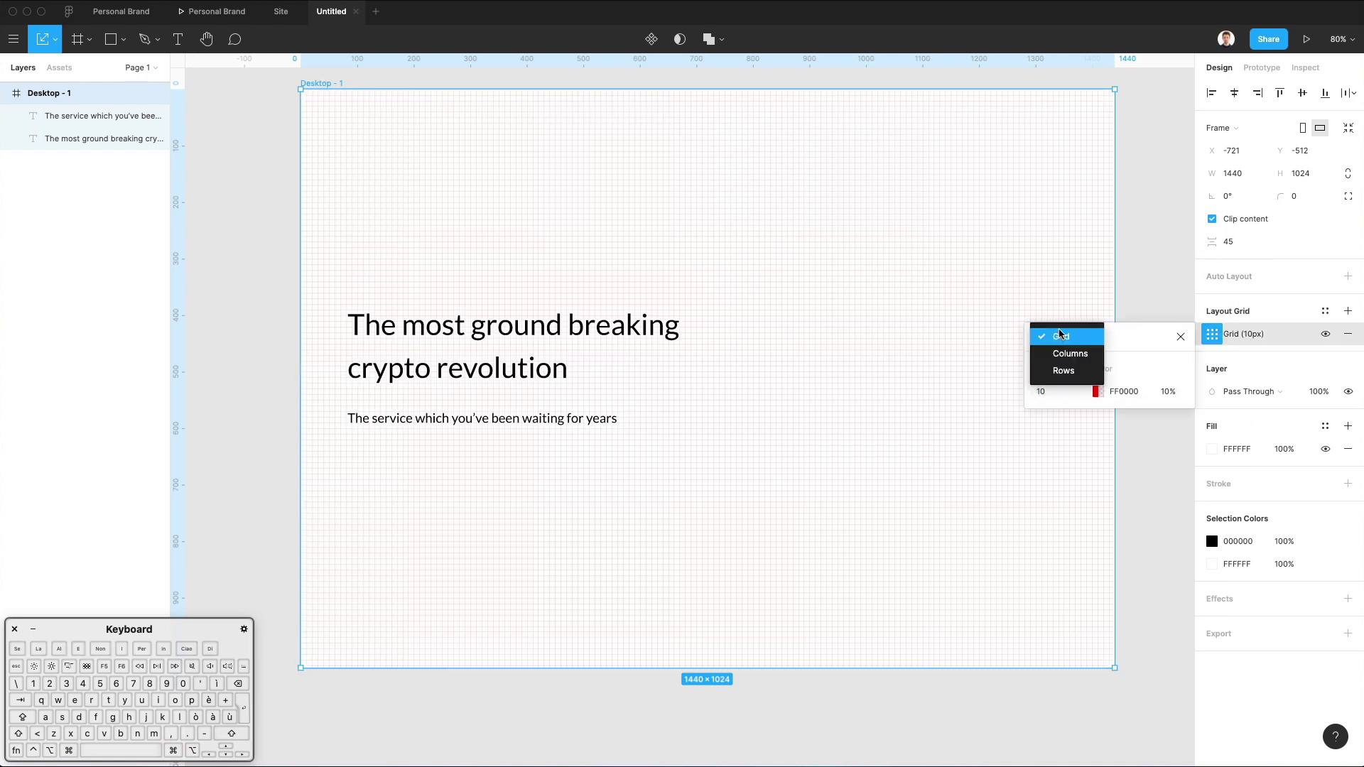
pyautogui.click(1066, 355)
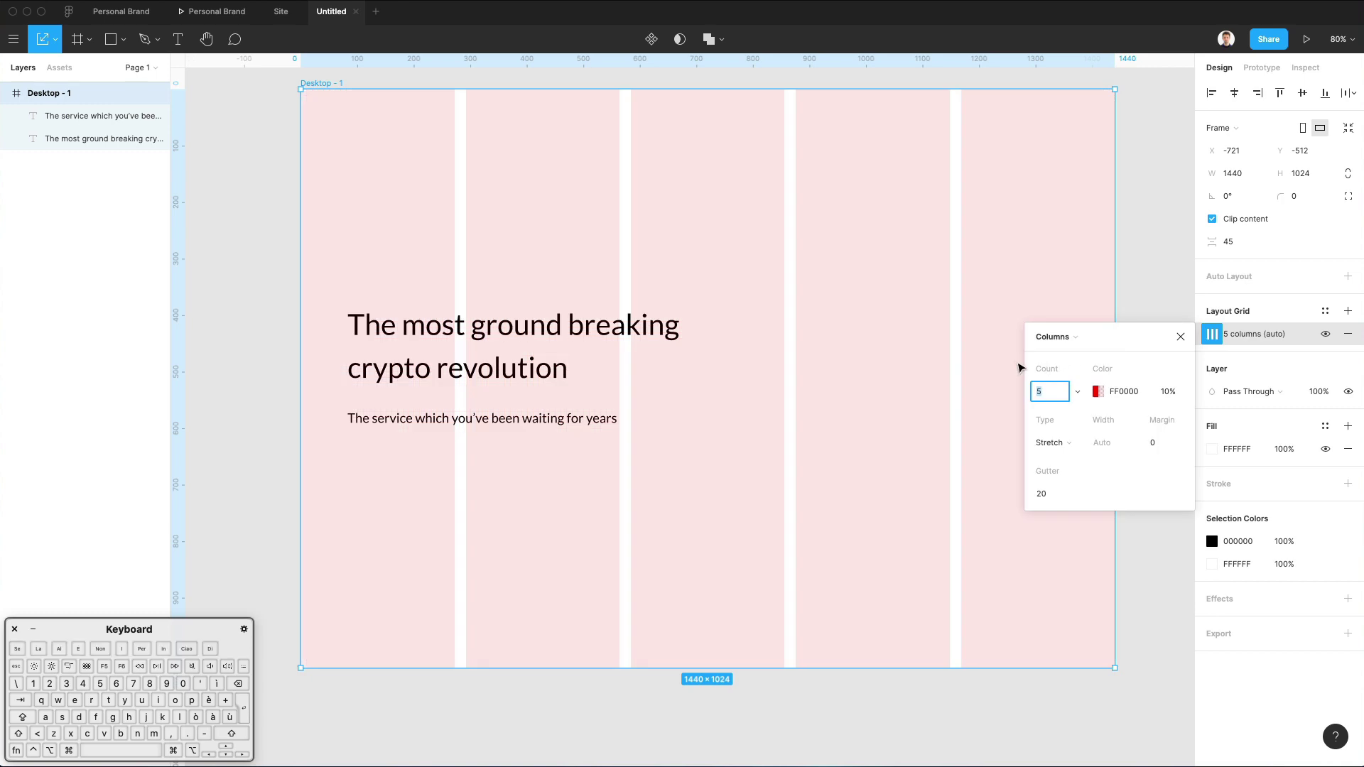
pyautogui.press('Up')
pyautogui.press('Up')
pyautogui.press('Up')
pyautogui.press('Up')
pyautogui.press('Up')
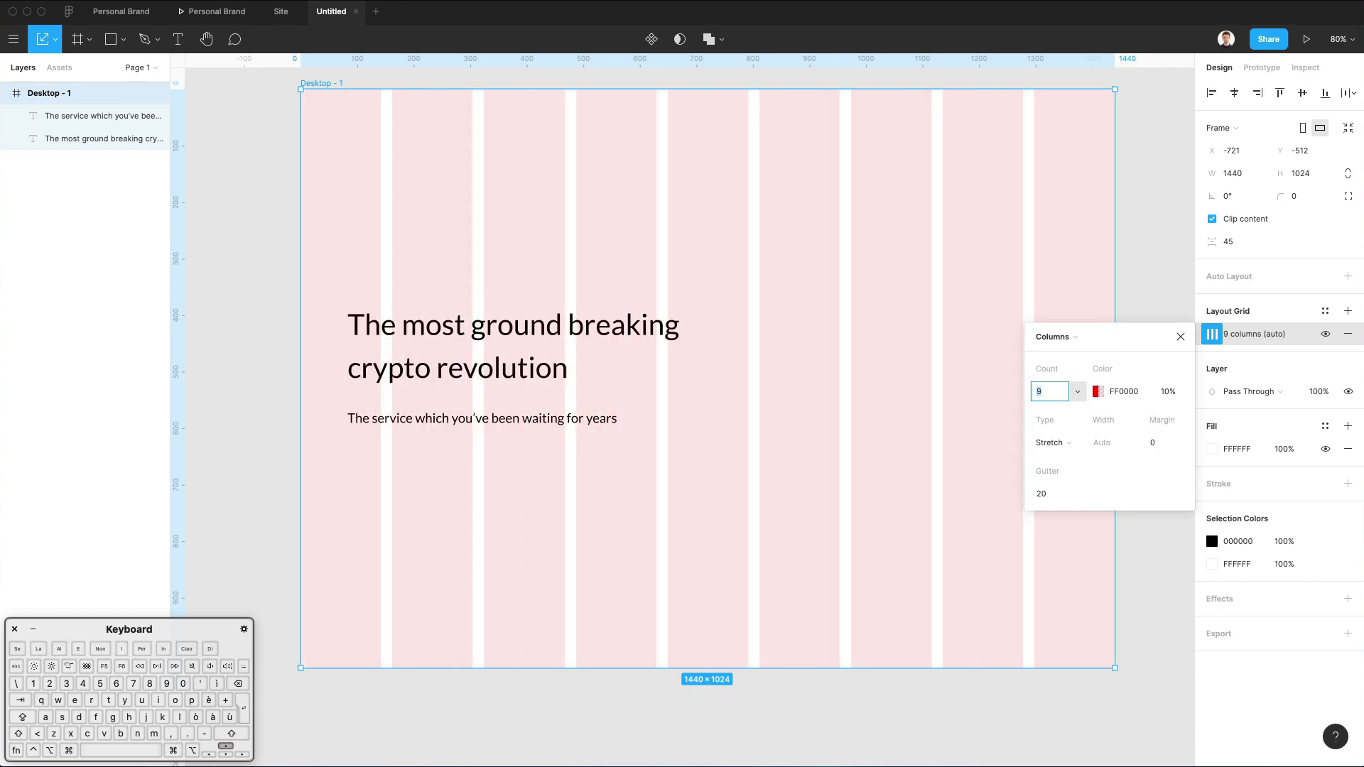
pyautogui.press('Up')
pyautogui.press('Up')
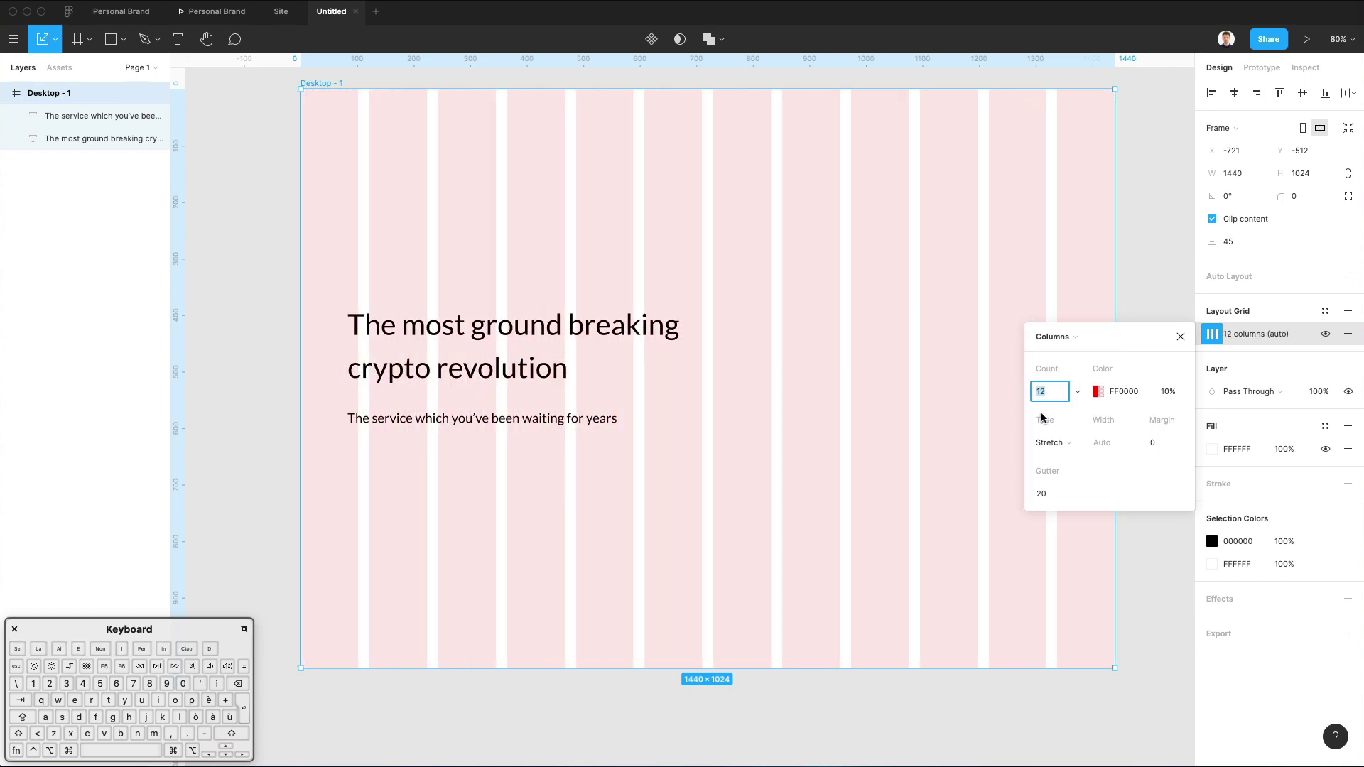
# Tint the grid columns a pale grey (D6C9C9).
pyautogui.click(1098, 391)
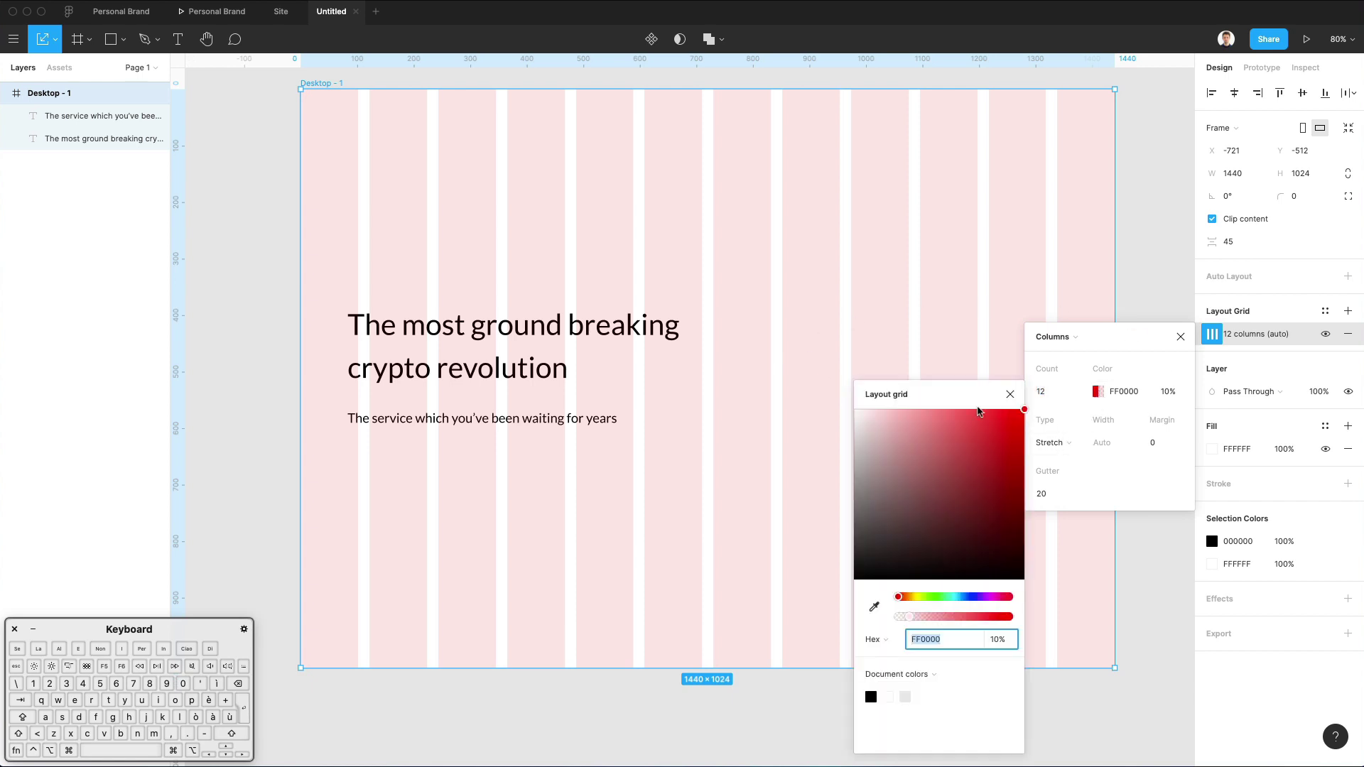
pyautogui.click(859, 414)
pyautogui.moveTo(858, 418); pyautogui.dragTo(862, 441)
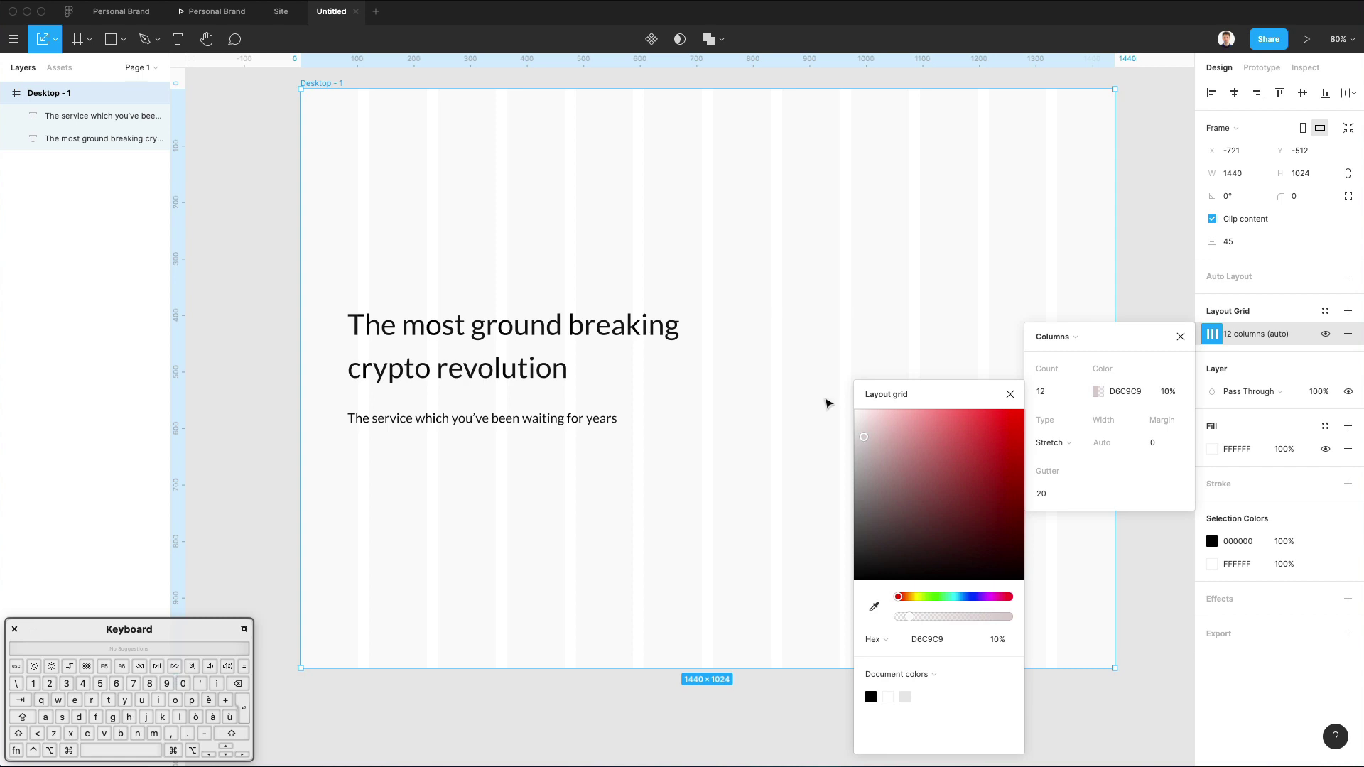
pyautogui.click(791, 308)
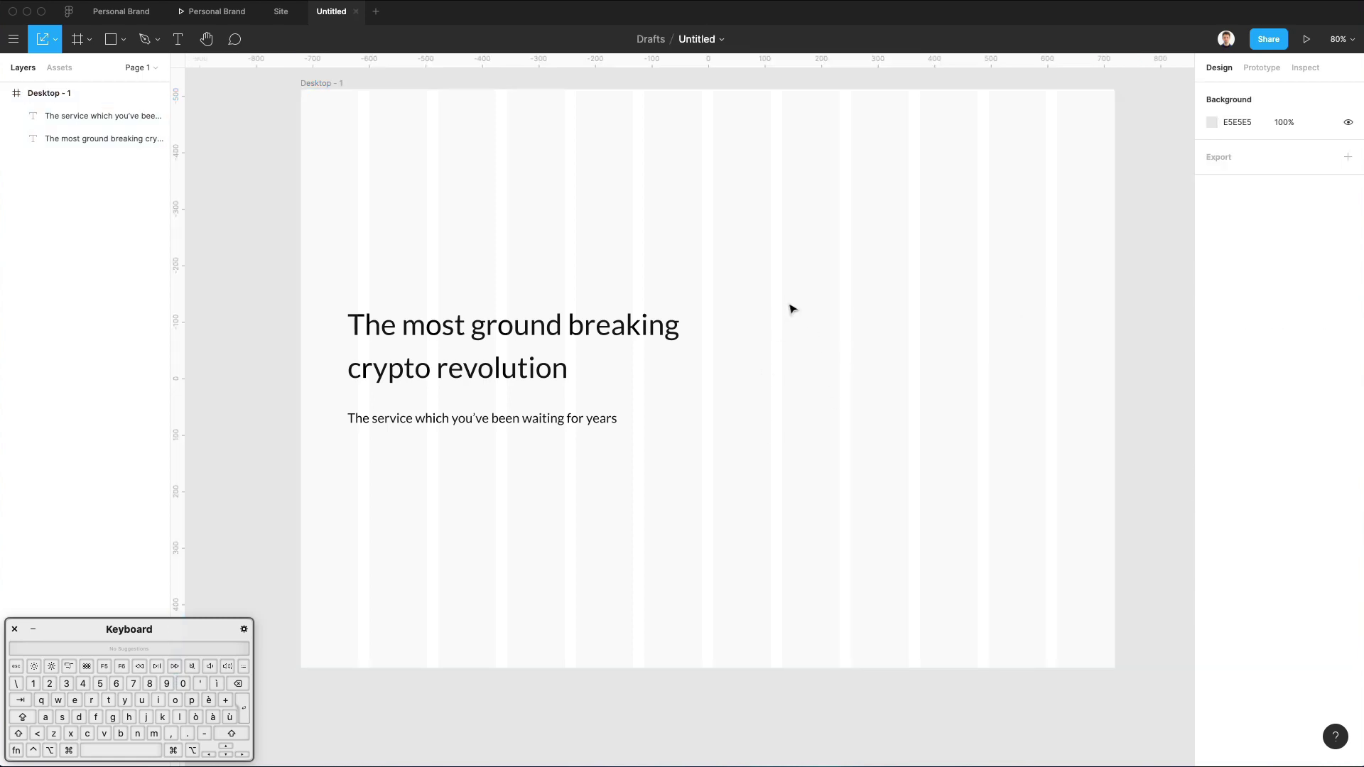
# Move the headline and subtitle right to snap onto the column guide.
pyautogui.click(407, 324)
pyautogui.keyDown('shift'); pyautogui.click(451, 414); pyautogui.keyUp('shift')
pyautogui.moveTo(450, 361); pyautogui.dragTo(473, 356)
pyautogui.click(564, 267)
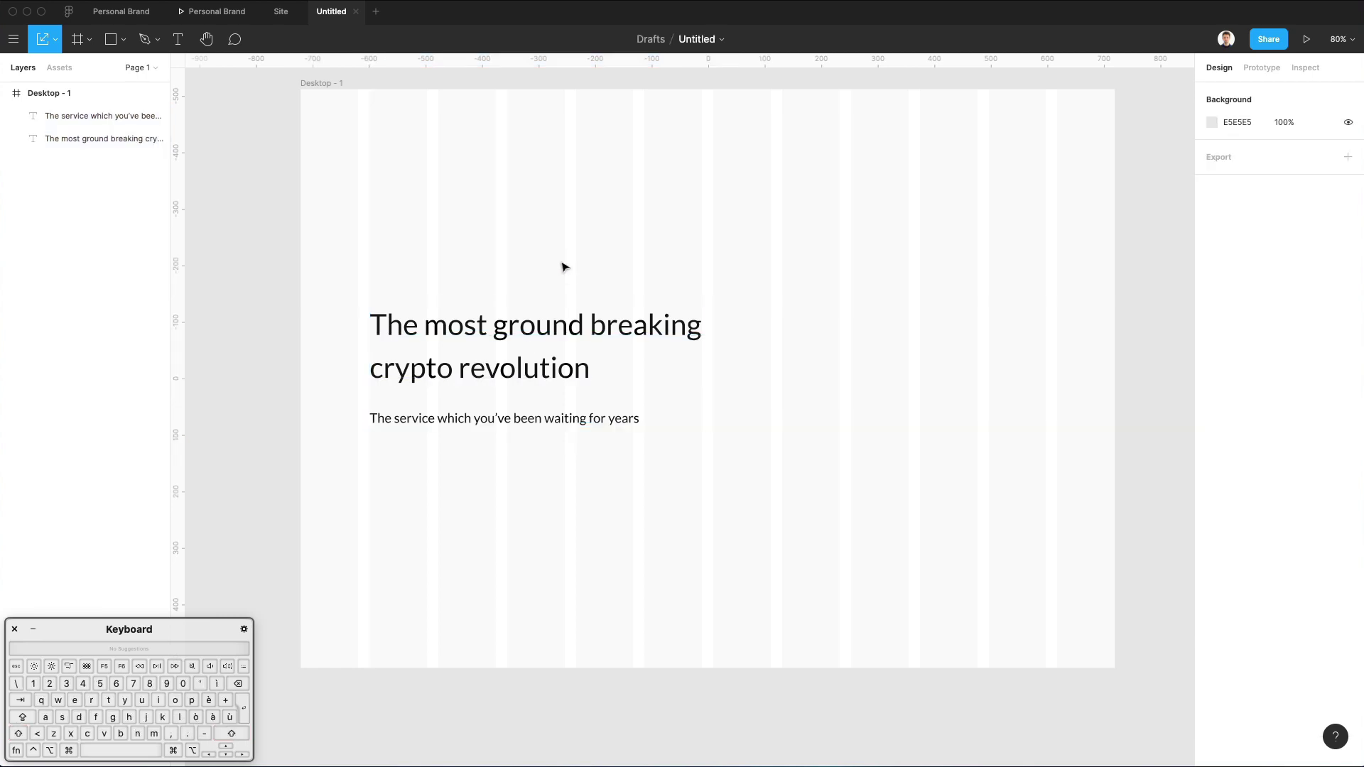
pyautogui.press('r')
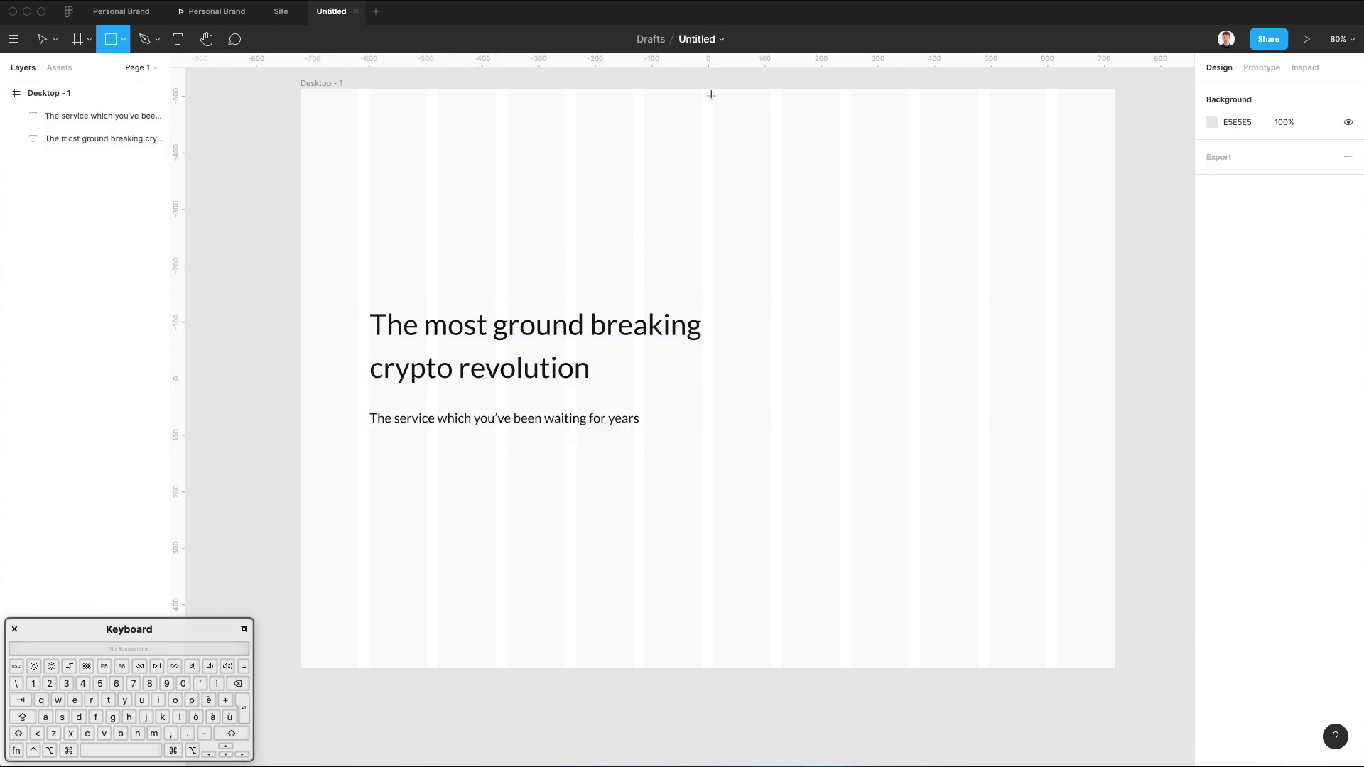
pyautogui.press('v')
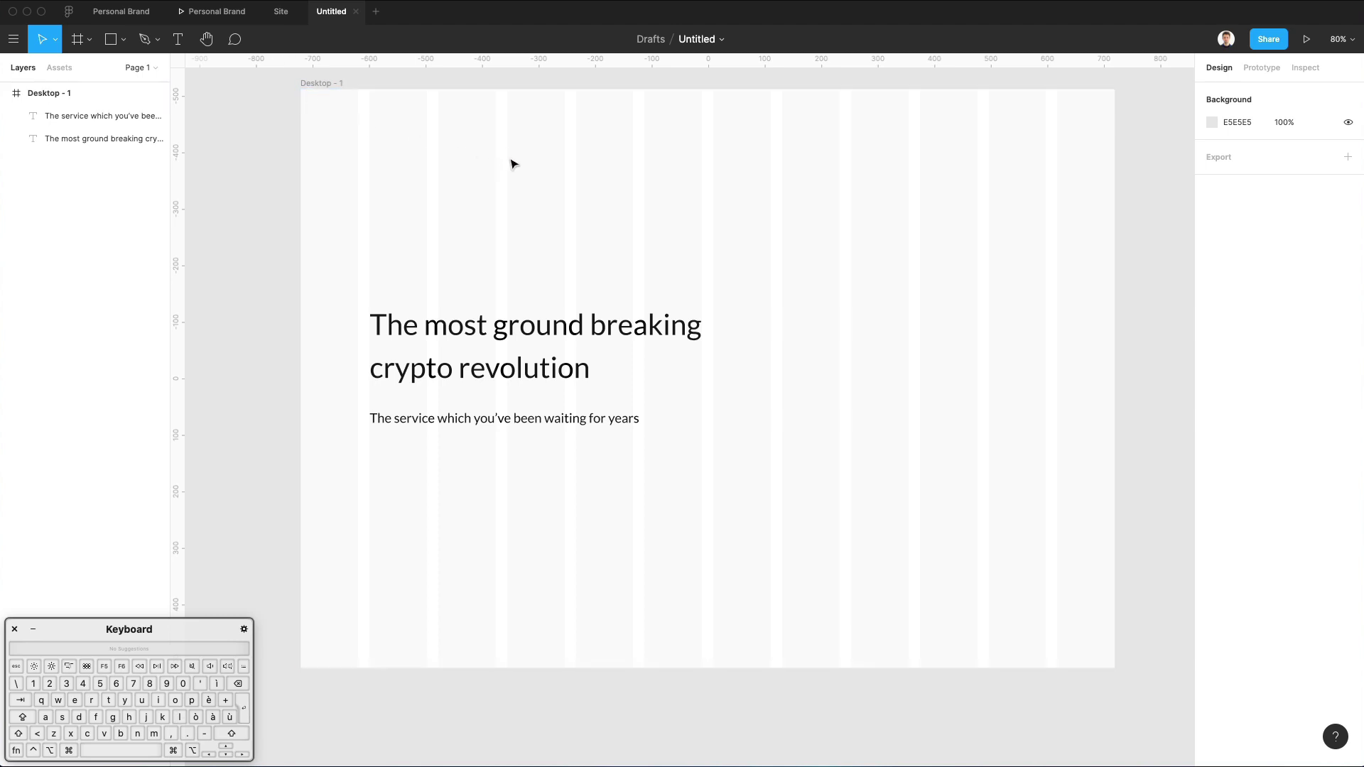
# Set the subtitle font size to 19 and duplicate it just below.
pyautogui.click(480, 418)
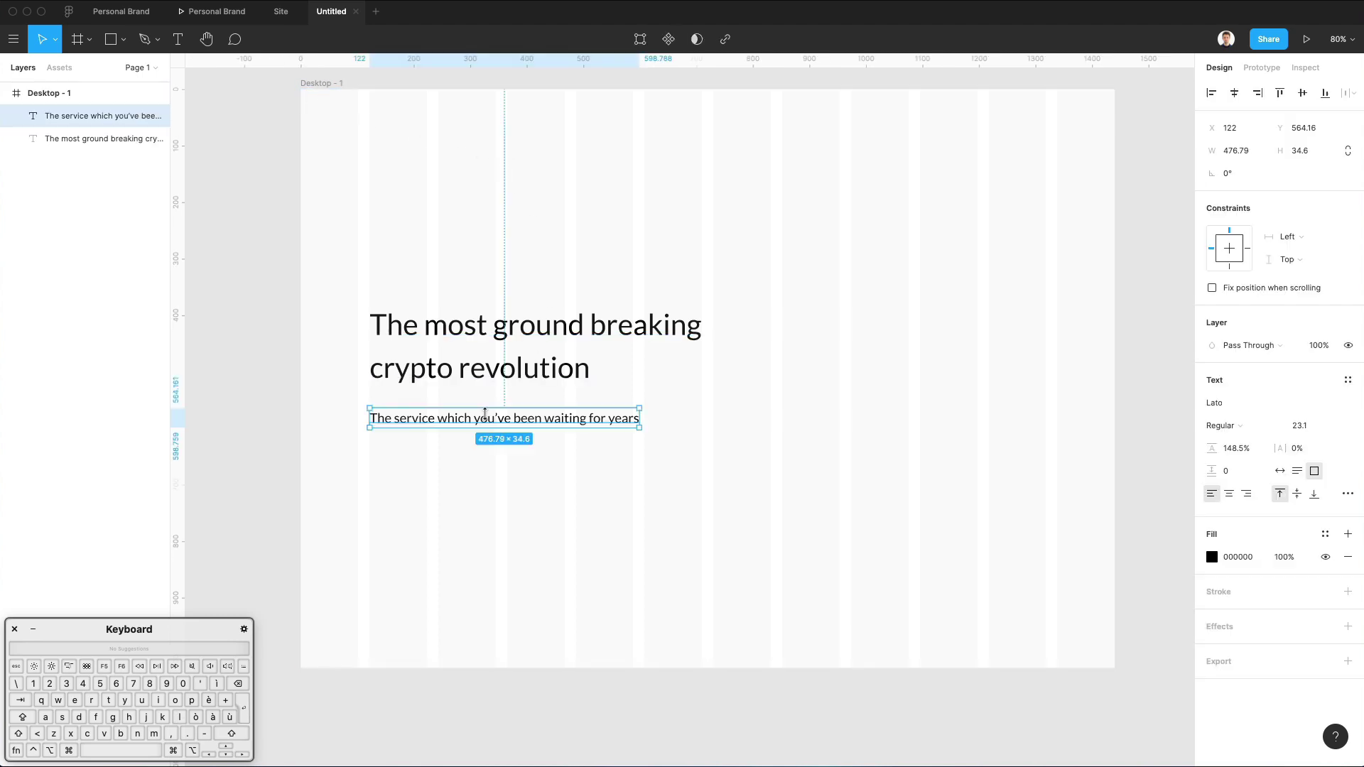
pyautogui.click(1301, 427)
pyautogui.hotkey('shift', 'Down')
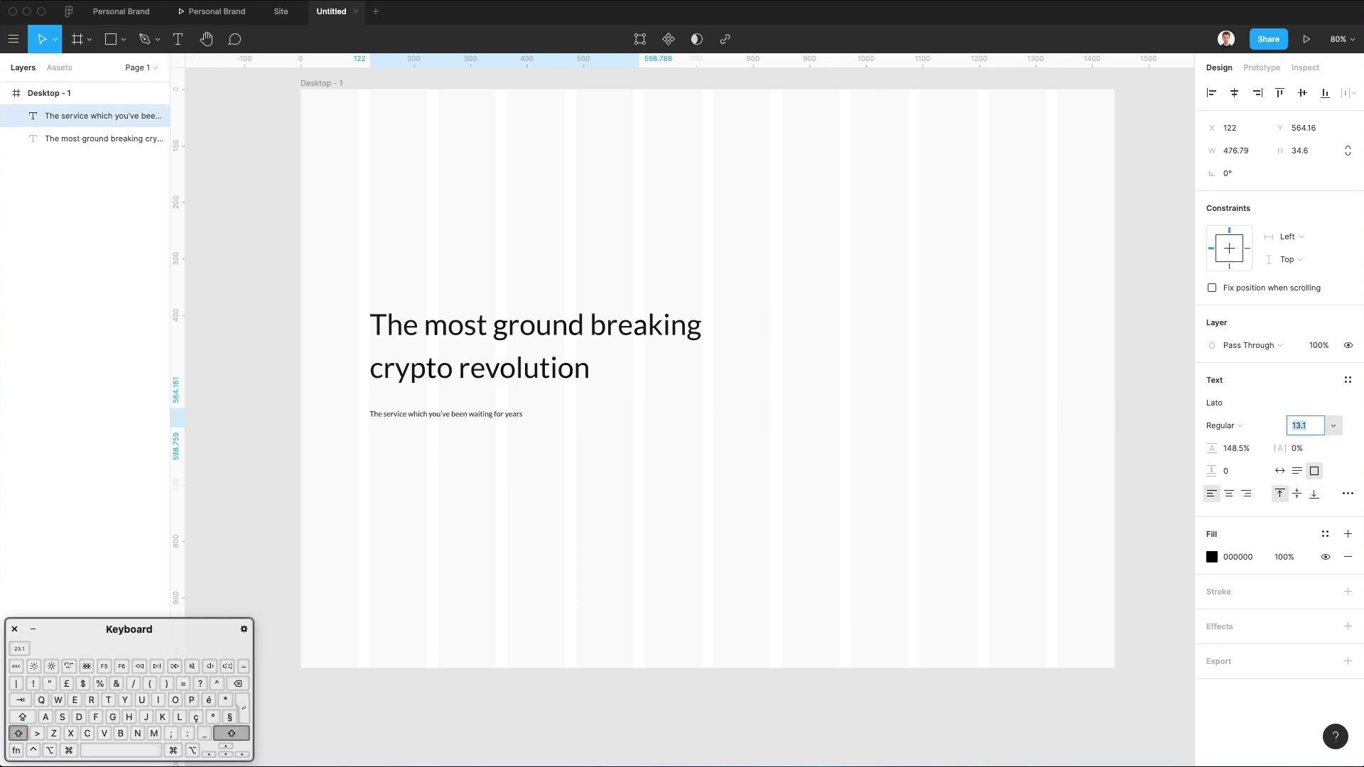
pyautogui.press('Up')
pyautogui.press('Up')
pyautogui.press('Up')
pyautogui.press('Up')
pyautogui.press('Up')
pyautogui.press('Up')
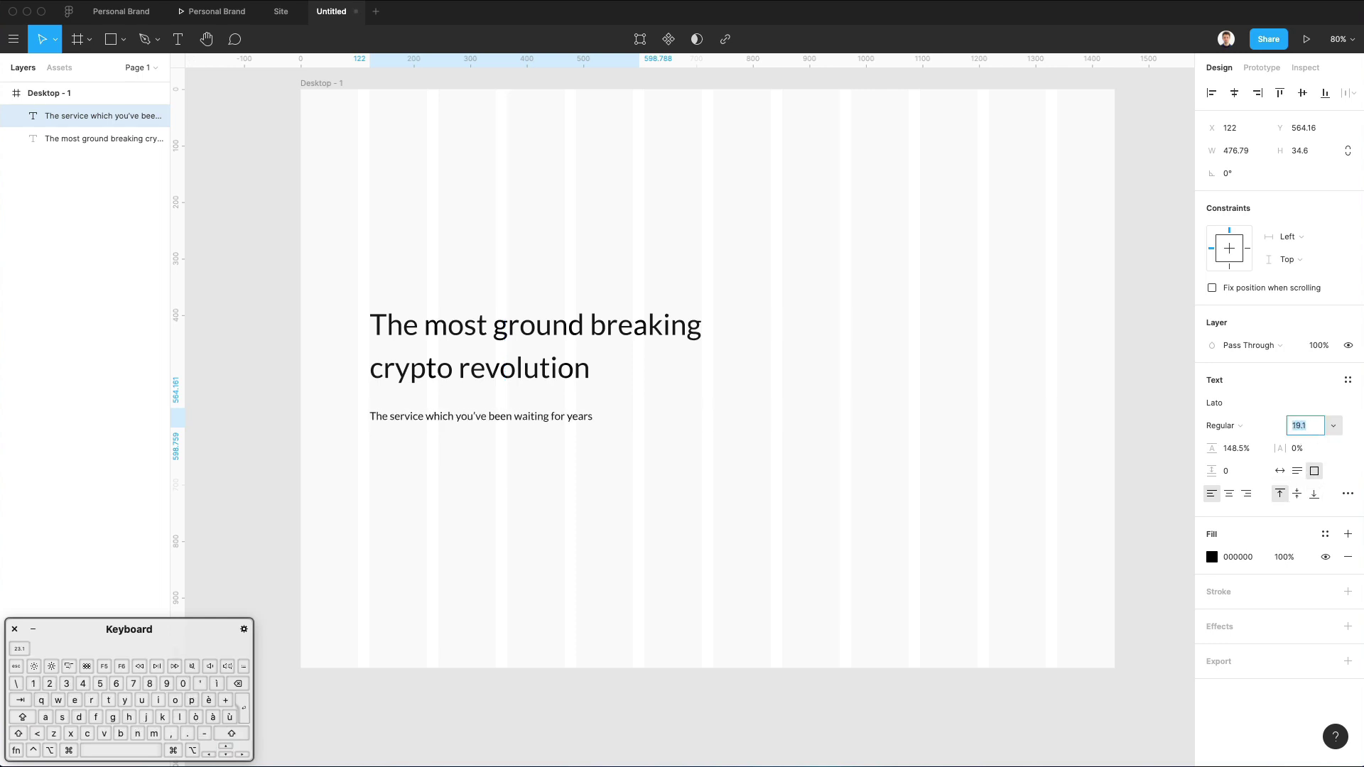
pyautogui.press('Right')
pyautogui.press('BackSpace')
pyautogui.press('BackSpace')
pyautogui.press('Return')
pyautogui.click(841, 318)
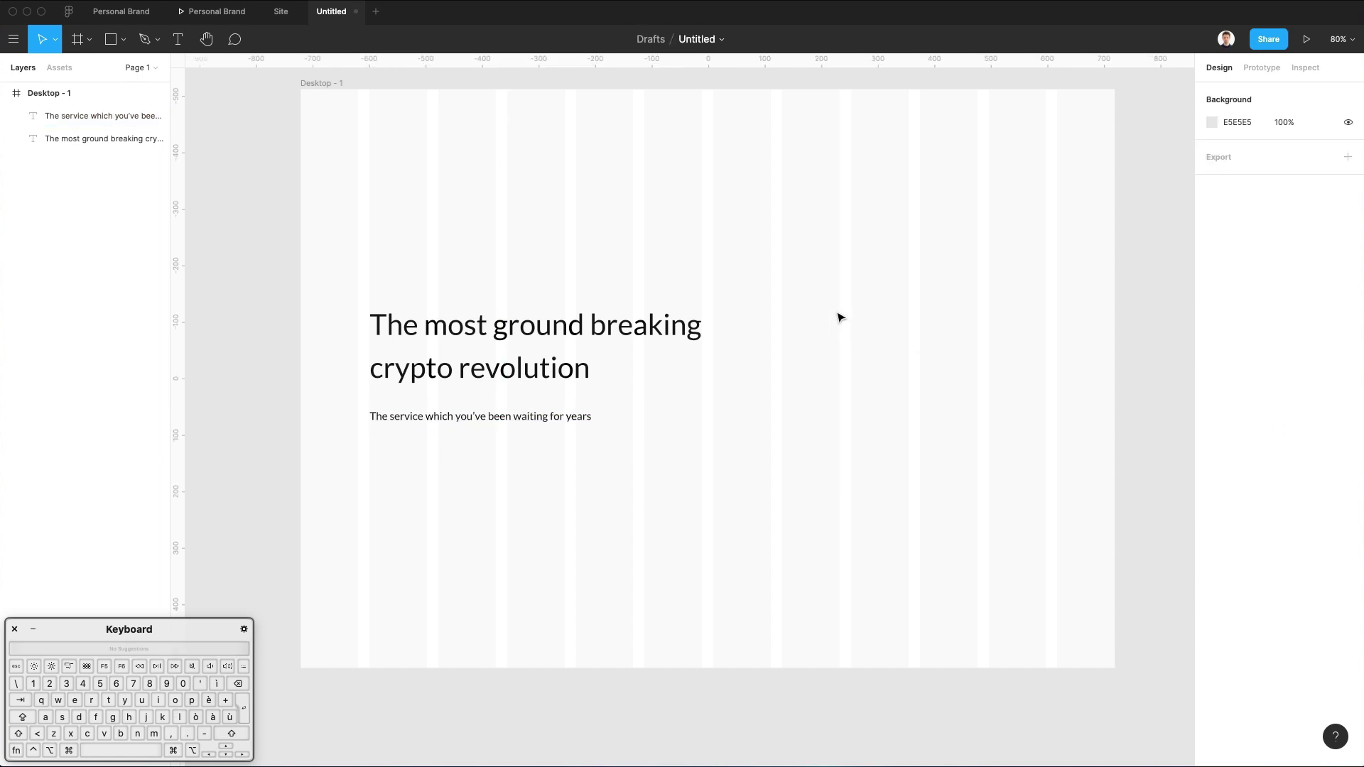
pyautogui.scroll(1, 536, 447)
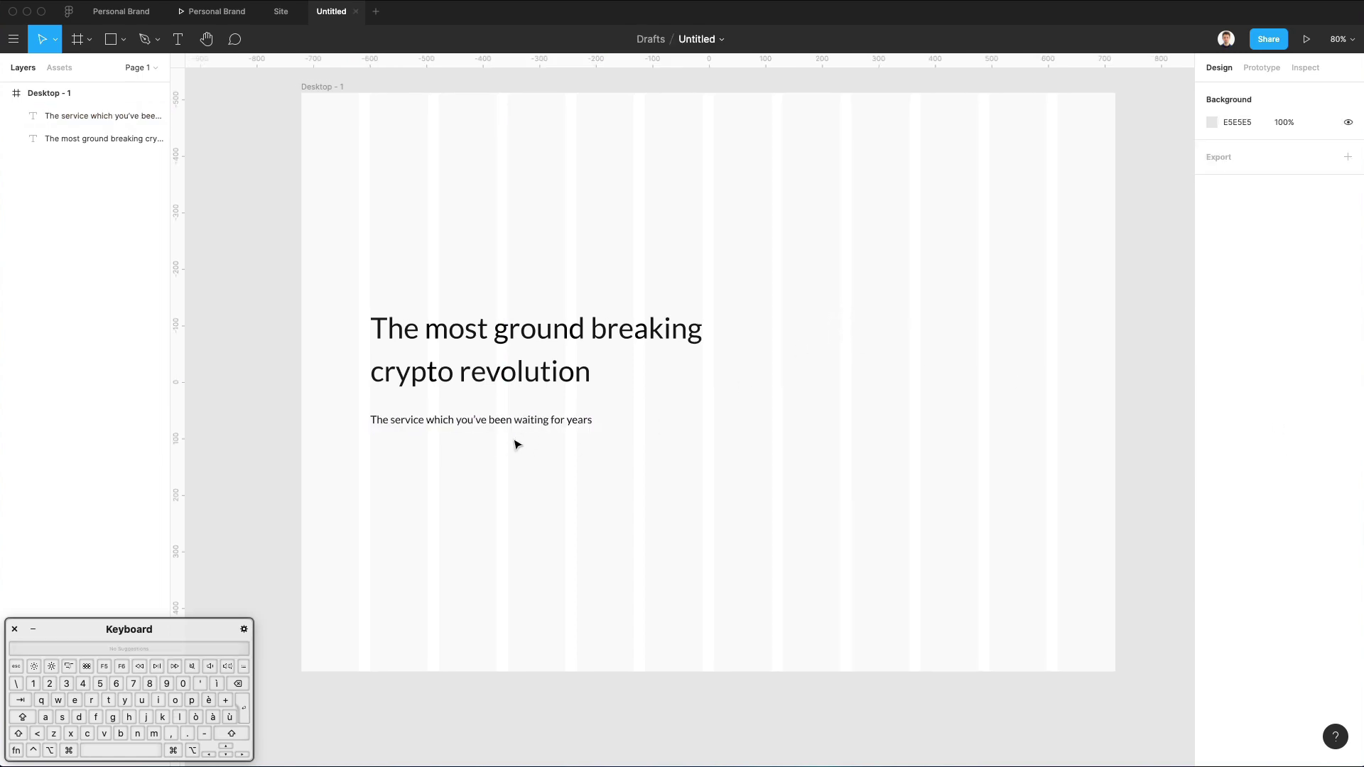
pyautogui.moveTo(515, 430); pyautogui.dragTo(516, 473)
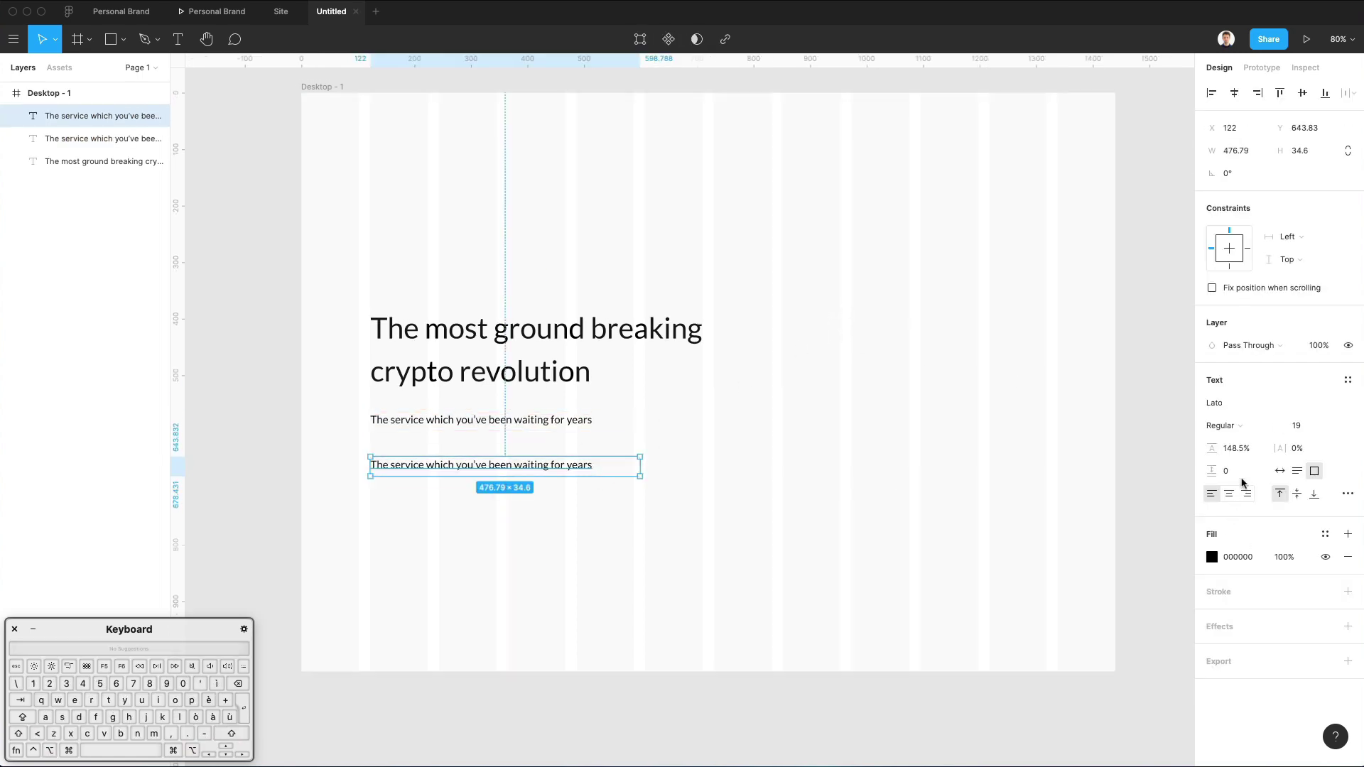
# Retype the subtitle copy as 'Get Started' with auto width.
pyautogui.click(1279, 471)
pyautogui.click(533, 488)
pyautogui.click(458, 472)
pyautogui.doubleClick(457, 469)
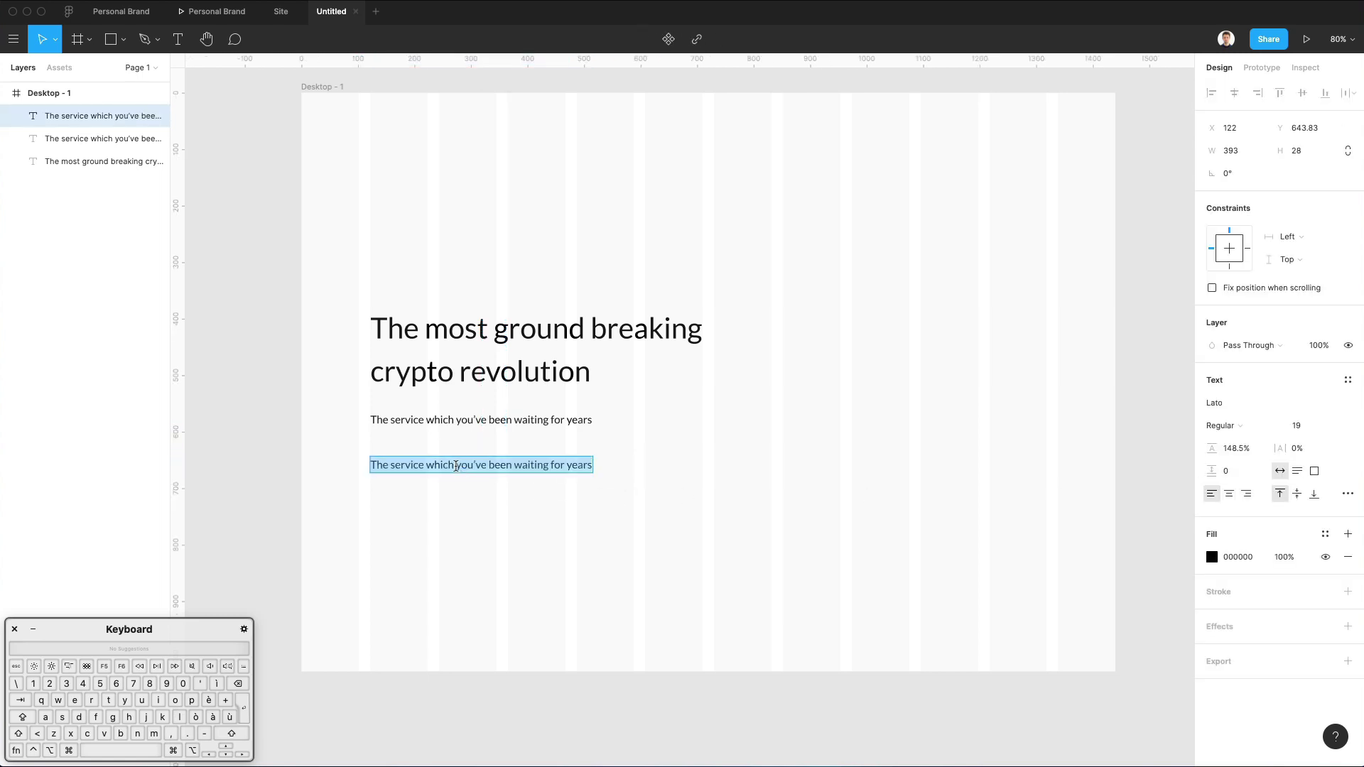
pyautogui.press('shift')
pyautogui.write('Get Started')
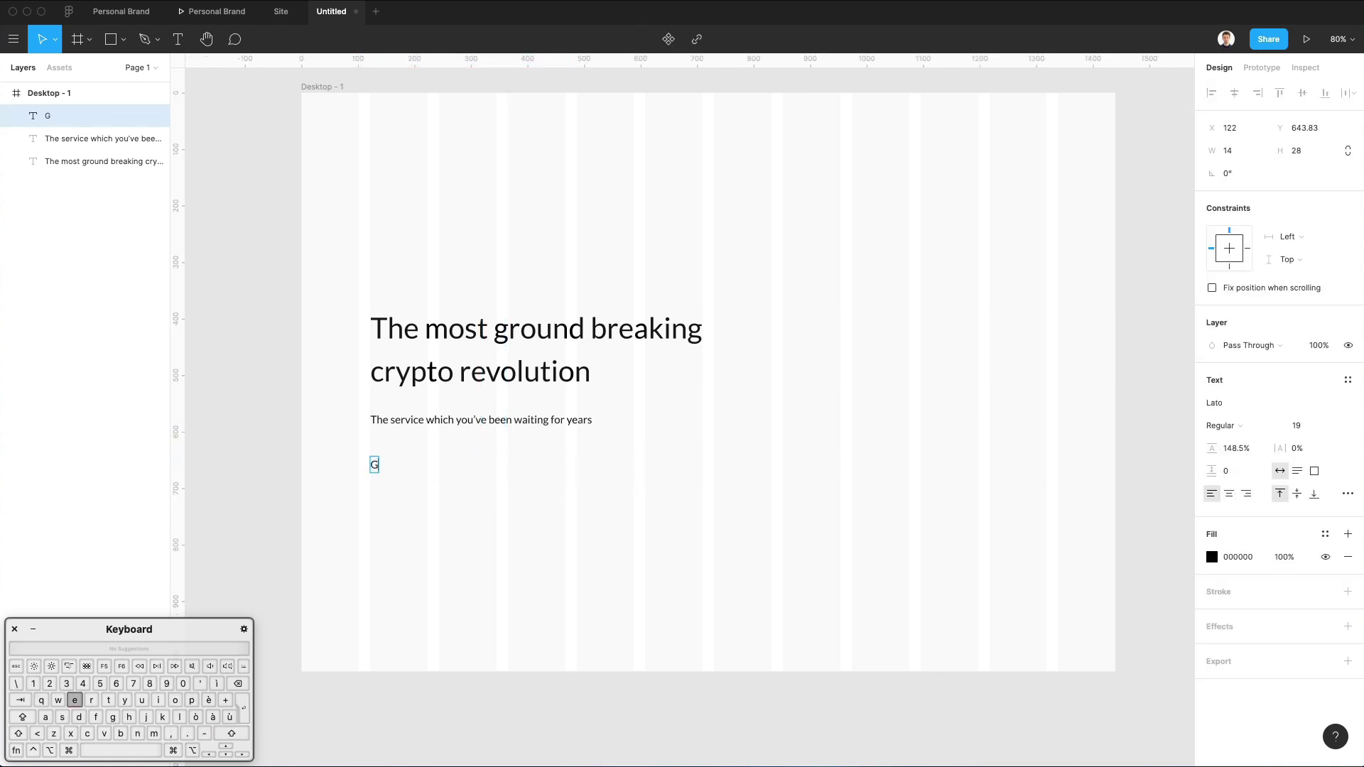
pyautogui.click(485, 473)
# Draw a rectangle behind the Get Started label and center the label within it.
pyautogui.press('r')
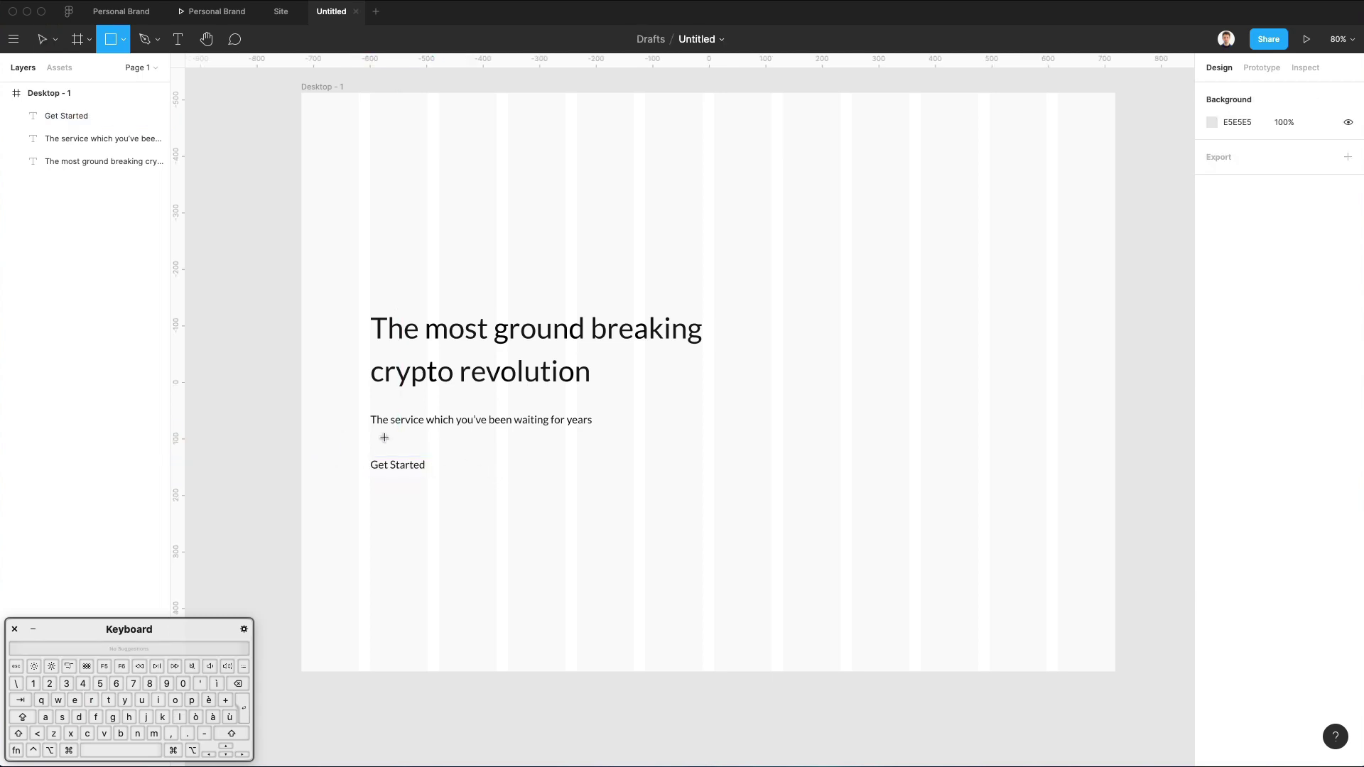
pyautogui.moveTo(371, 452); pyautogui.dragTo(458, 483)
pyautogui.press('super+bracketleft')
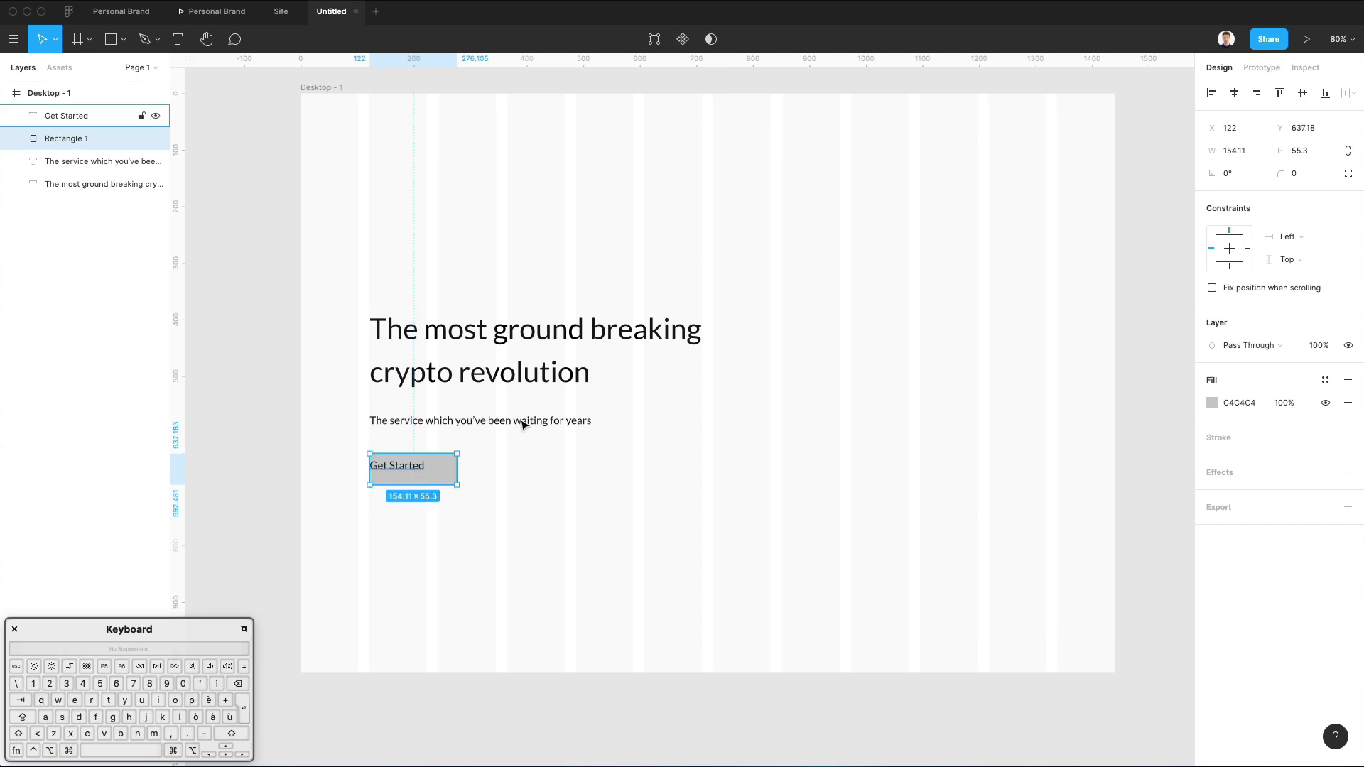
pyautogui.moveTo(524, 466); pyautogui.dragTo(365, 509)
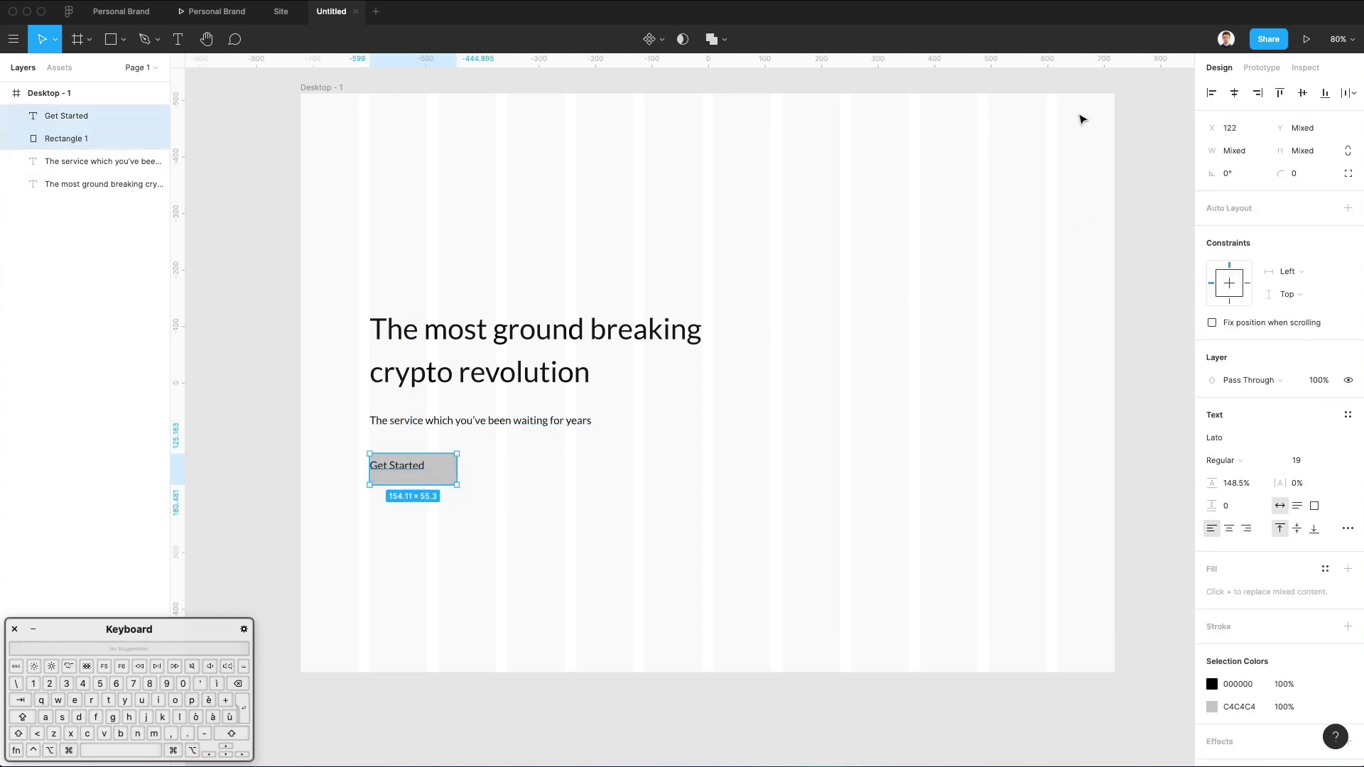
pyautogui.click(1234, 92)
pyautogui.click(1302, 92)
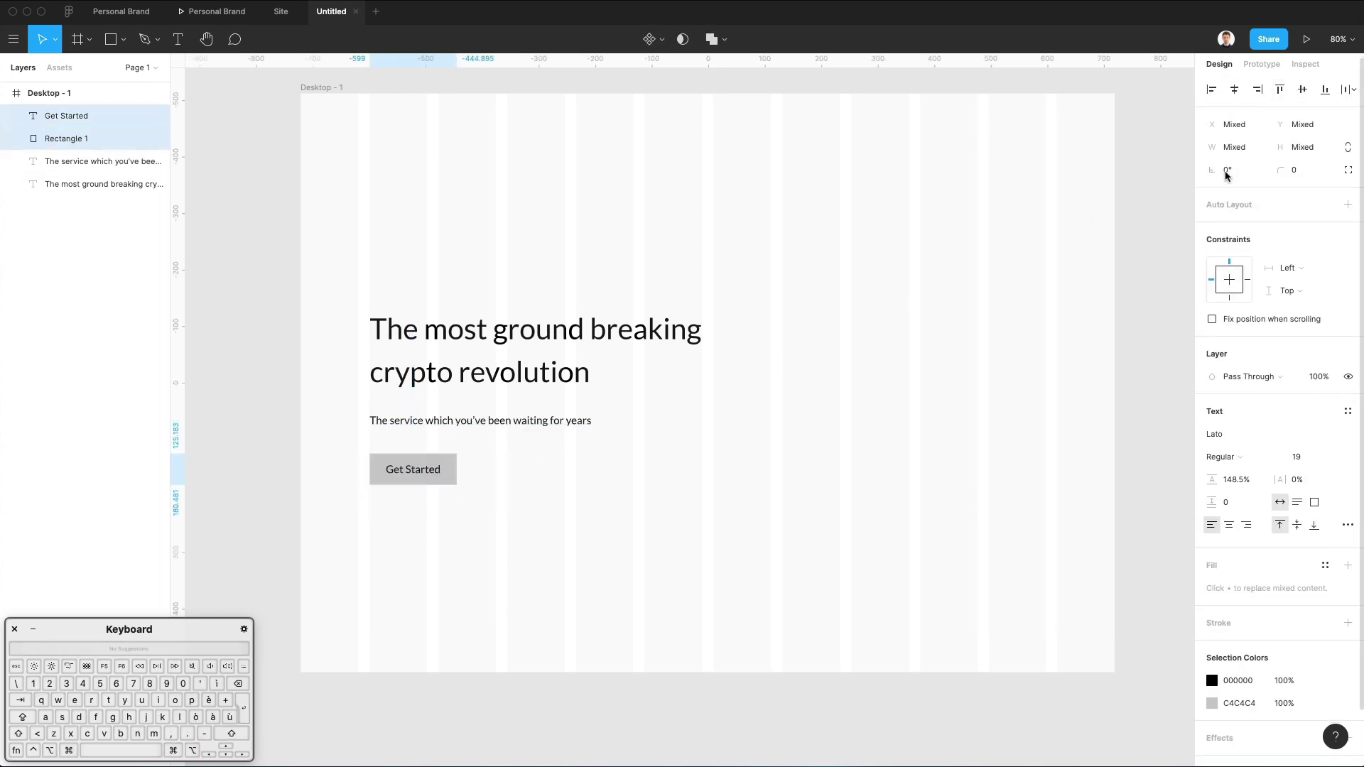
pyautogui.click(615, 537)
pyautogui.hscroll(-1, 540, 498)
# Make the Get Started label bold and nudge it back to center.
pyautogui.click(440, 477)
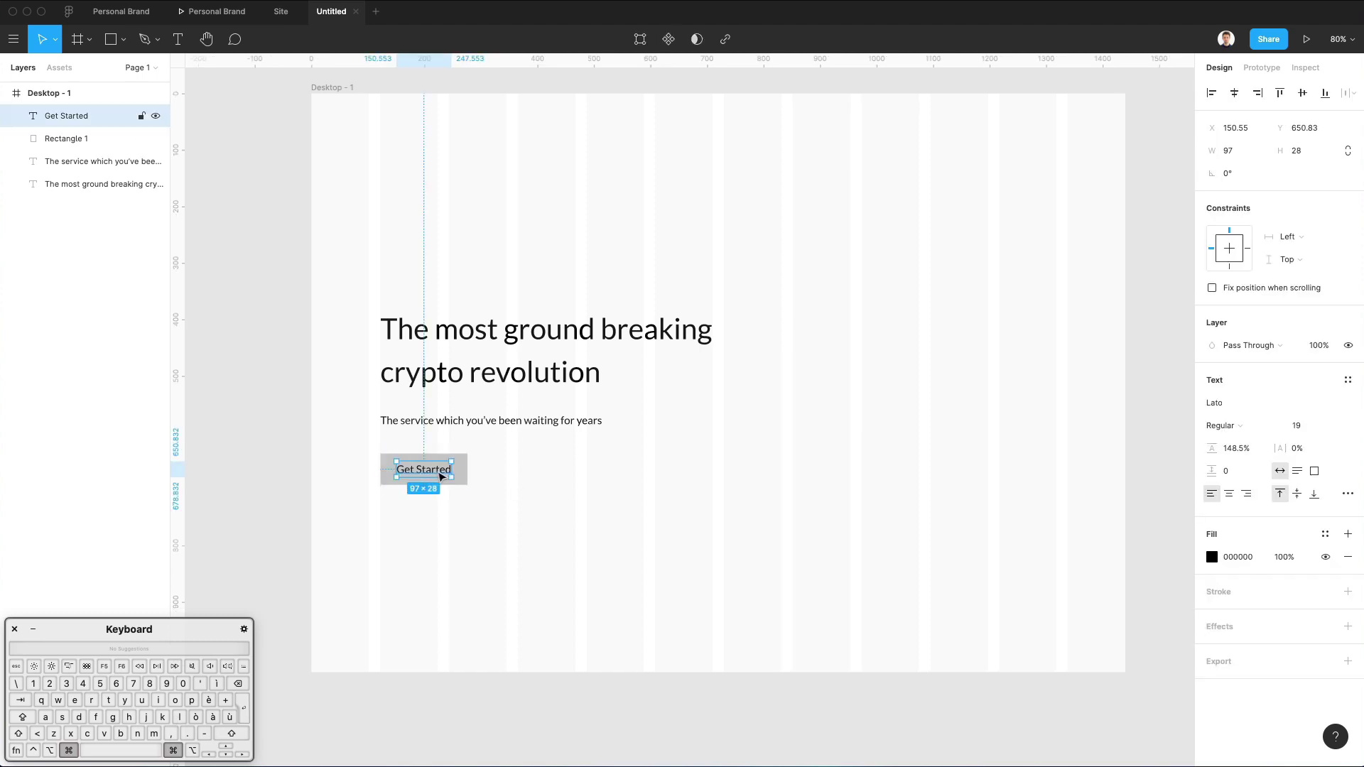
pyautogui.press('super+b')
pyautogui.press('Left')
pyautogui.press('Left')
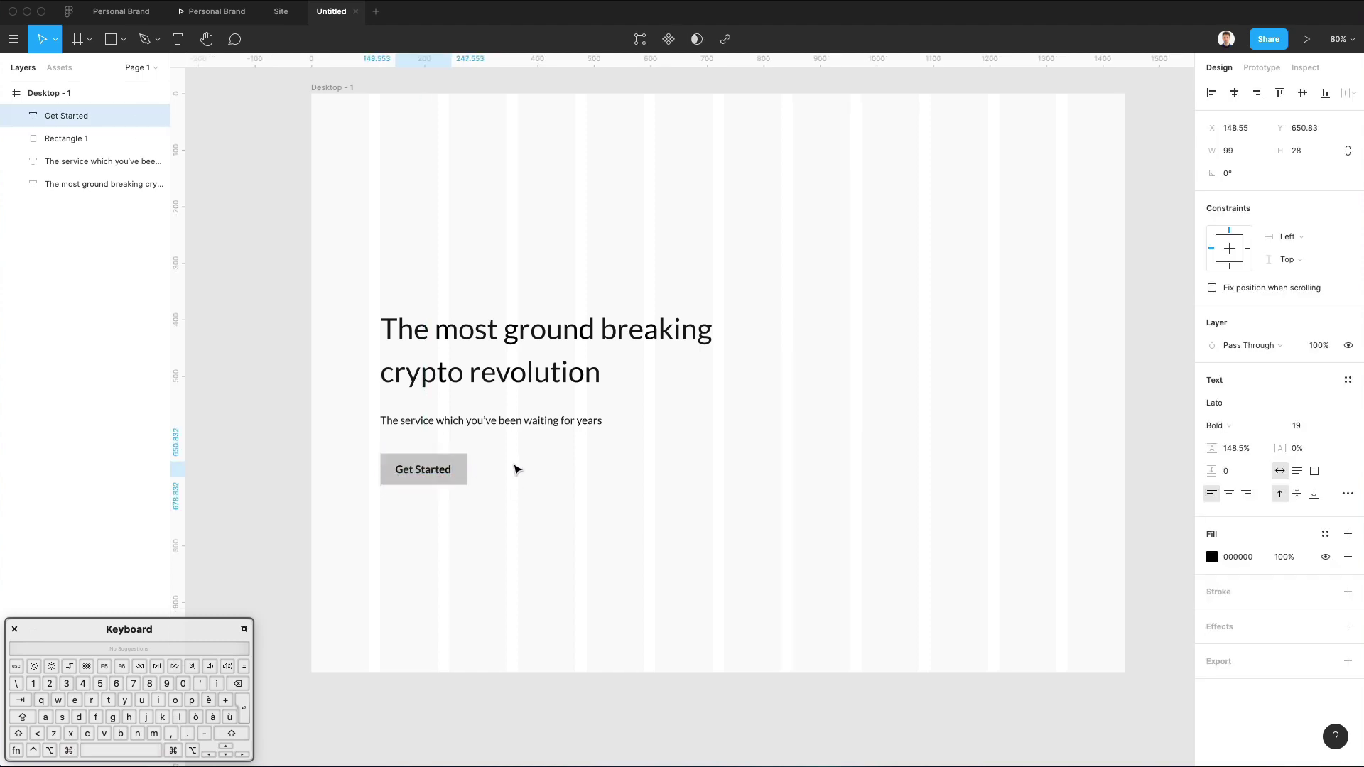
pyautogui.press('Right')
pyautogui.press('Up')
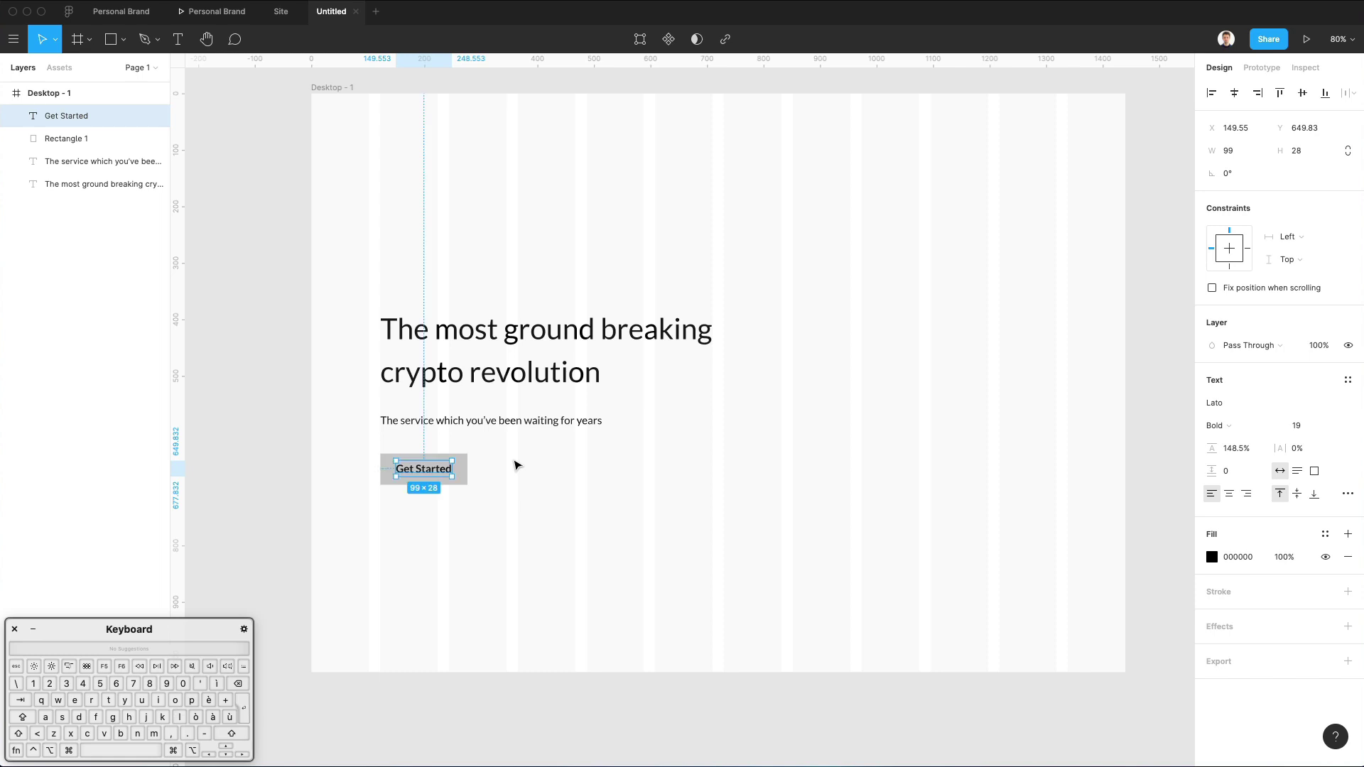
pyautogui.click(518, 466)
# Round the rectangle to corner radius 97 and duplicate the whole button to the right.
pyautogui.moveTo(498, 443); pyautogui.dragTo(455, 469)
pyautogui.moveTo(1280, 174); pyautogui.dragTo(289, 195)
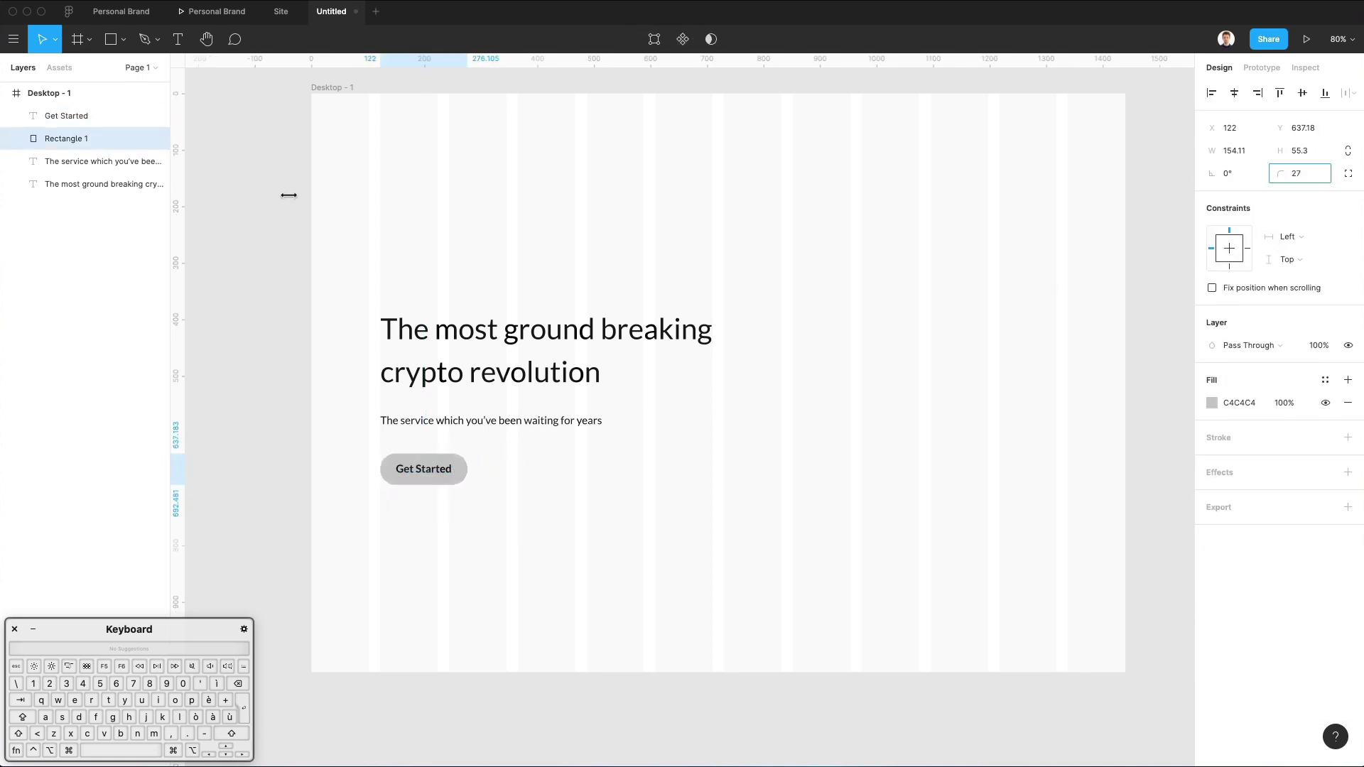
pyautogui.moveTo(1209, 207); pyautogui.dragTo(1282, 204)
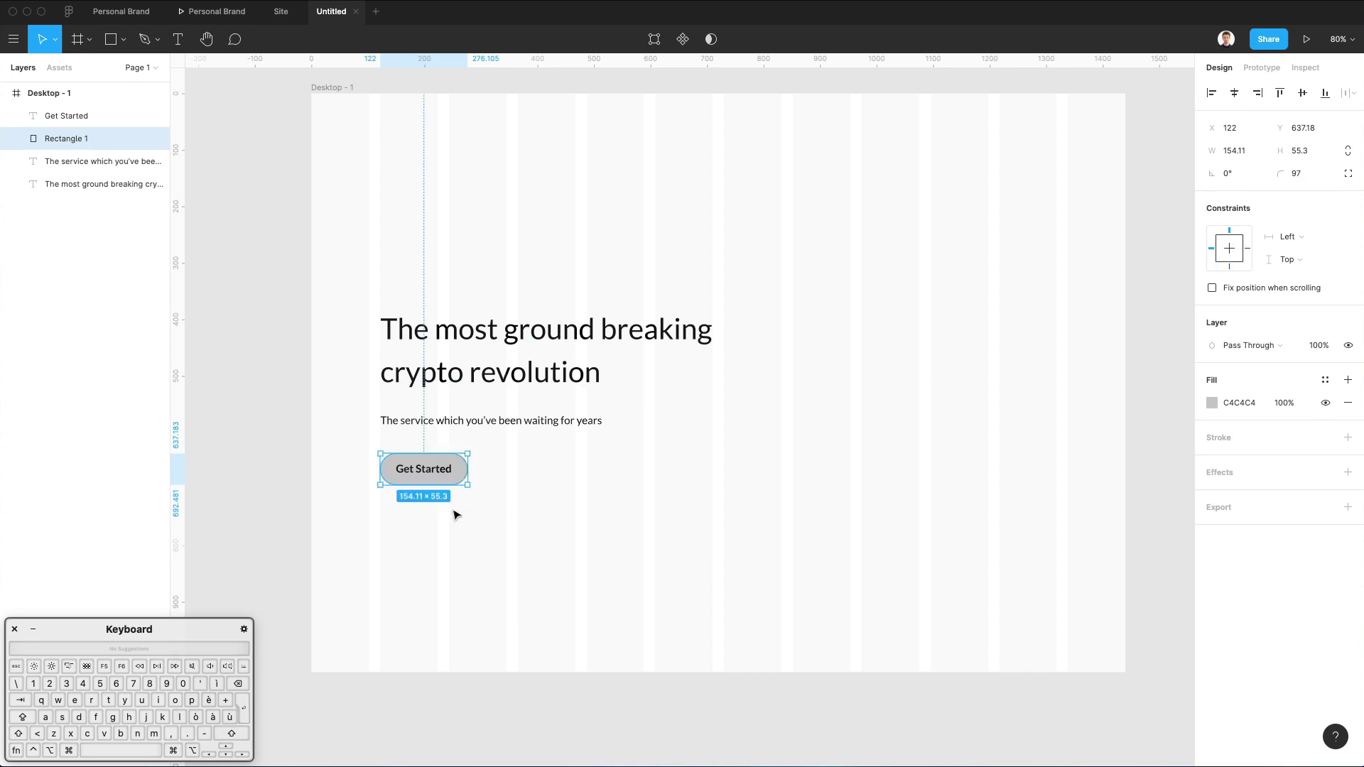
pyautogui.moveTo(538, 479); pyautogui.dragTo(542, 478)
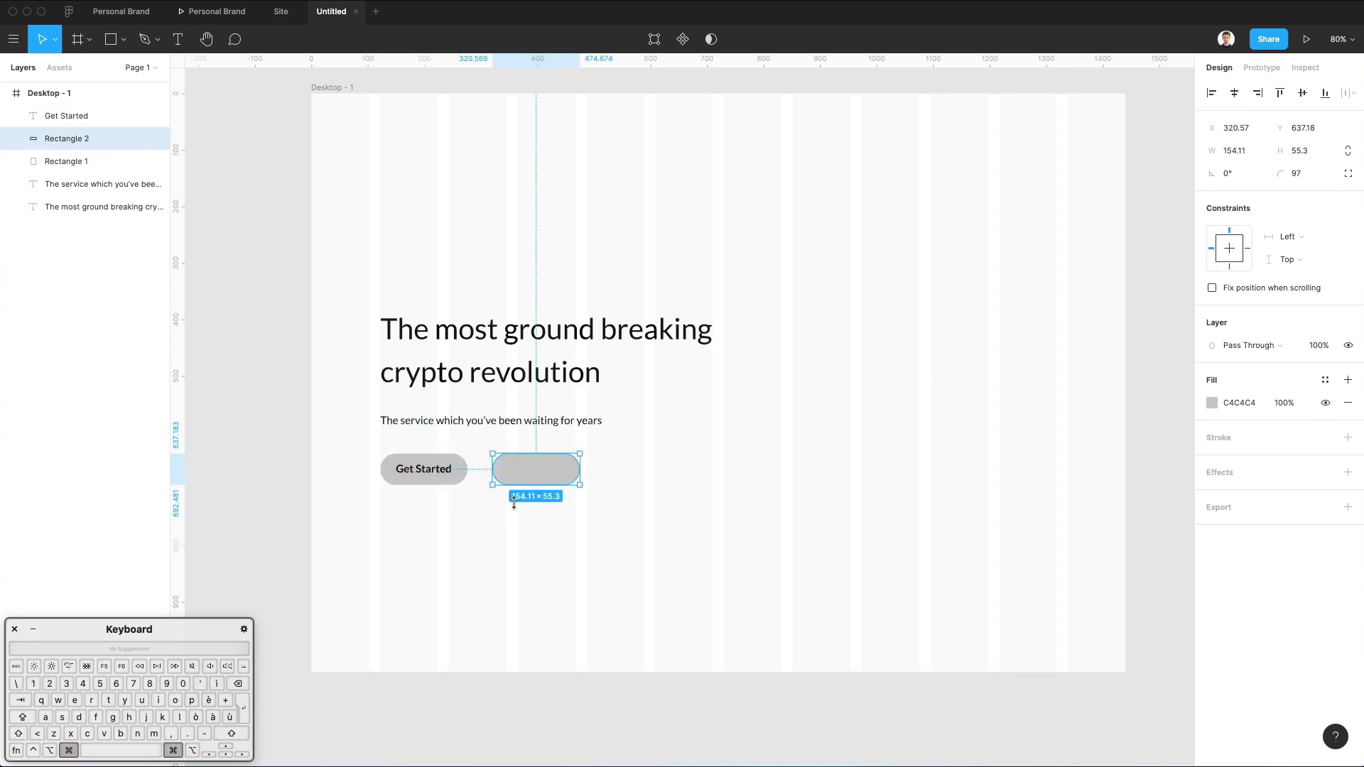
pyautogui.press('super+z')
pyautogui.moveTo(512, 525); pyautogui.dragTo(400, 478)
pyautogui.moveTo(515, 522); pyautogui.dragTo(510, 481)
pyautogui.click(547, 502)
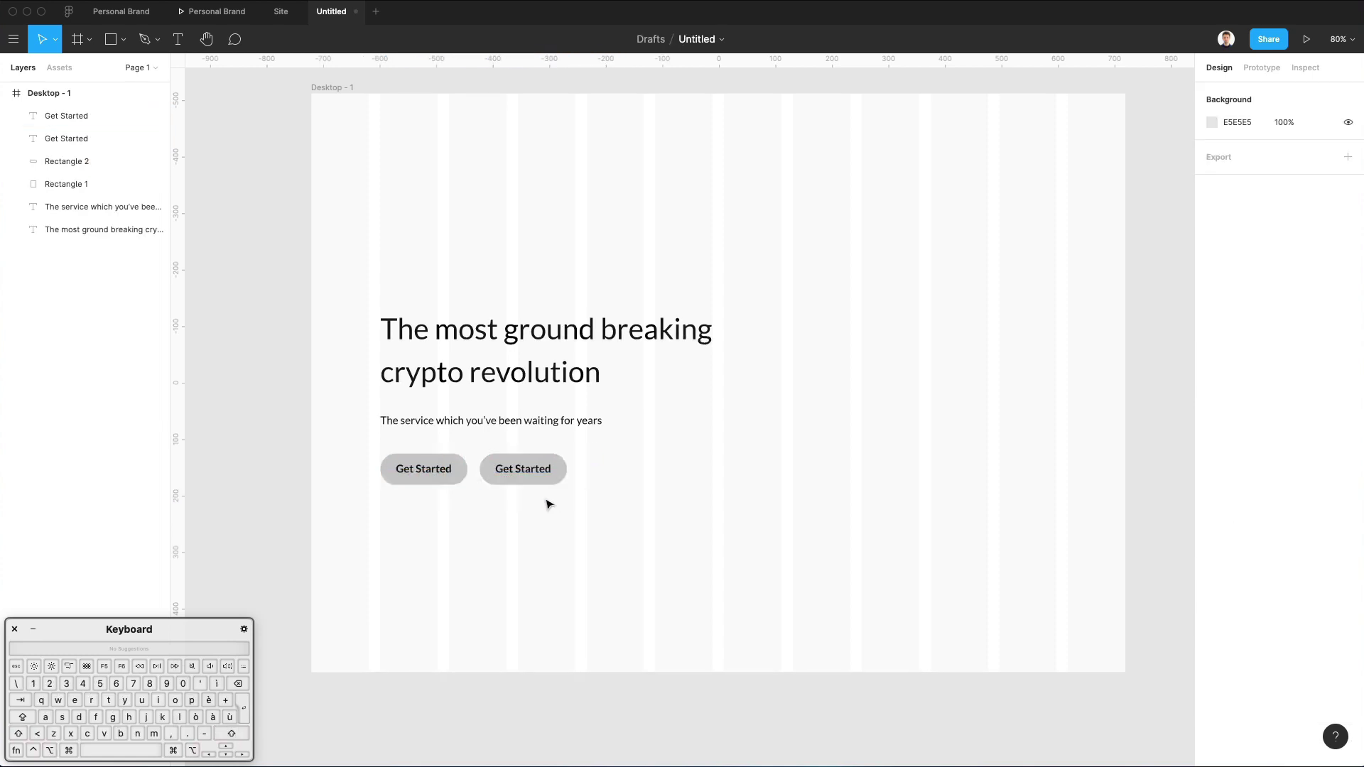
# Relabel the copied button 'Contact Us'.
pyautogui.doubleClick(523, 466)
pyautogui.write('Contact')
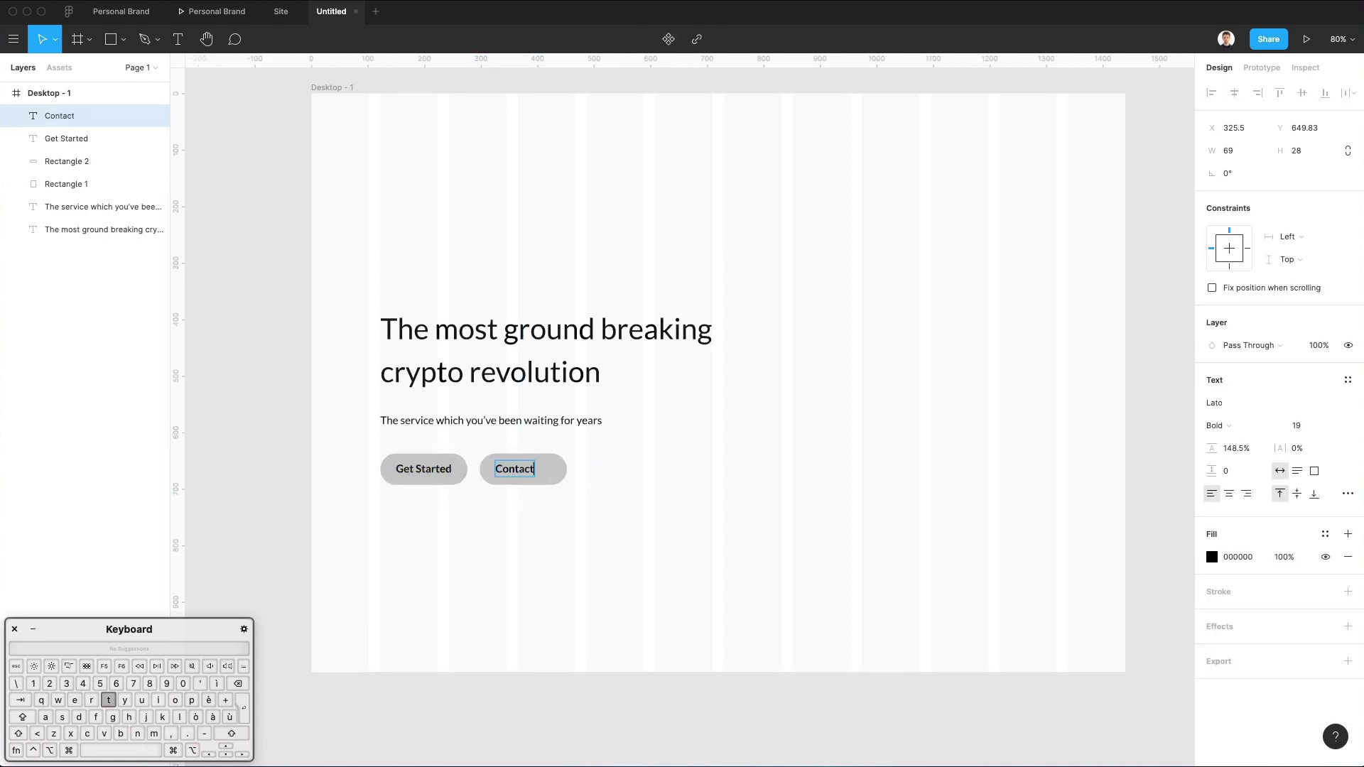
pyautogui.write(' Us')
pyautogui.click(703, 463)
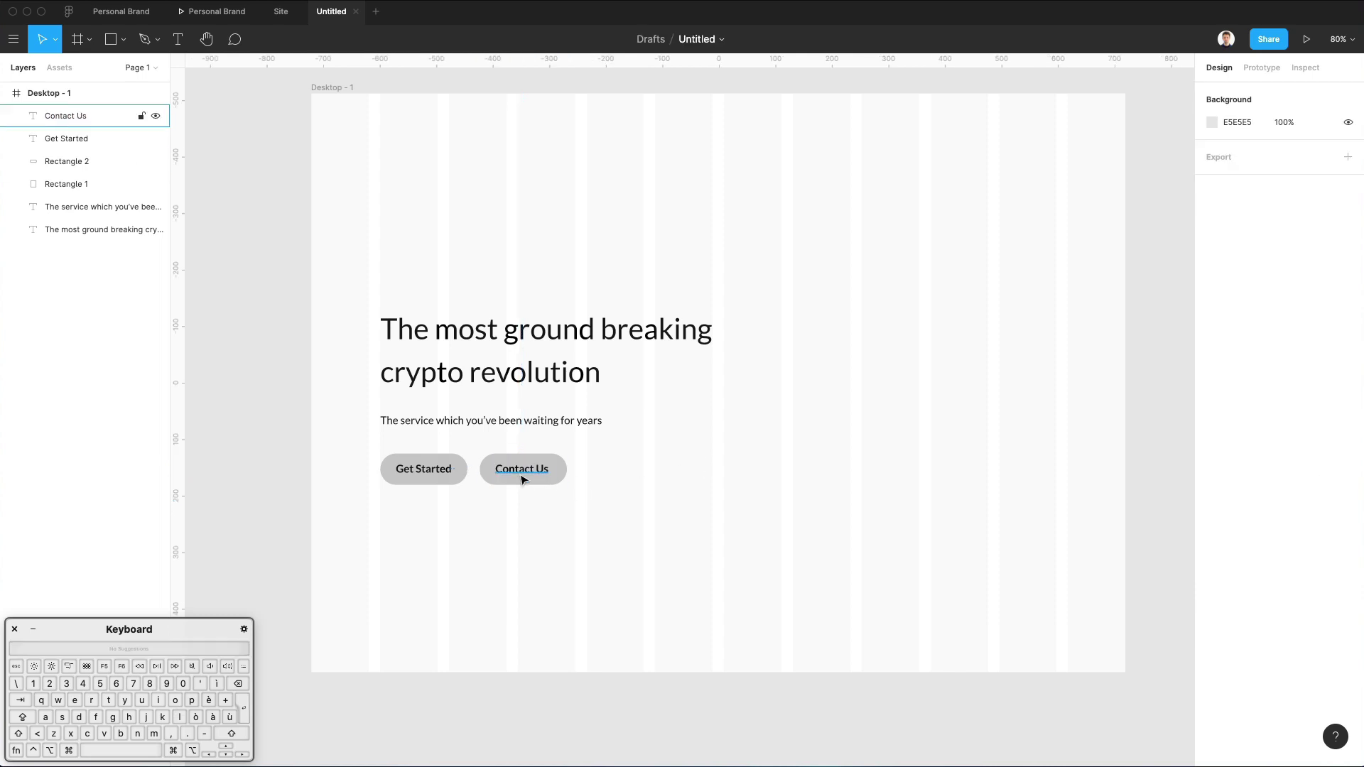
pyautogui.click(522, 480)
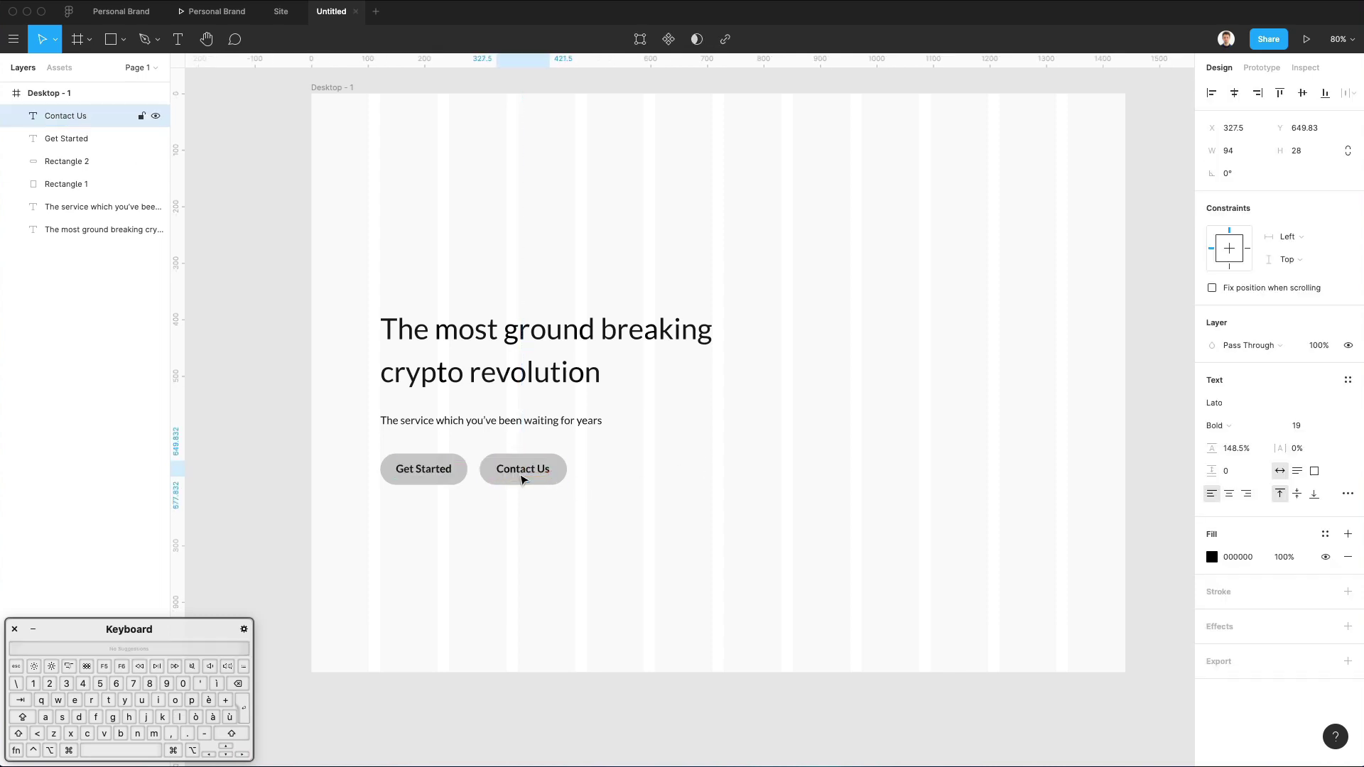
pyautogui.click(714, 475)
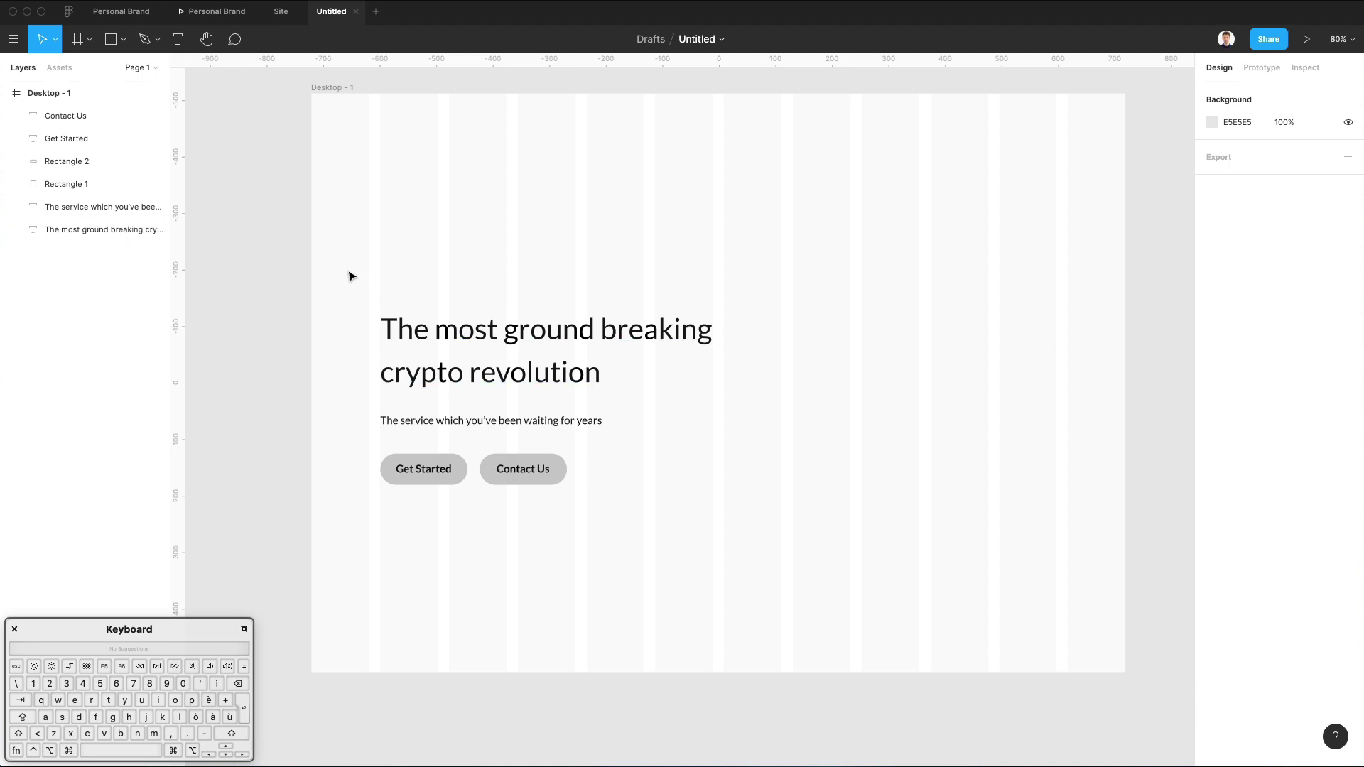
# Nudge all six hero layers upward, then open a new browser window.
pyautogui.moveTo(350, 275); pyautogui.dragTo(646, 548)
pyautogui.hotkey('shift', 'Up')
pyautogui.hotkey('shift', 'Up')
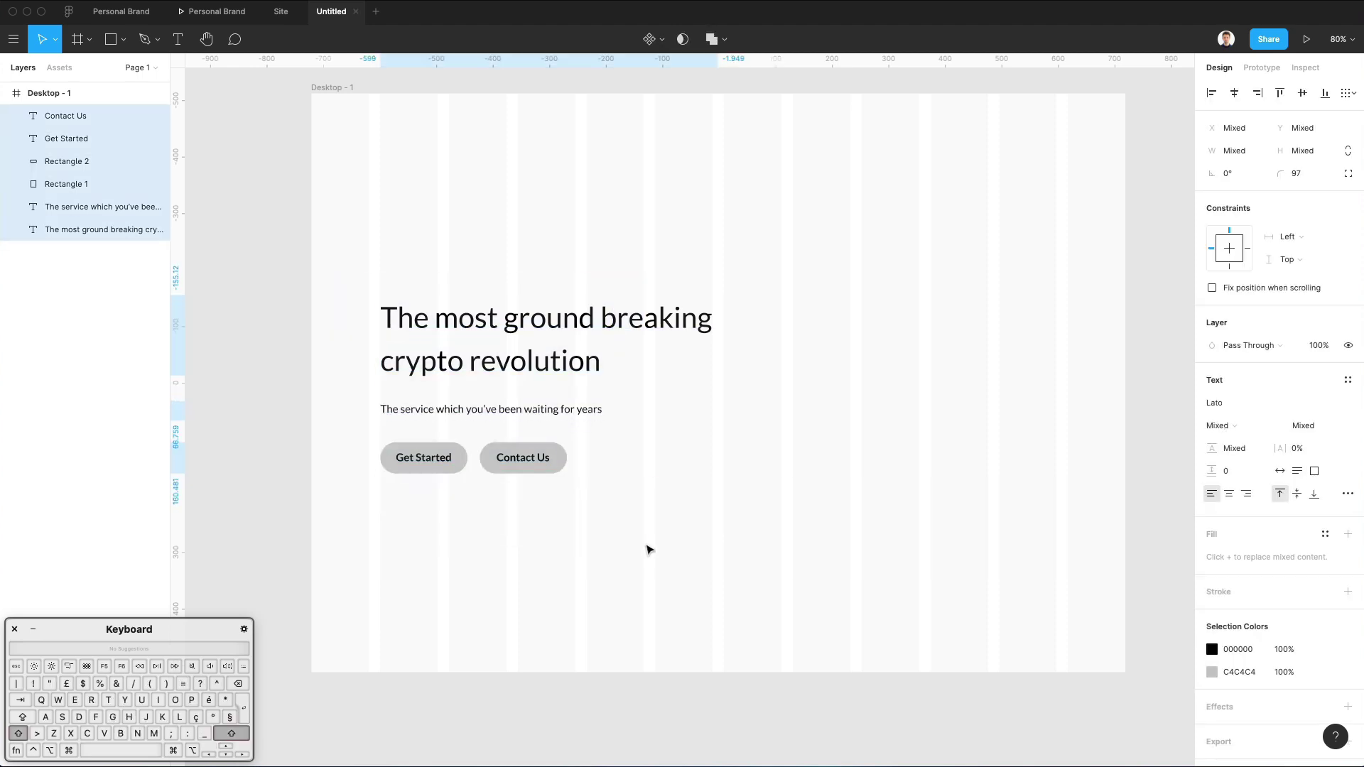
pyautogui.click(654, 549)
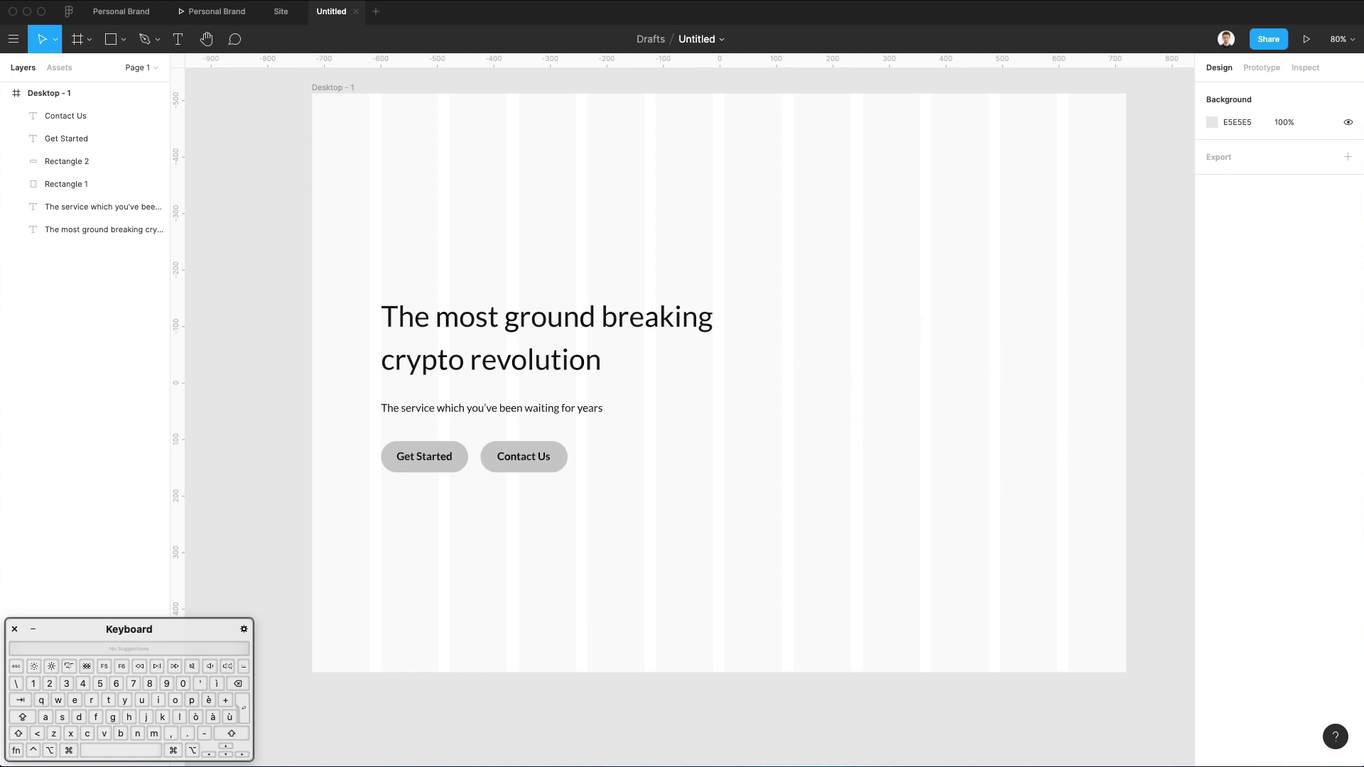
pyautogui.click(92, 670)
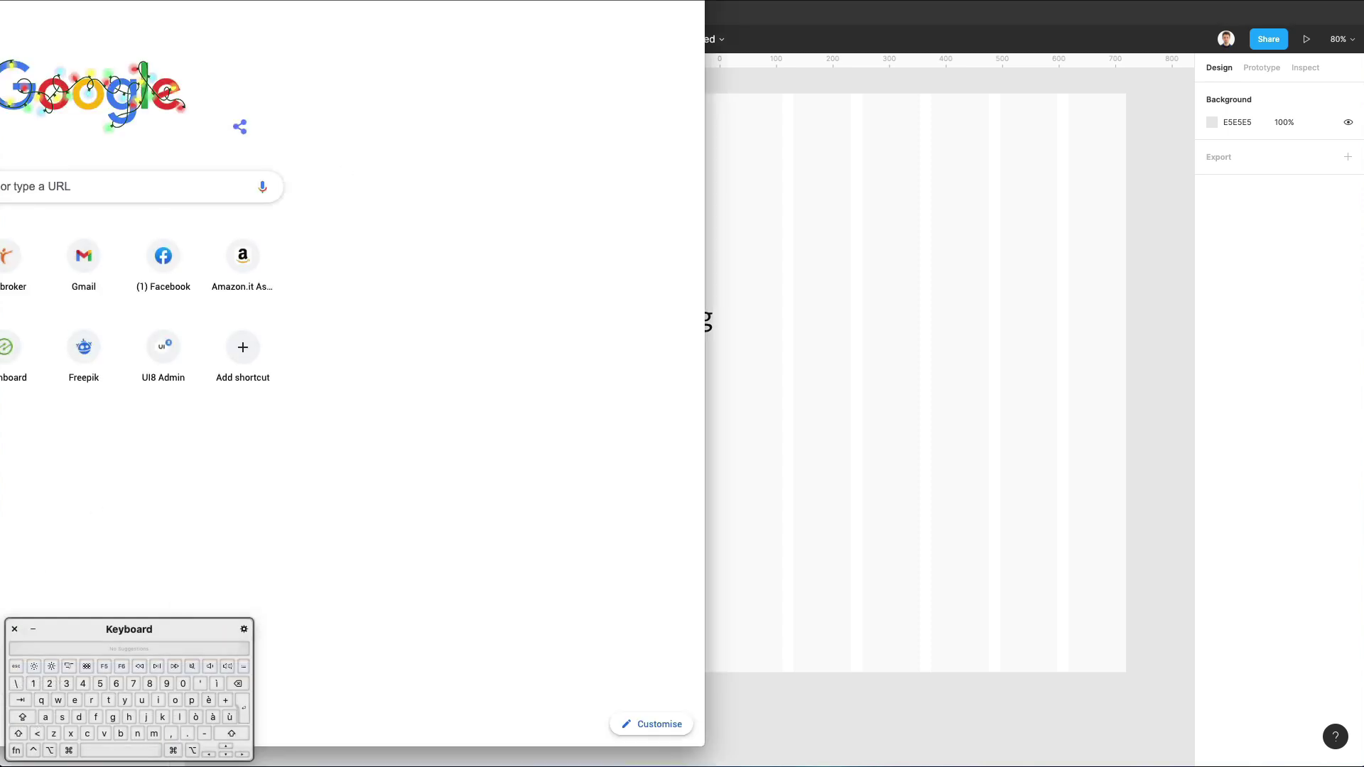
# Close Chrome, search 'drawkit' in a new Safari window, and open the drawkit.io result.
pyautogui.press('super+w')
pyautogui.rightClick(49, 765)
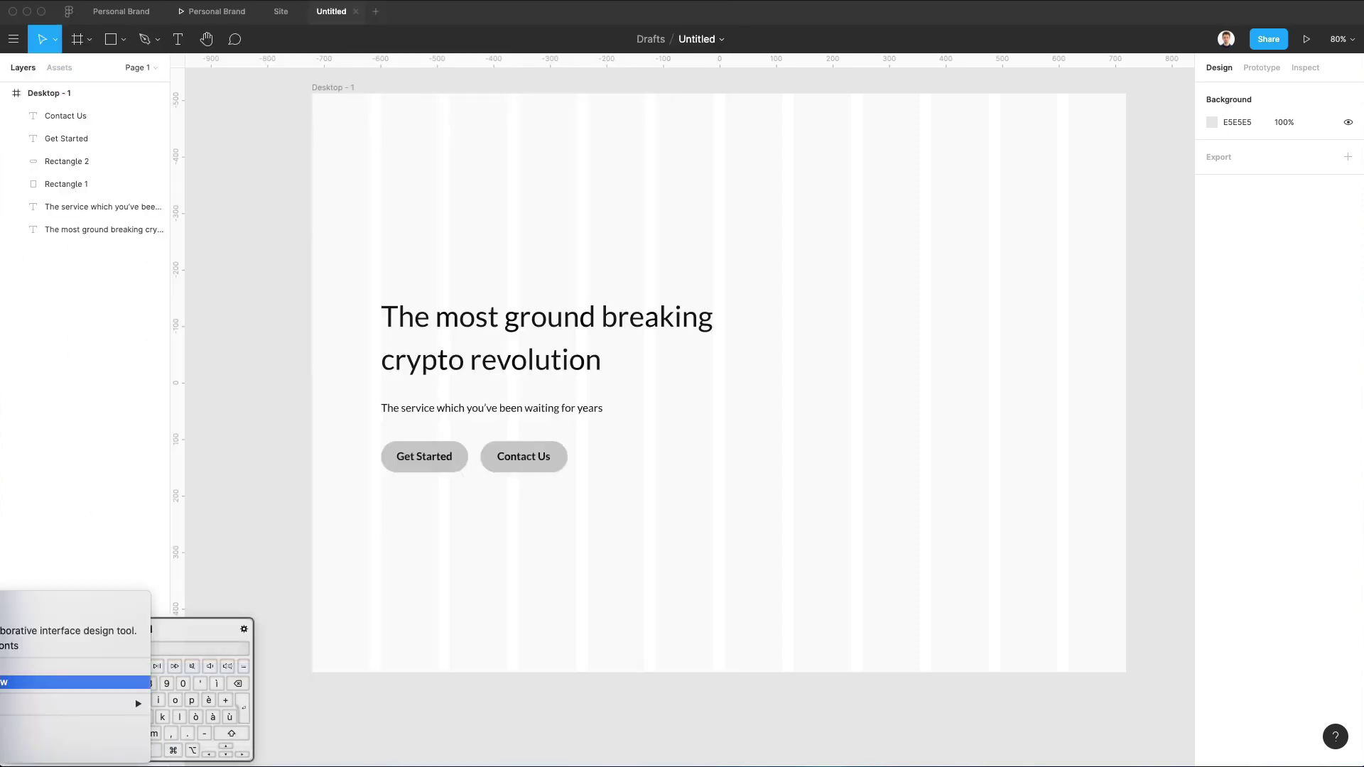
pyautogui.click(78, 669)
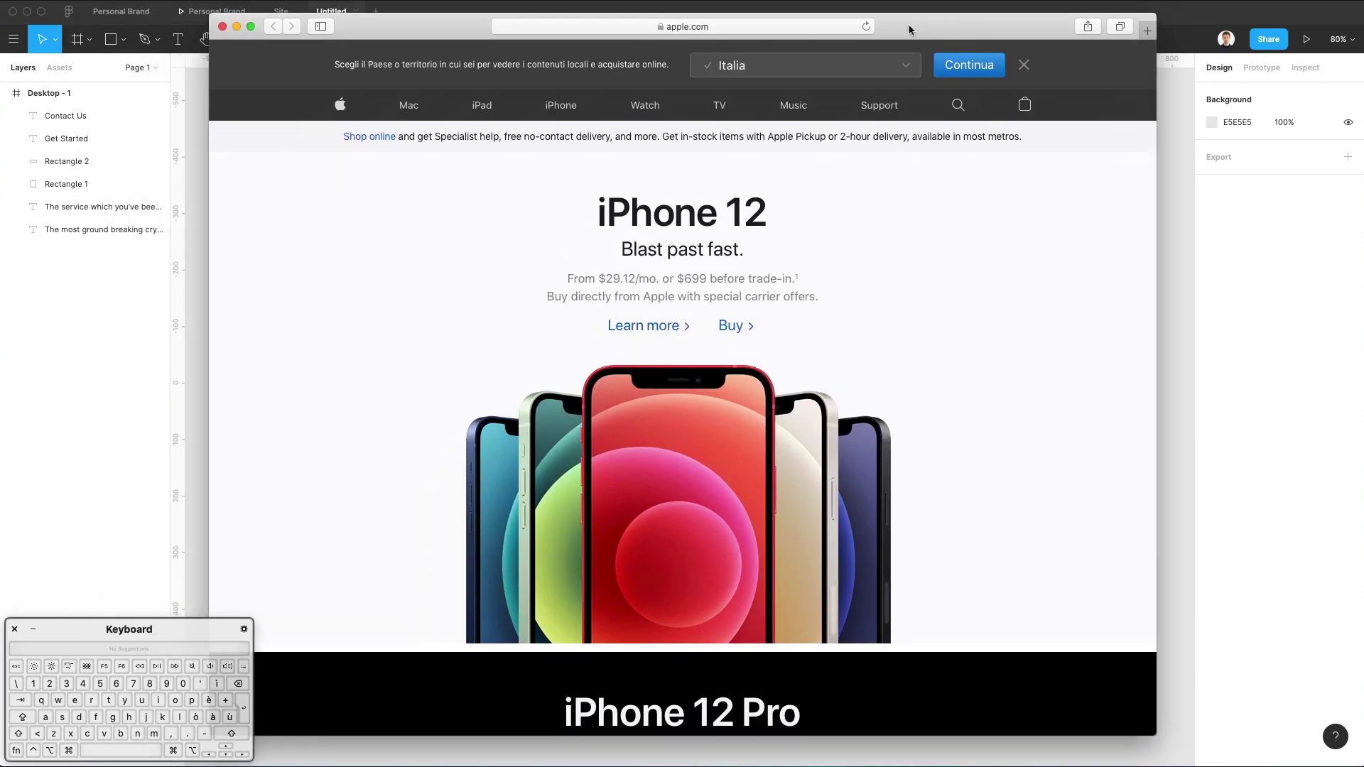
pyautogui.click(839, 29)
pyautogui.write('d')
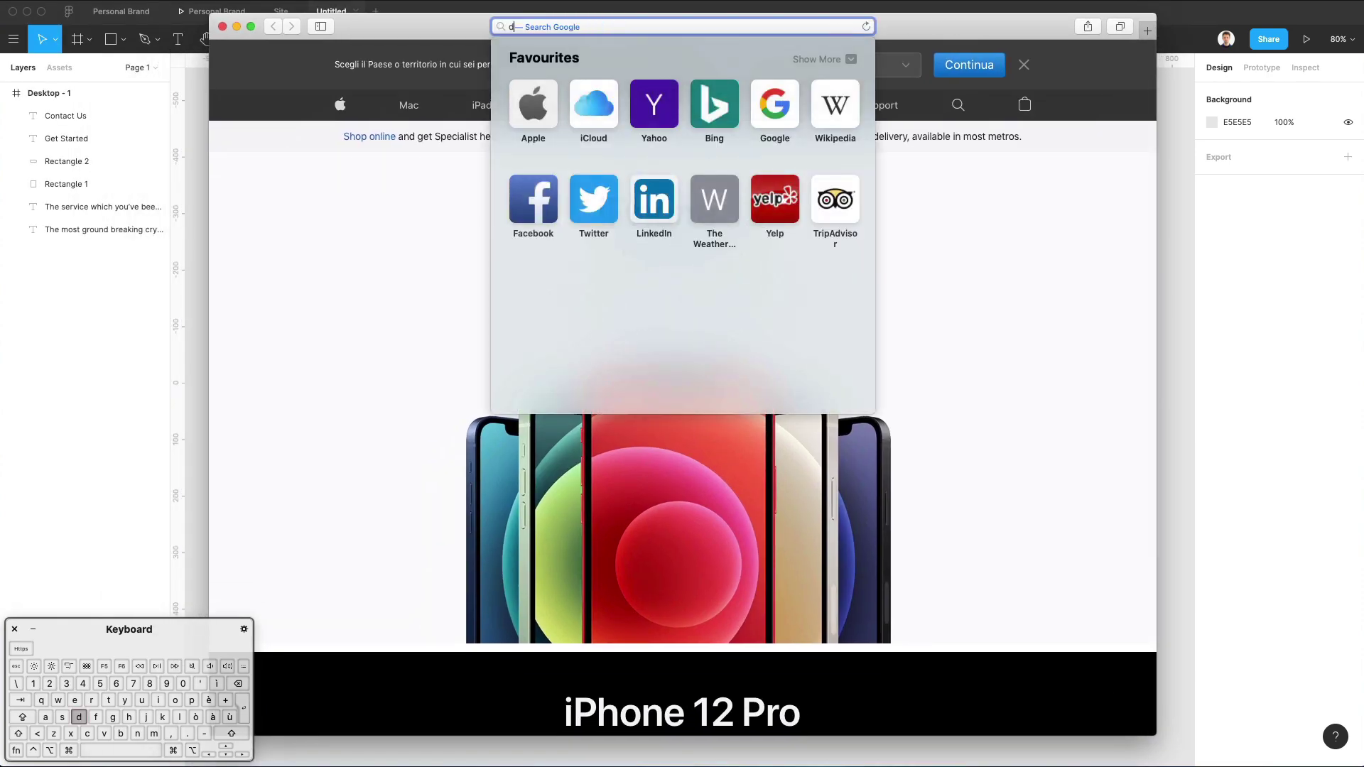
pyautogui.write('rawkit')
pyautogui.press('Return')
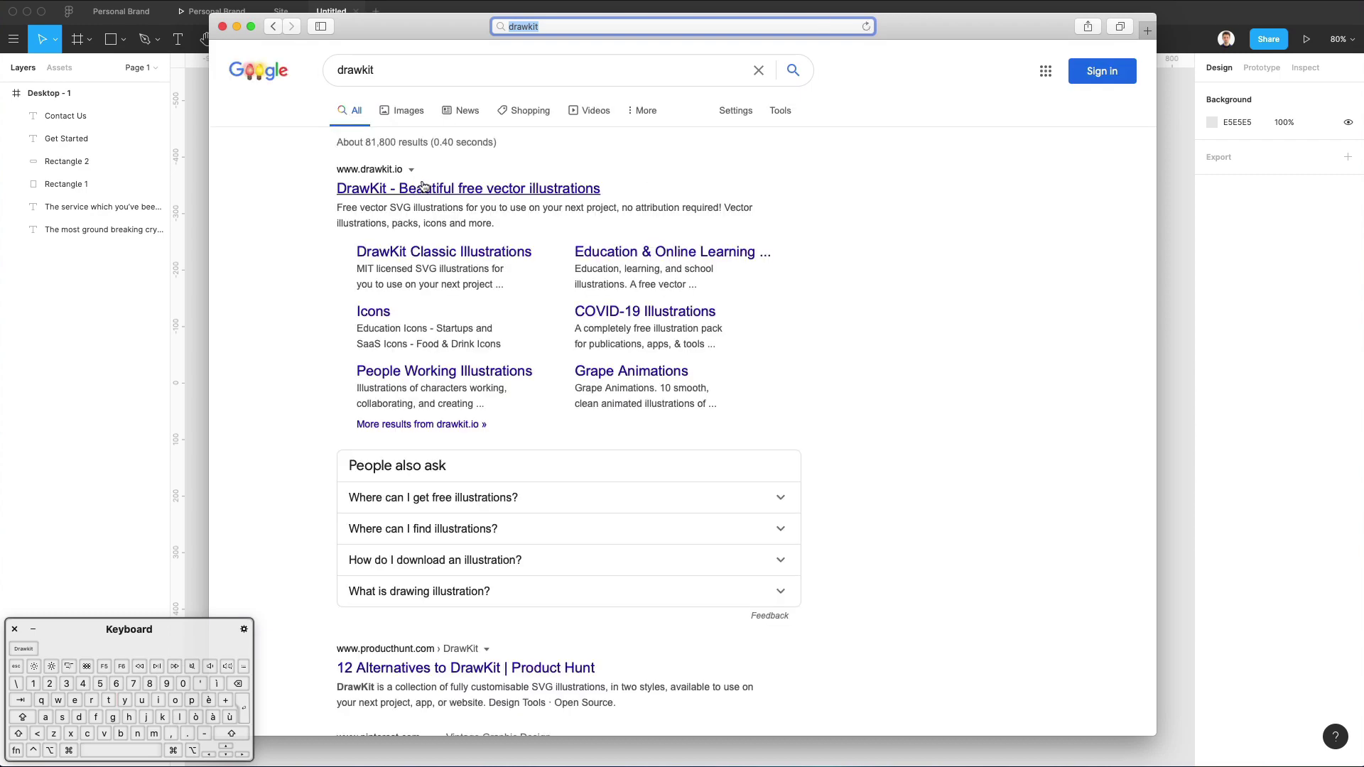
pyautogui.click(423, 188)
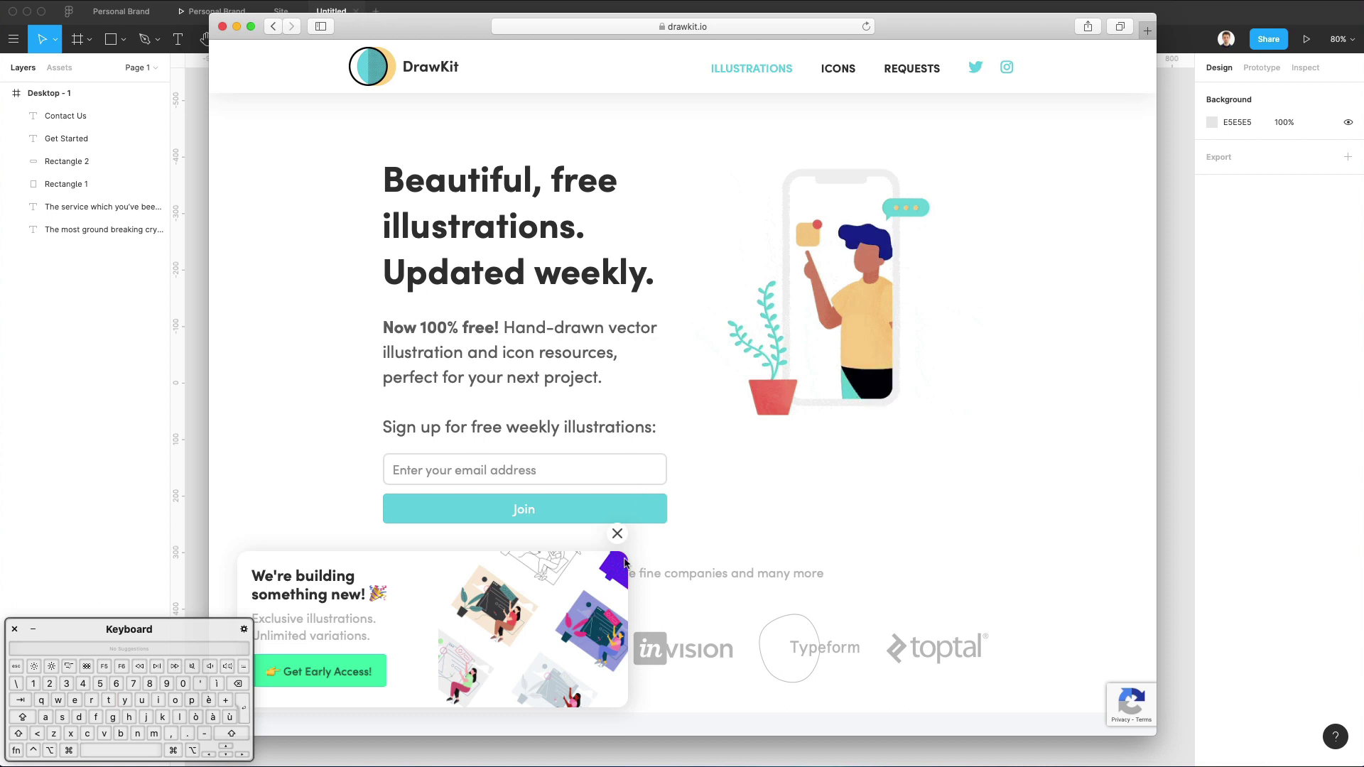
# Close DrawKit's 'We're building something new!' popup and browse down to the COVID-19, Watermelon and Grape Animations packs.
pyautogui.click(617, 533)
pyautogui.scroll(-10, 785, 163)
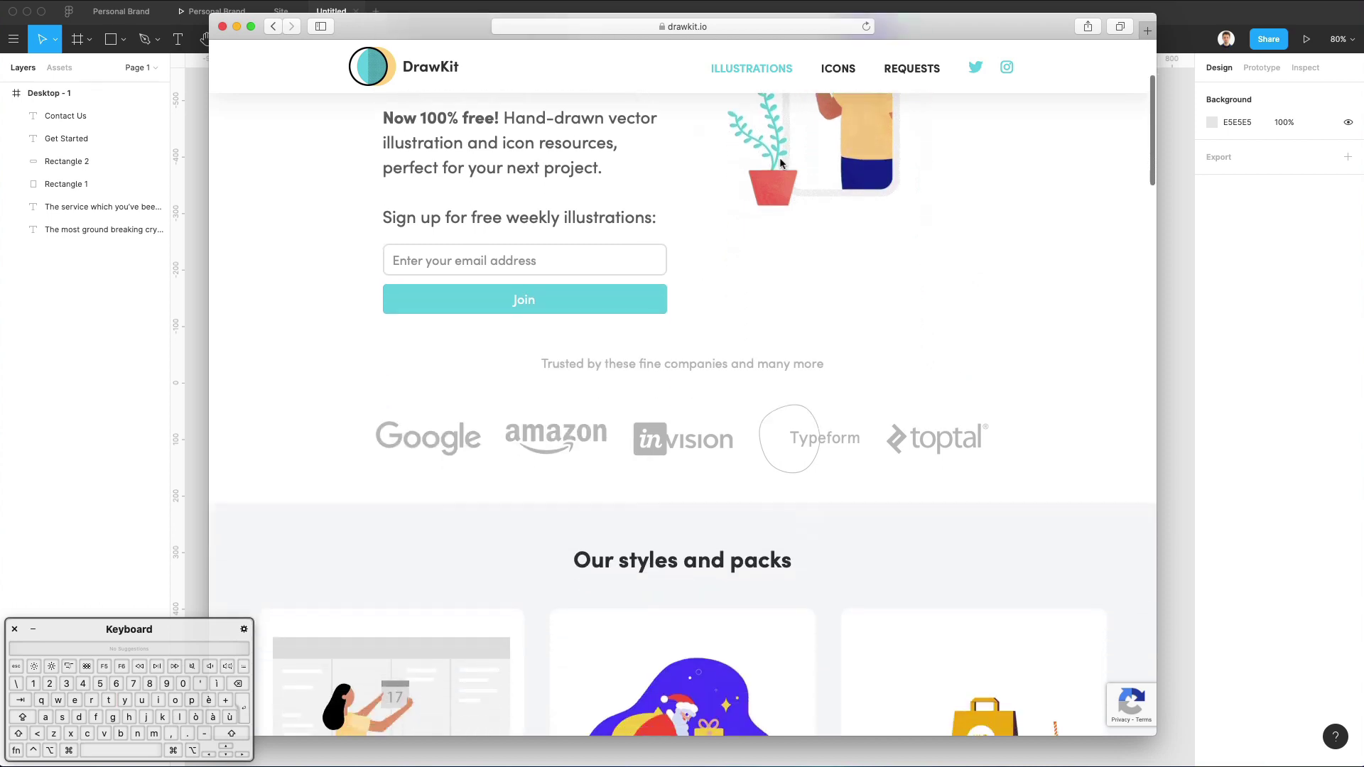
pyautogui.scroll(-13, 789, 165)
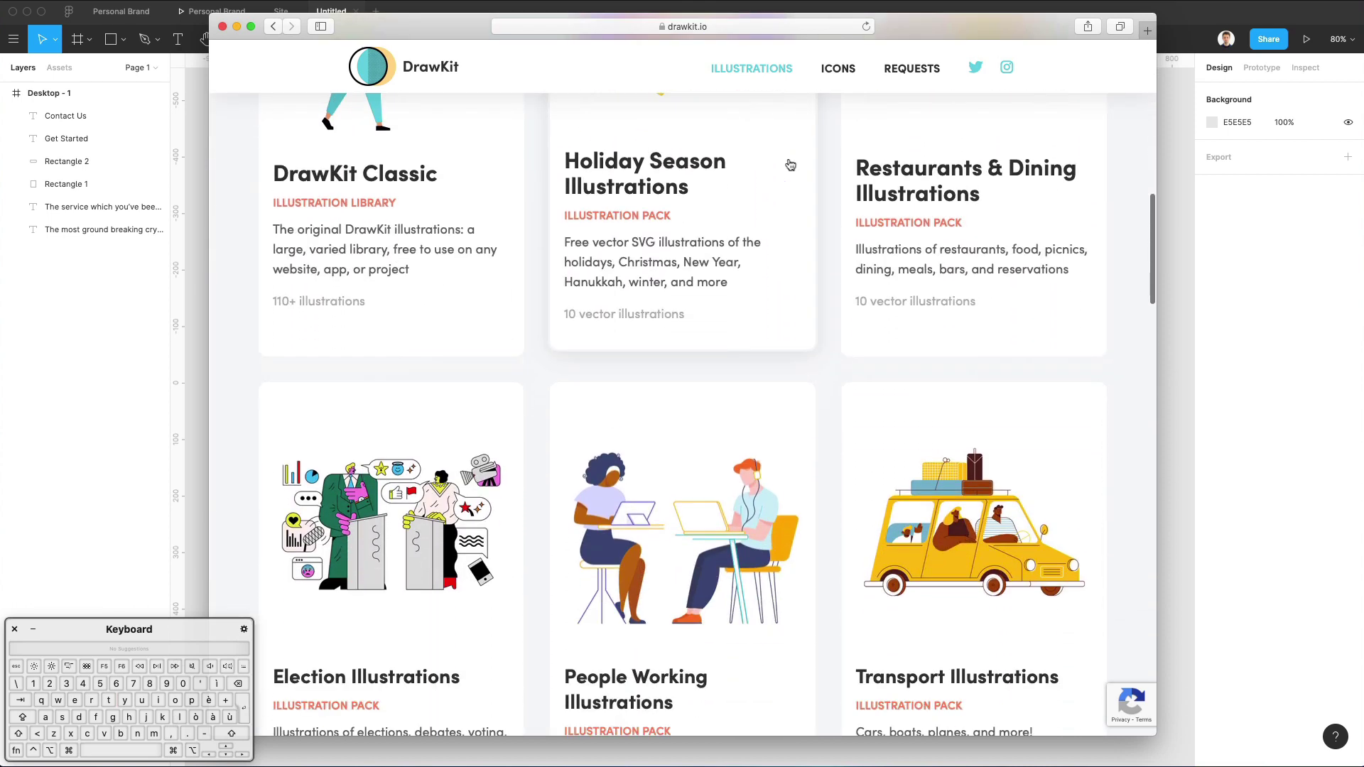
pyautogui.scroll(-12, 790, 165)
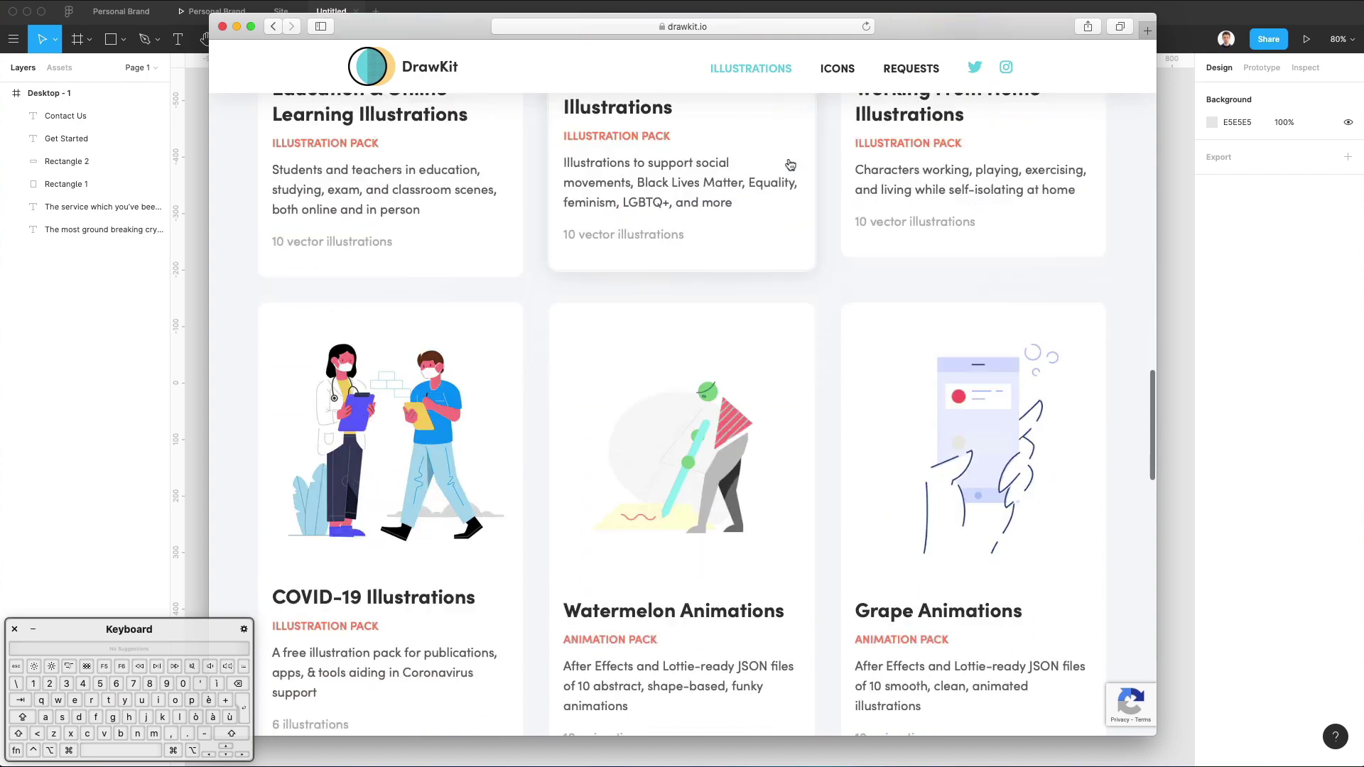
pyautogui.scroll(1, 790, 165)
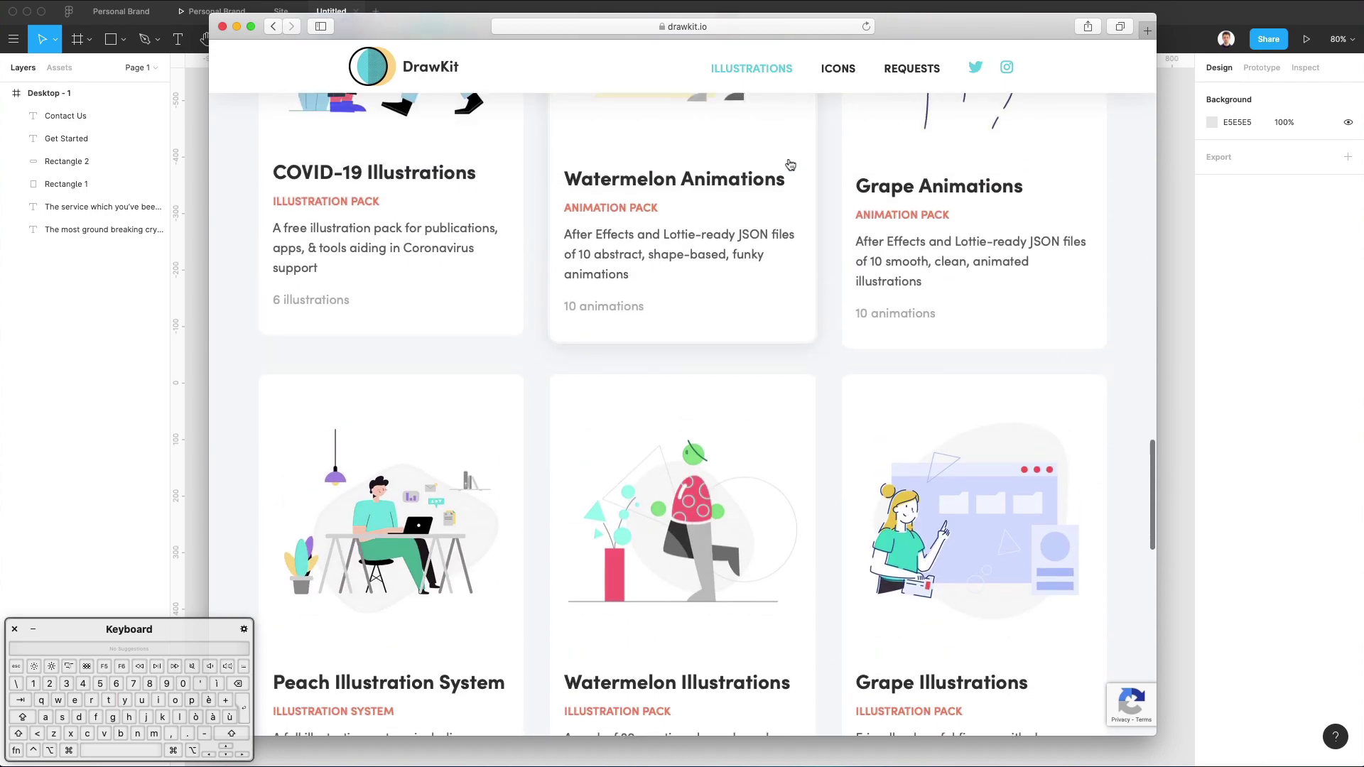
pyautogui.scroll(-3, 790, 167)
pyautogui.scroll(-13, 824, 270)
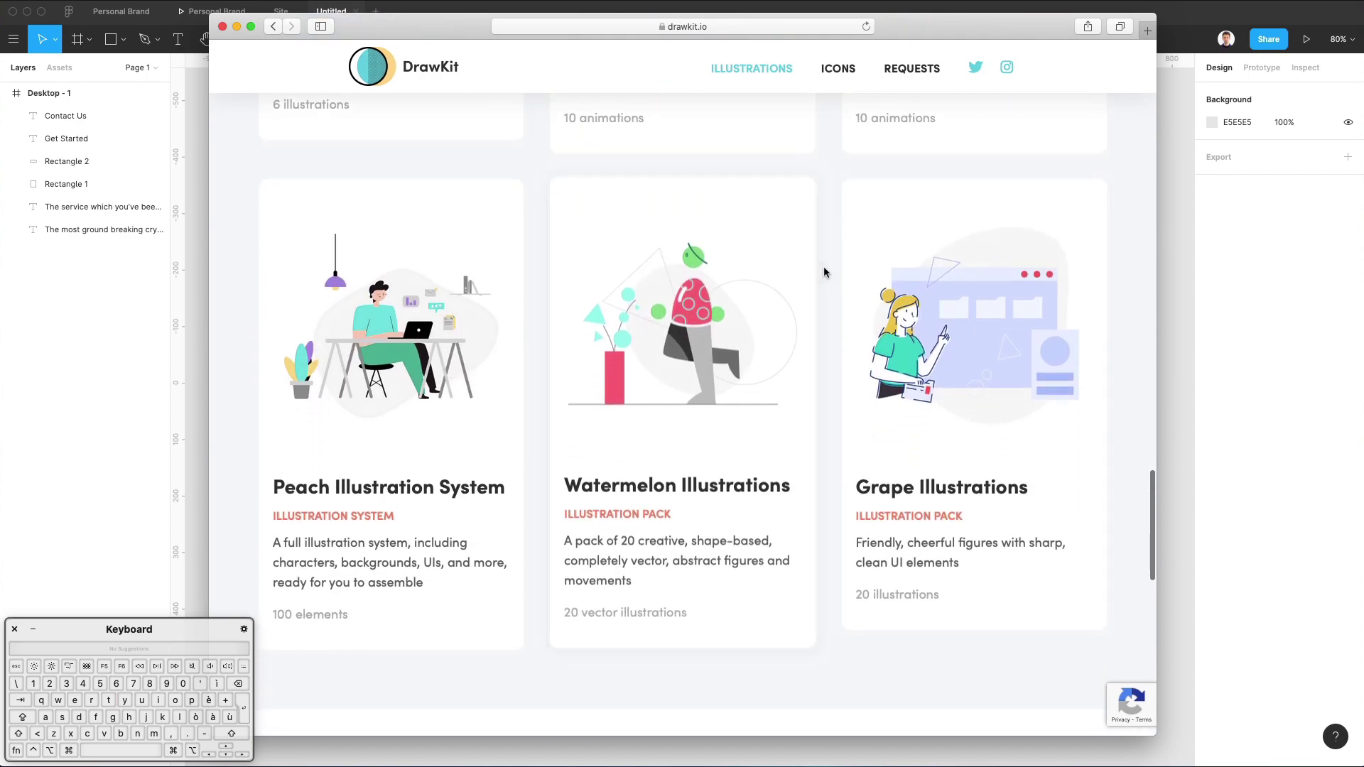
pyautogui.scroll(15, 824, 272)
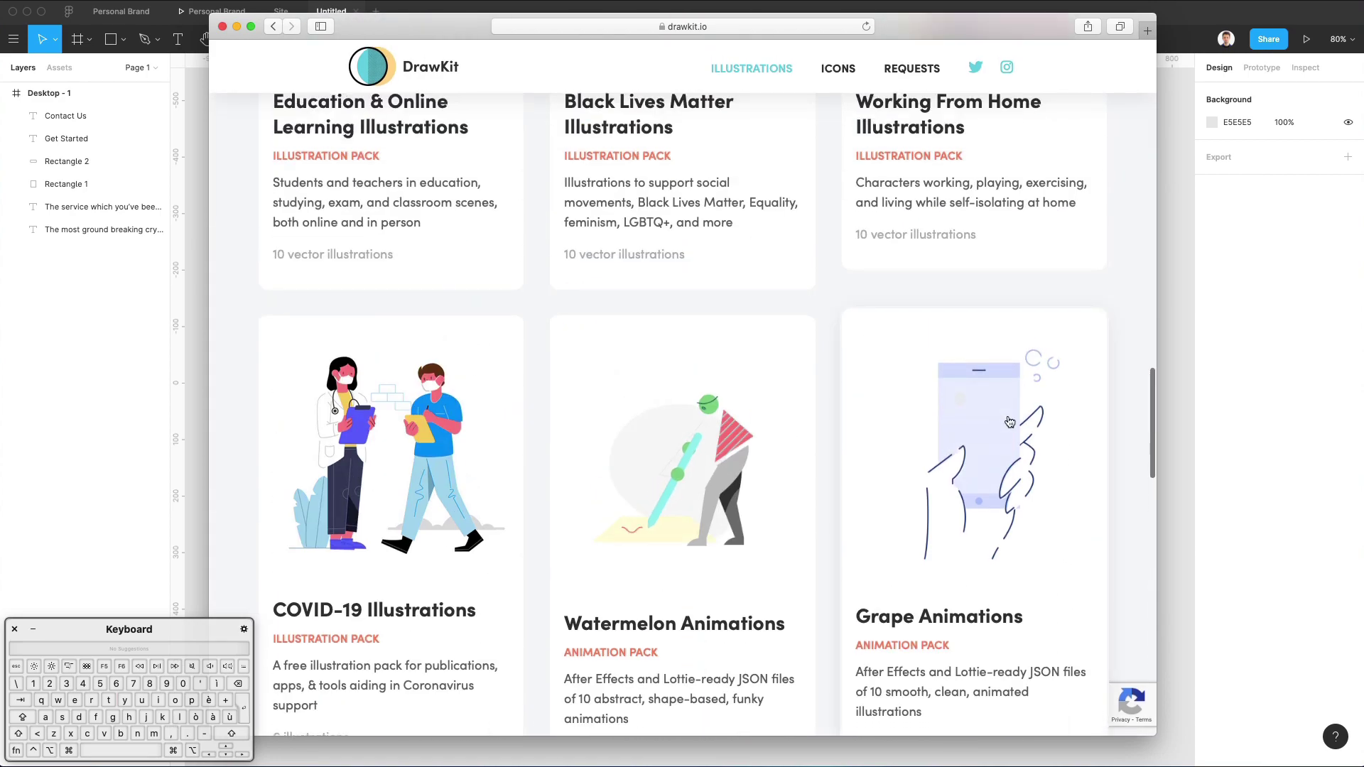
# Open the Grape Animations pack and start its free download, showing the $0+ Animation Pack - Grape checkout.
pyautogui.click(1002, 426)
pyautogui.scroll(-6, 817, 306)
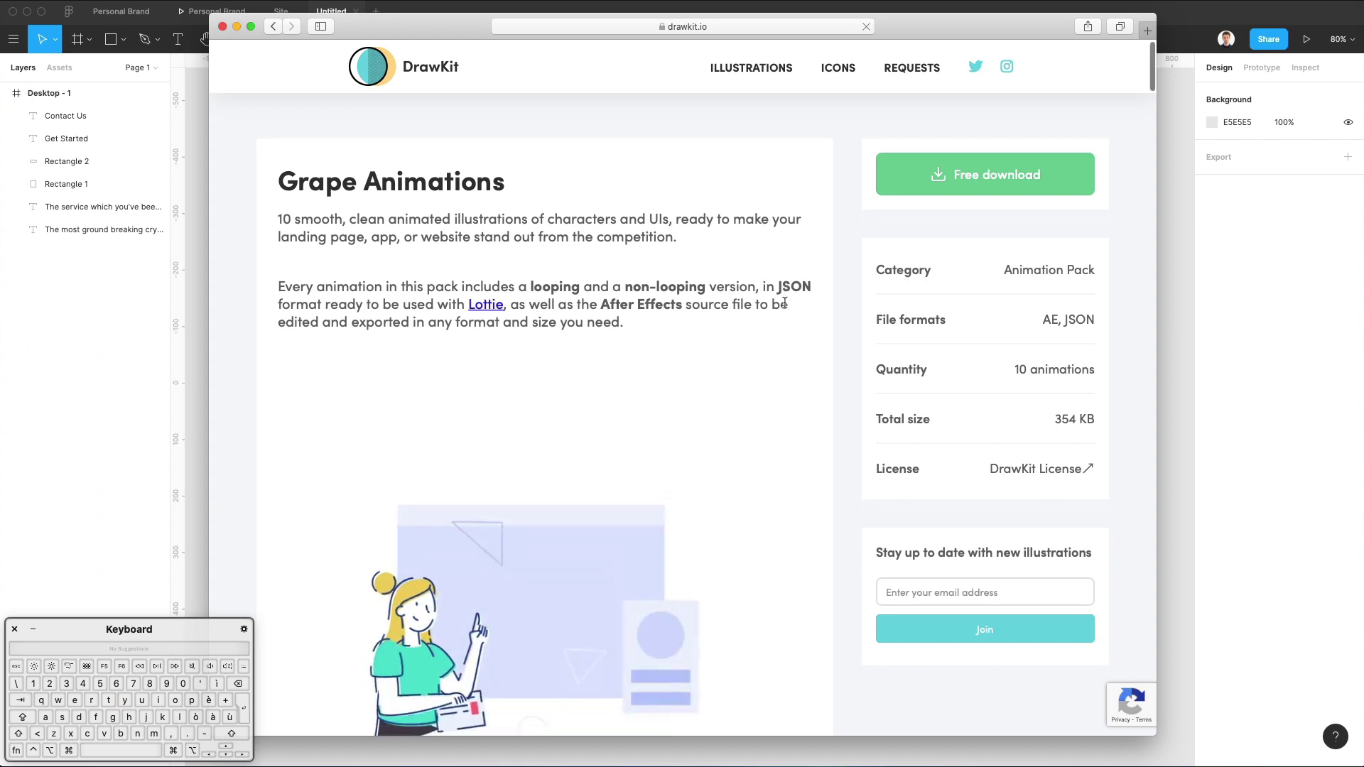
pyautogui.scroll(-16, 818, 307)
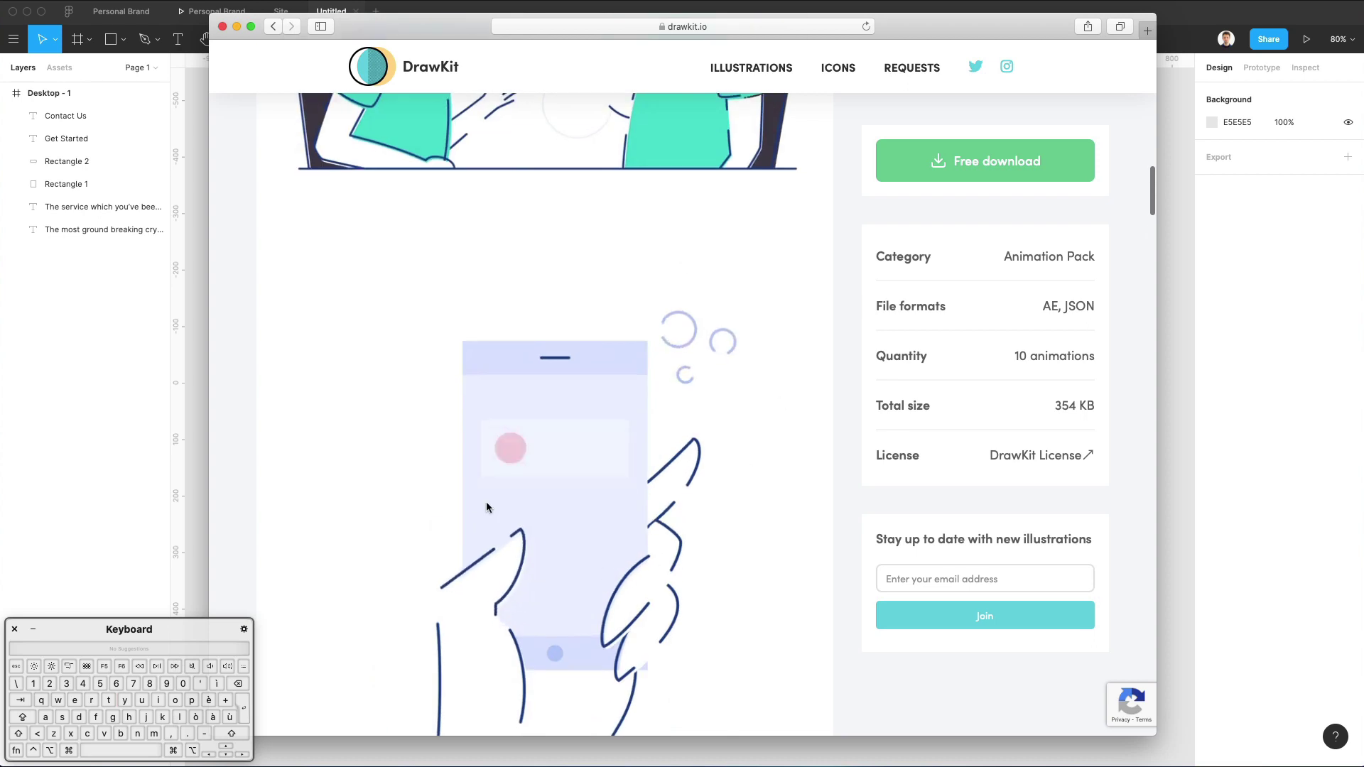
pyautogui.scroll(-1, 519, 490)
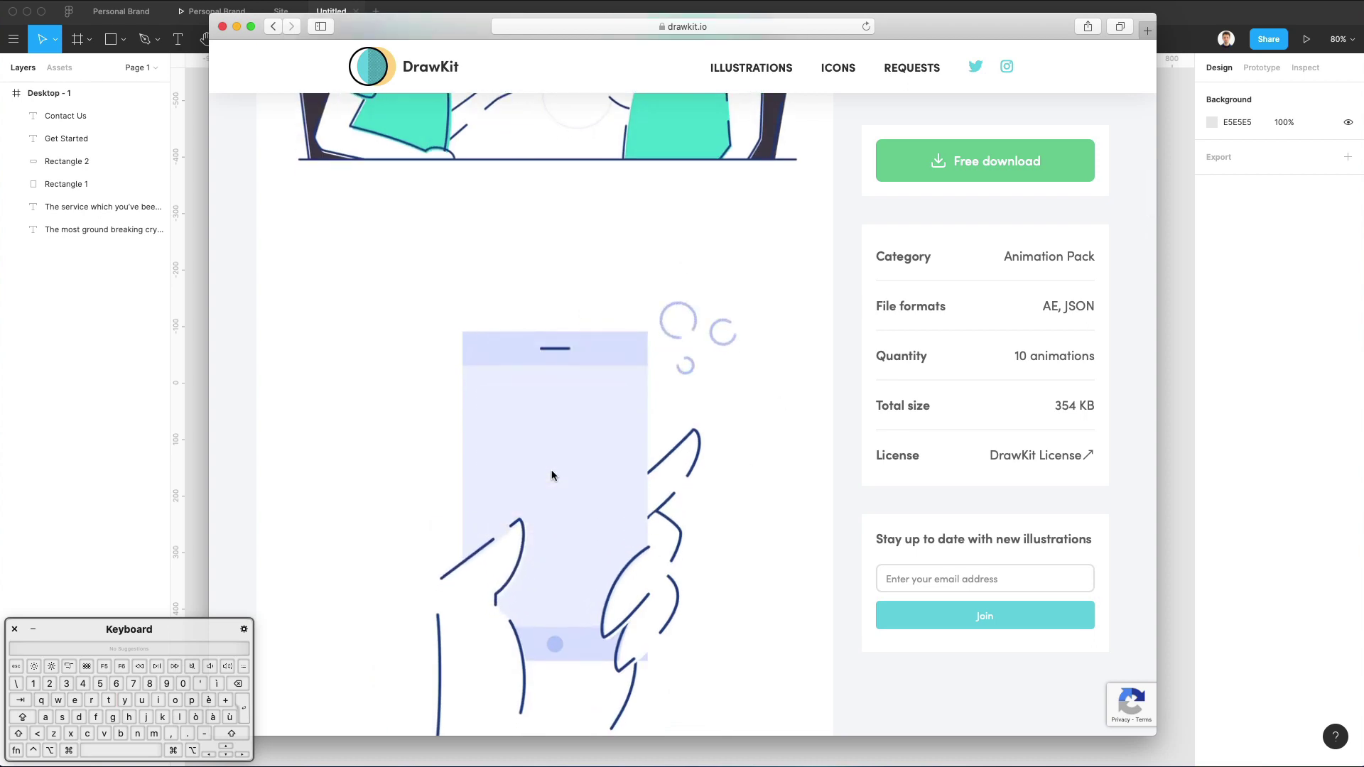
pyautogui.click(998, 162)
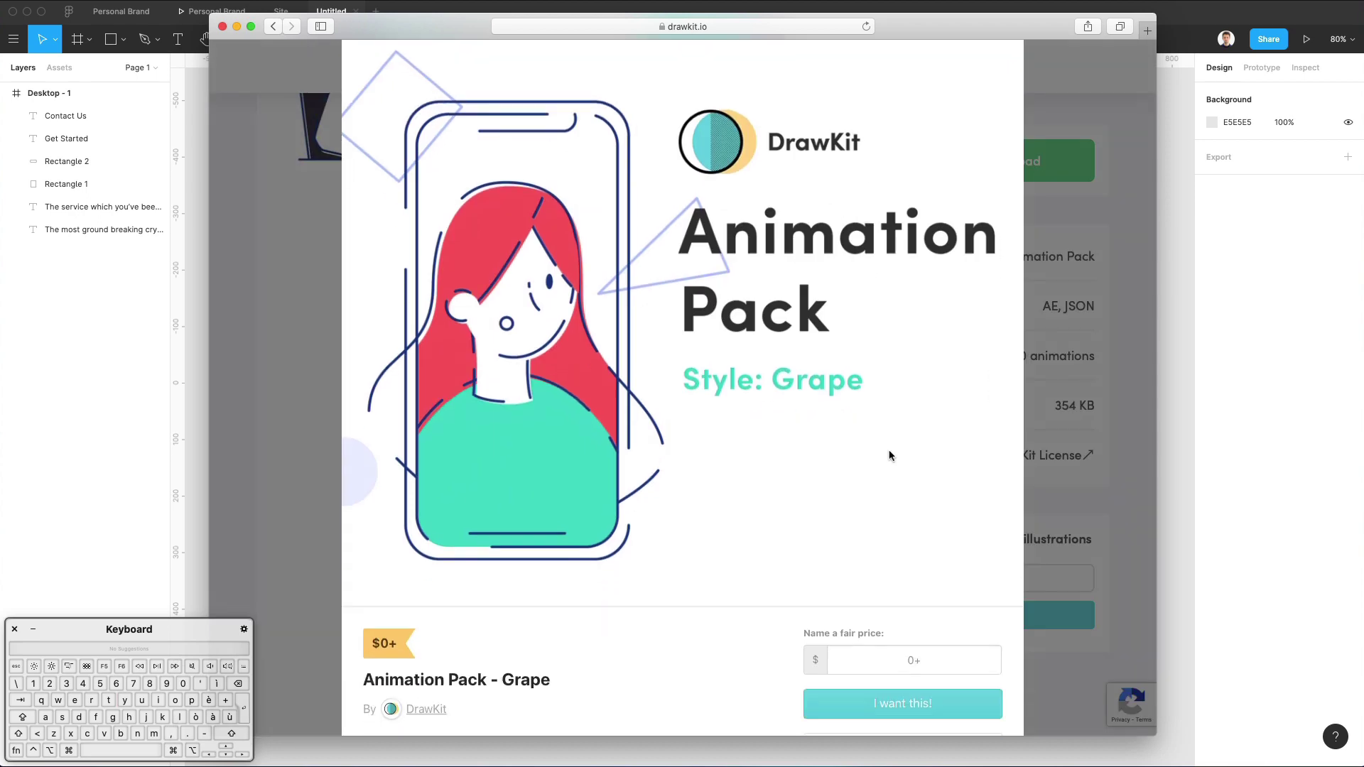
pyautogui.scroll(-7, 889, 456)
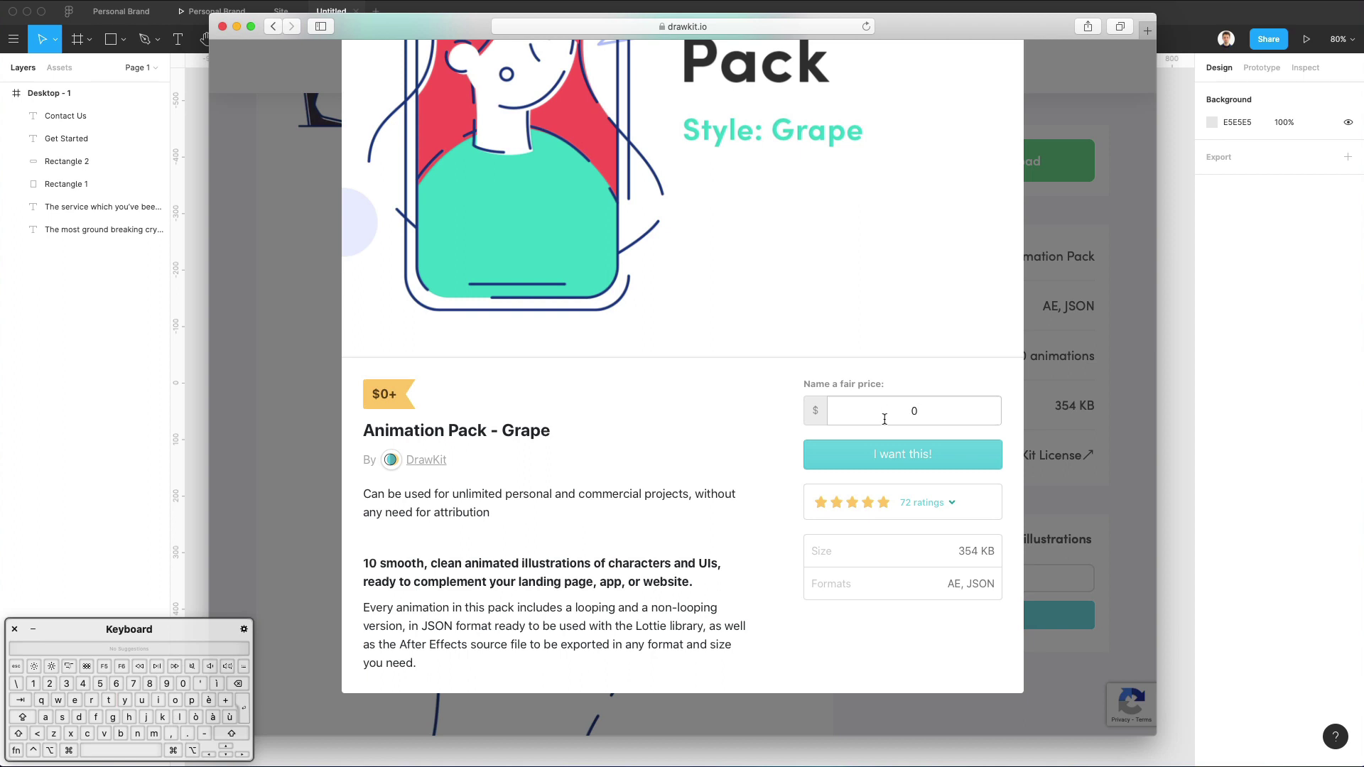
# Complete the $0 checkout for Animation Pack - Grape using the buyer's e-mail address.
pyautogui.click(903, 456)
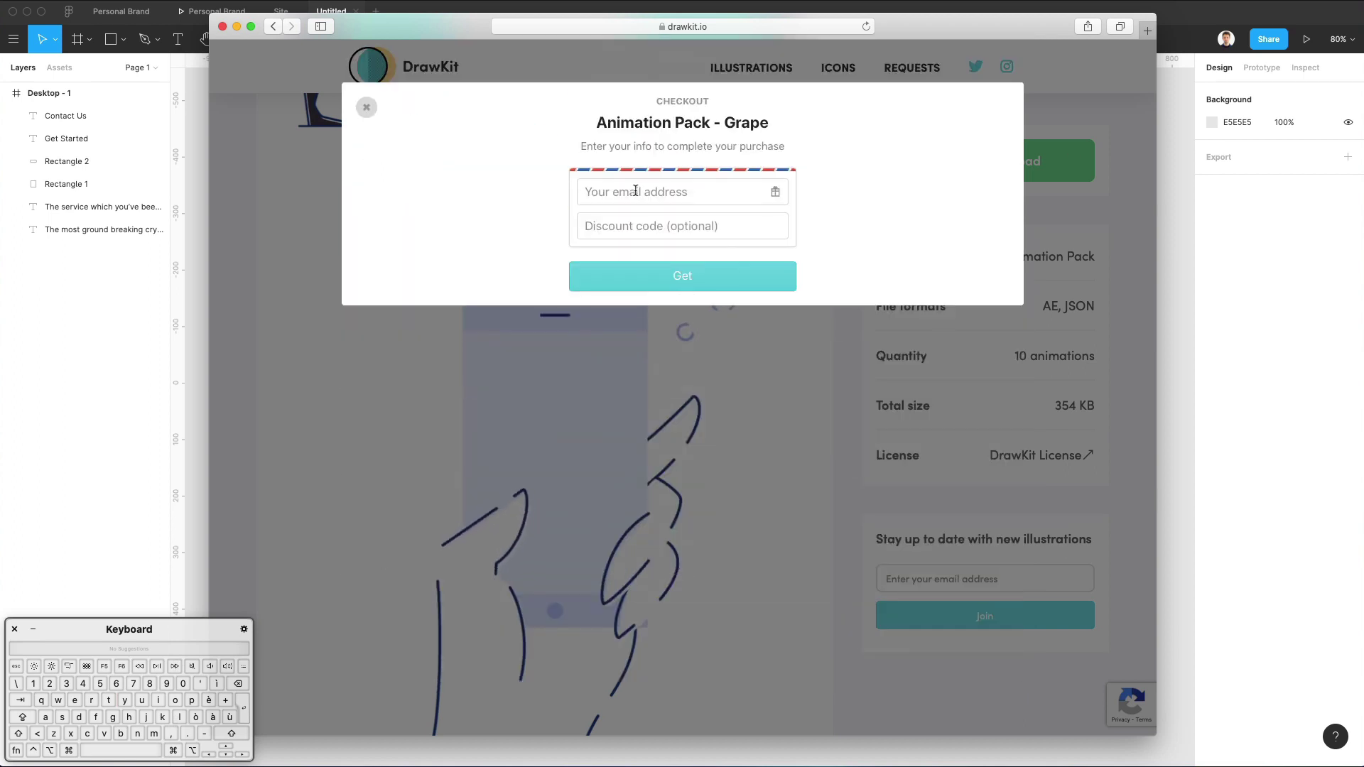
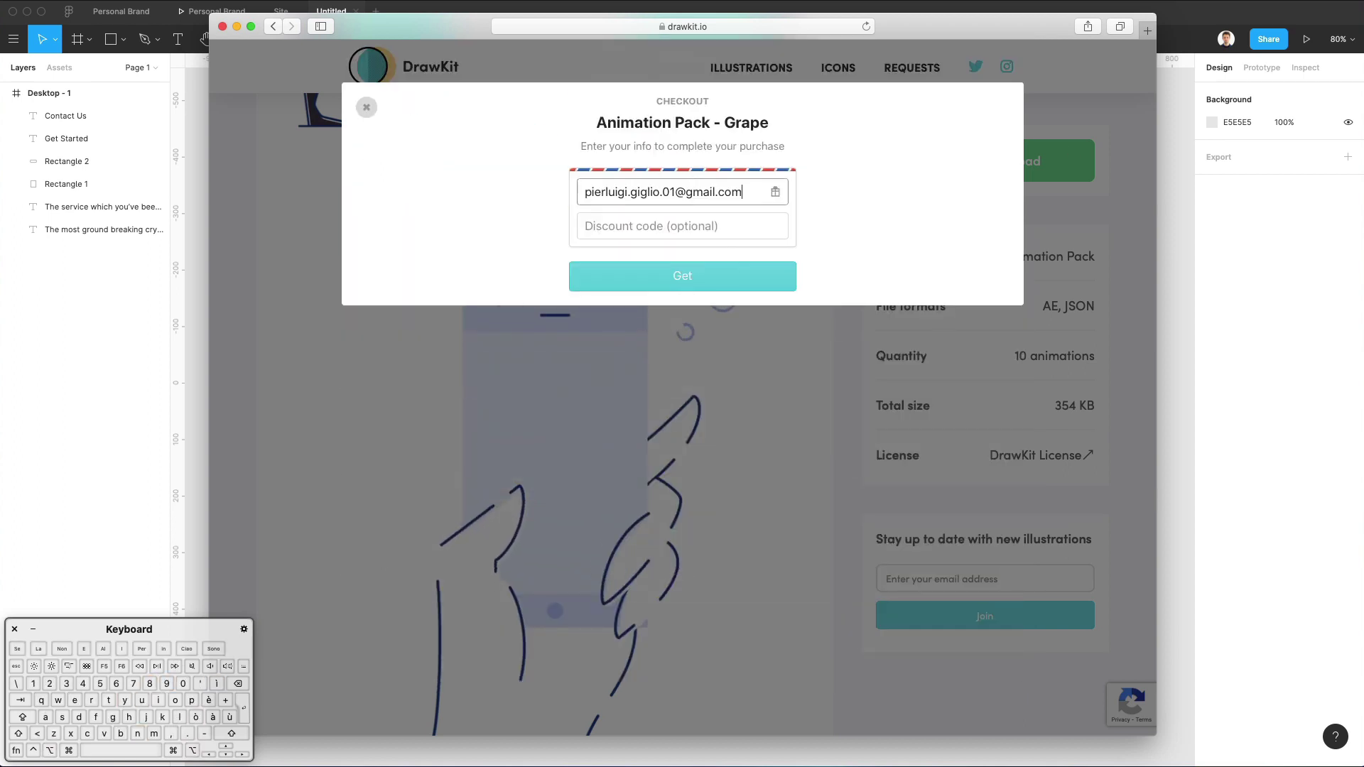
pyautogui.click(939, 139)
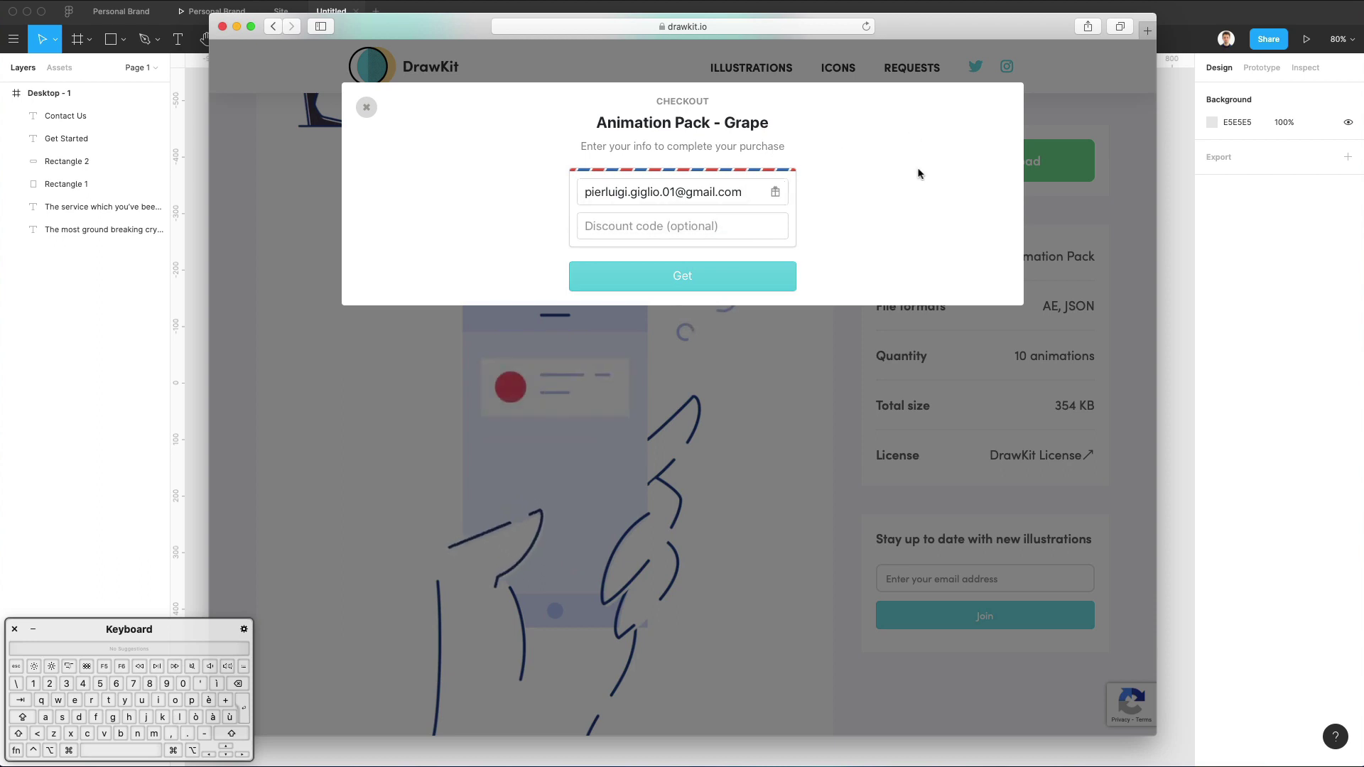
pyautogui.click(746, 276)
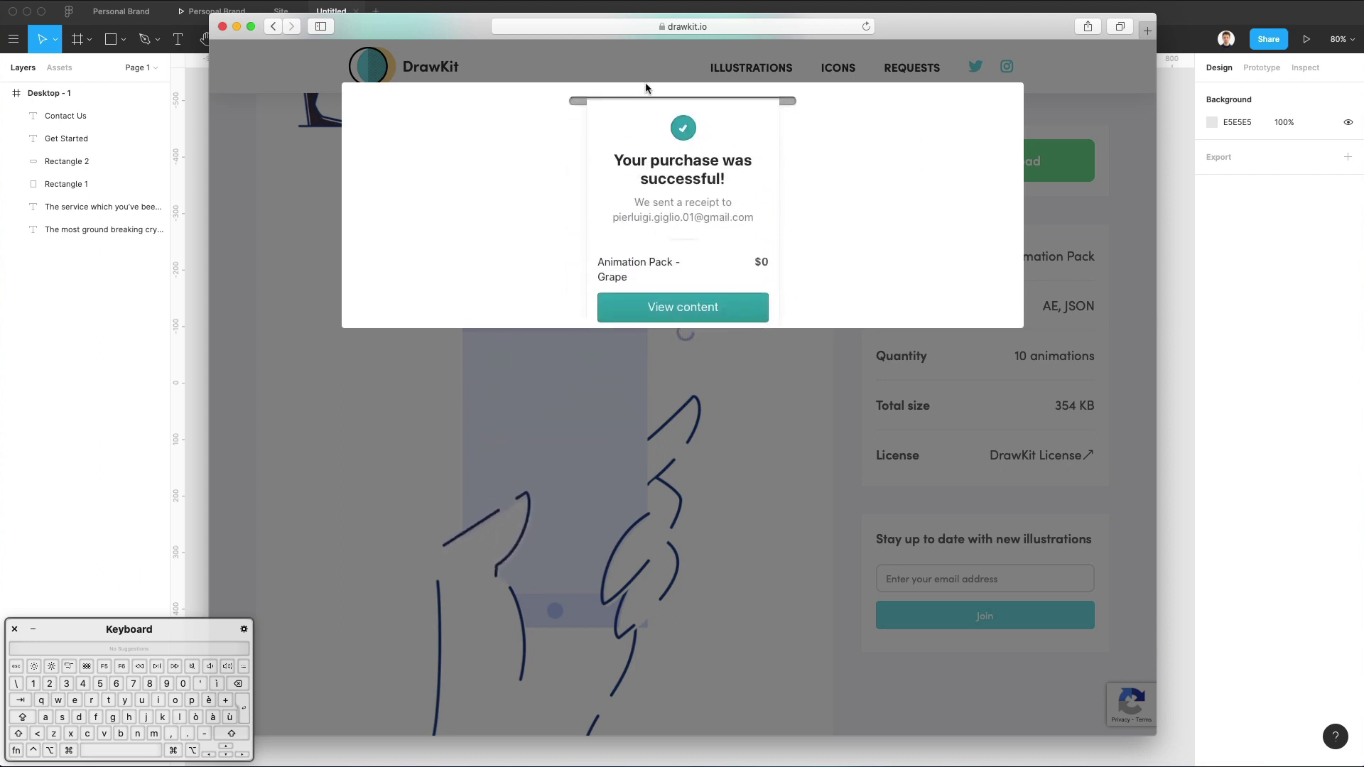
# Download the pack's 354.3 KB ZIP, allowing downloads from gumroad.com, then hide Safari.
pyautogui.click(682, 313)
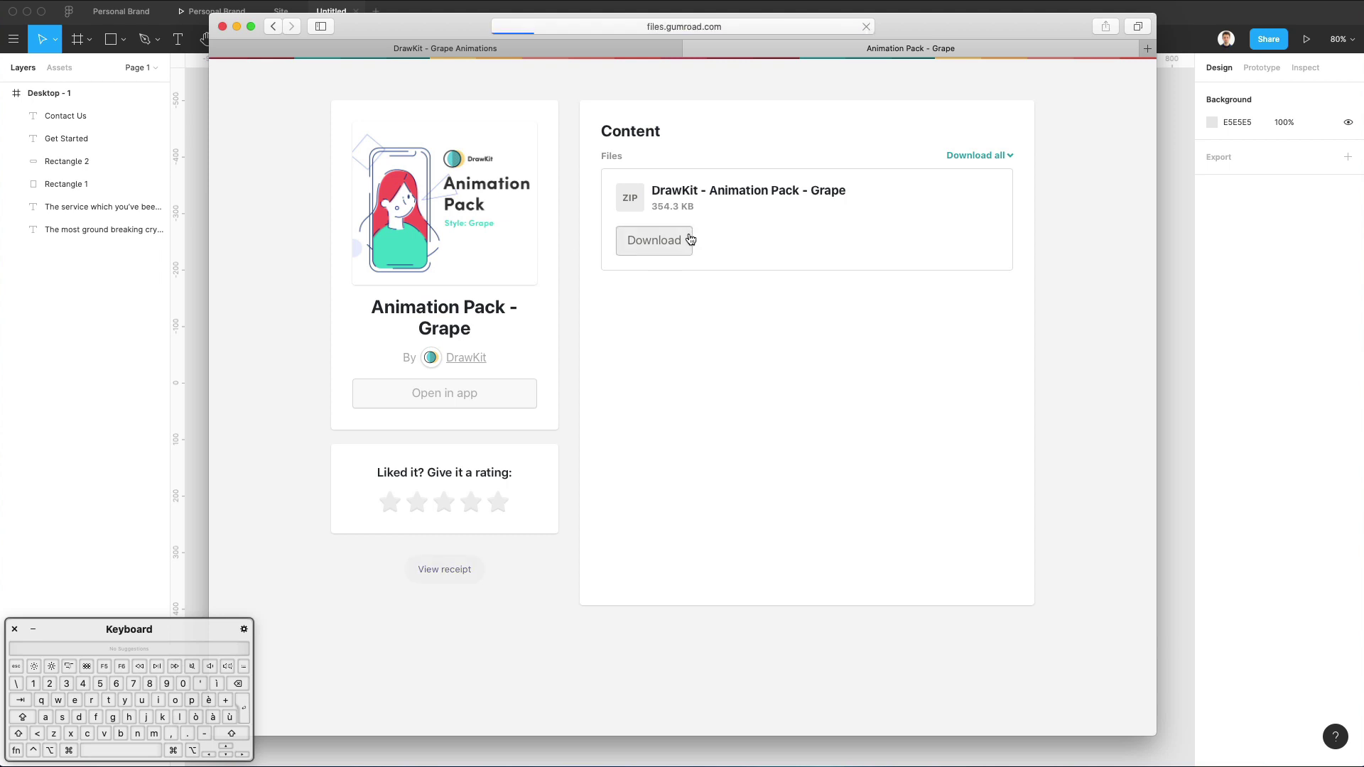
pyautogui.click(689, 239)
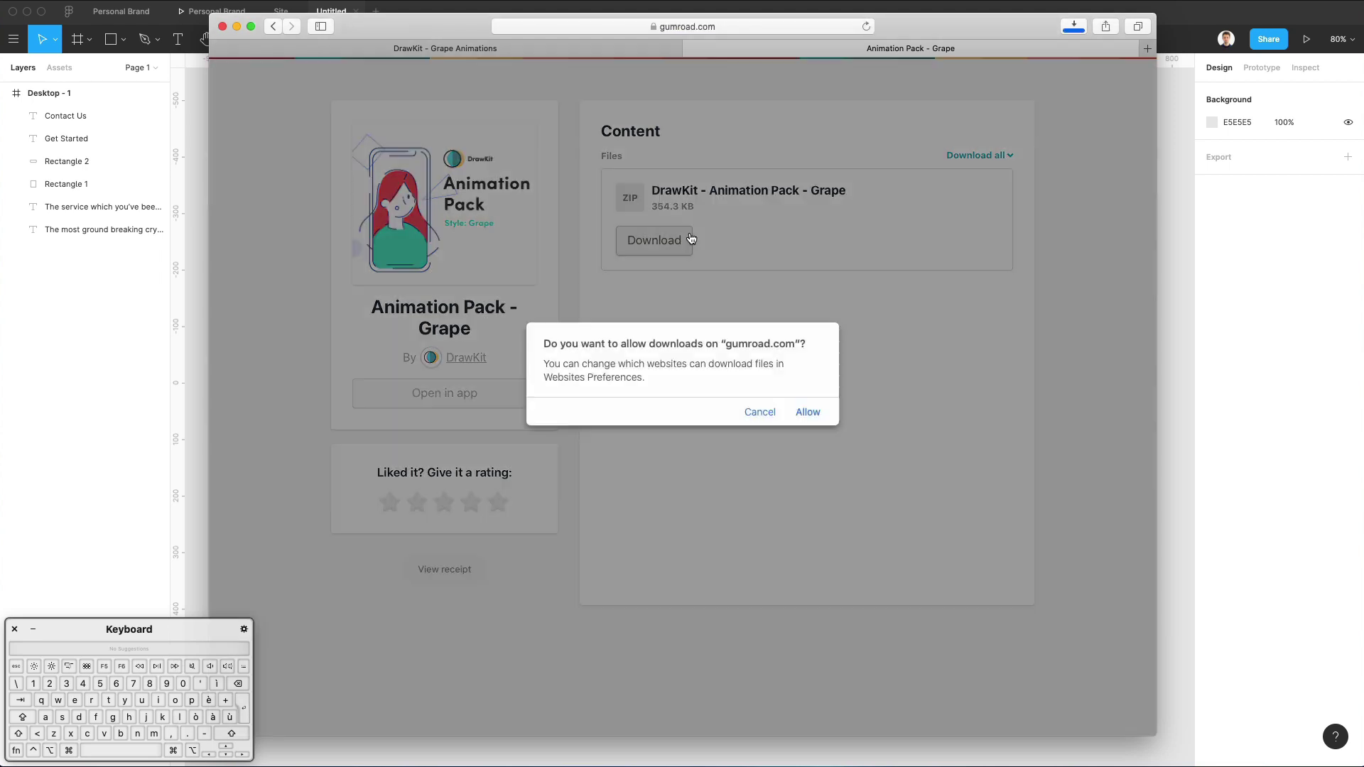
pyautogui.click(808, 413)
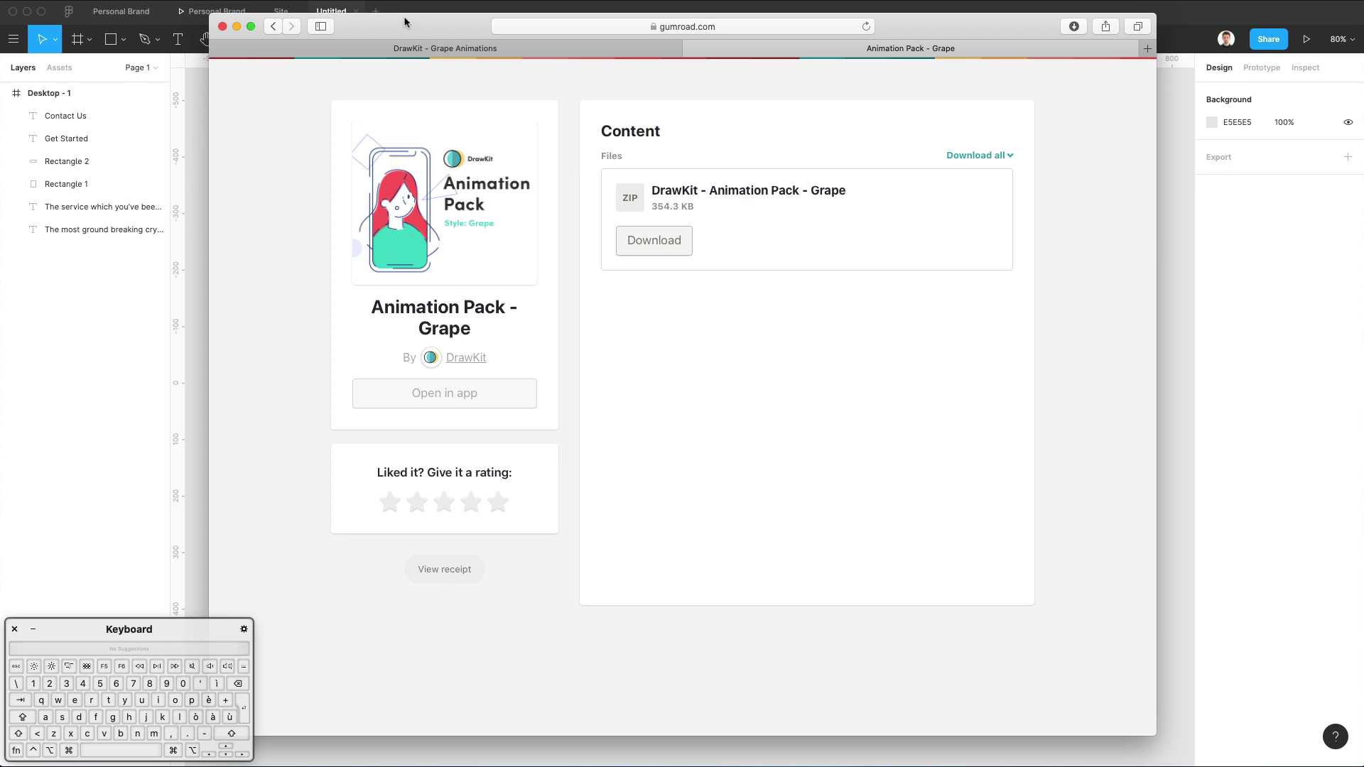
pyautogui.press('super+Tab')
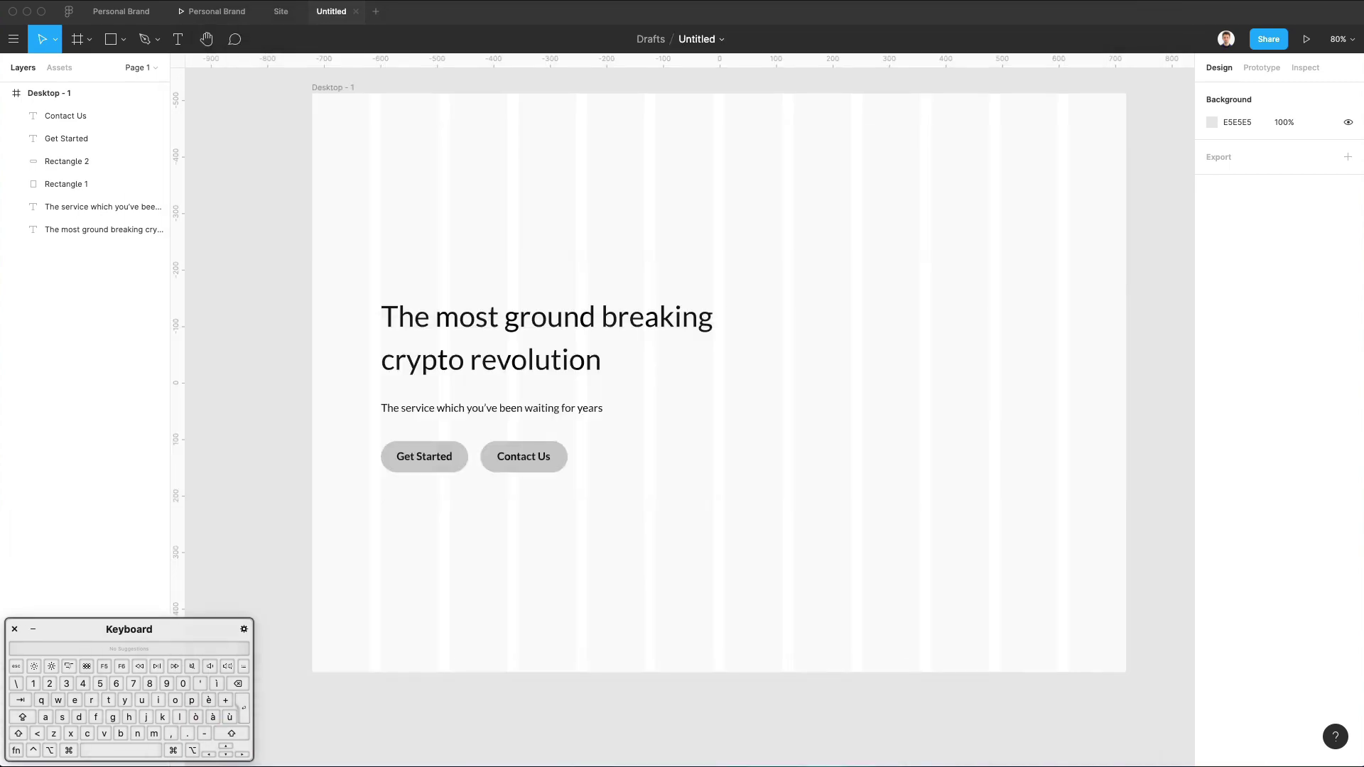
pyautogui.click(951, 764)
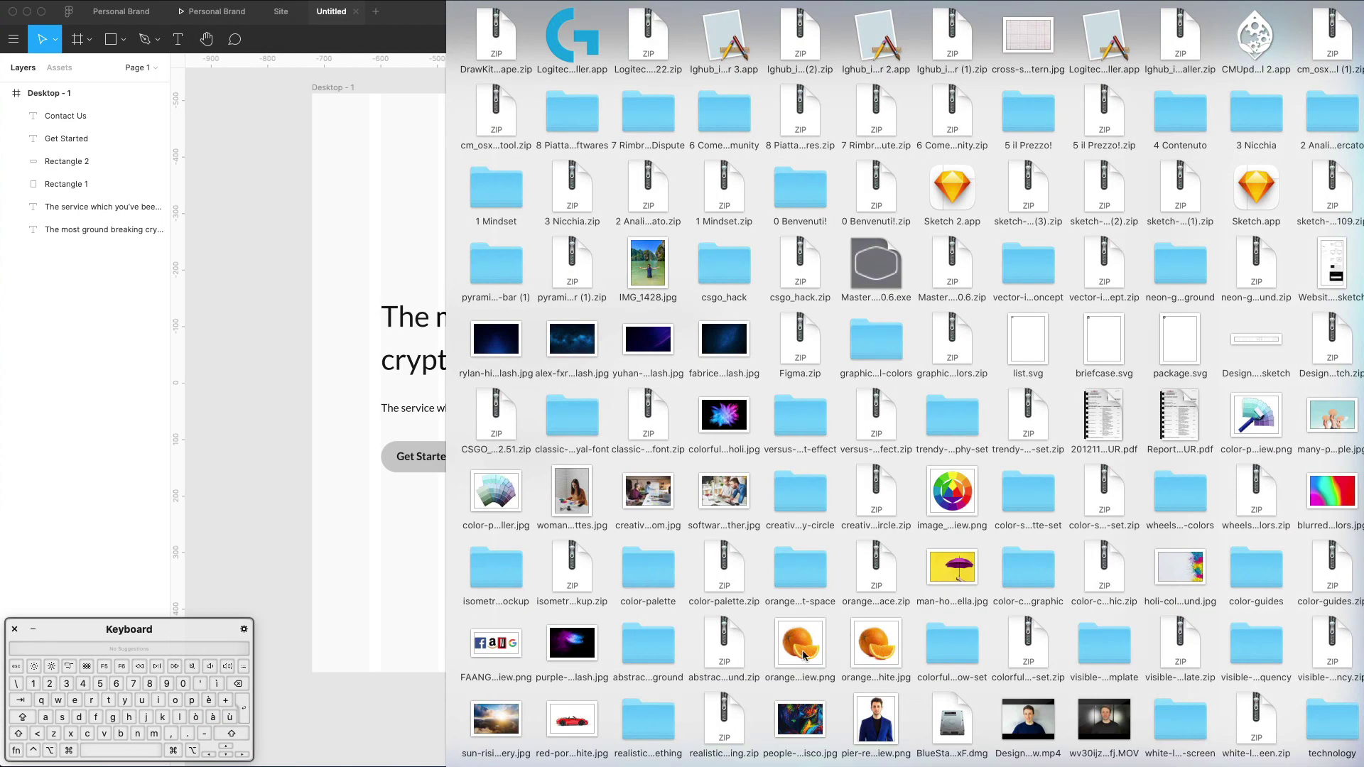
pyautogui.moveTo(496, 10); pyautogui.dragTo(7, 313)
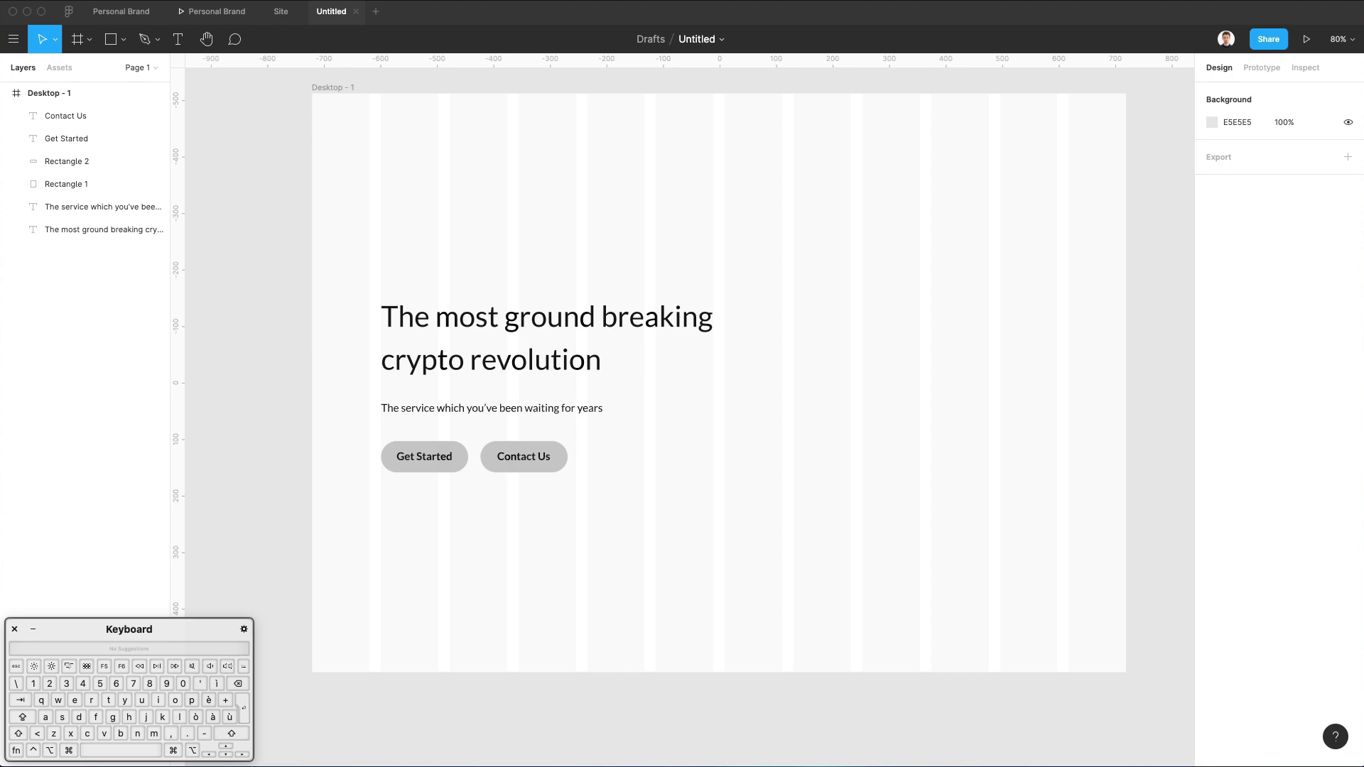
pyautogui.press('super+Tab')
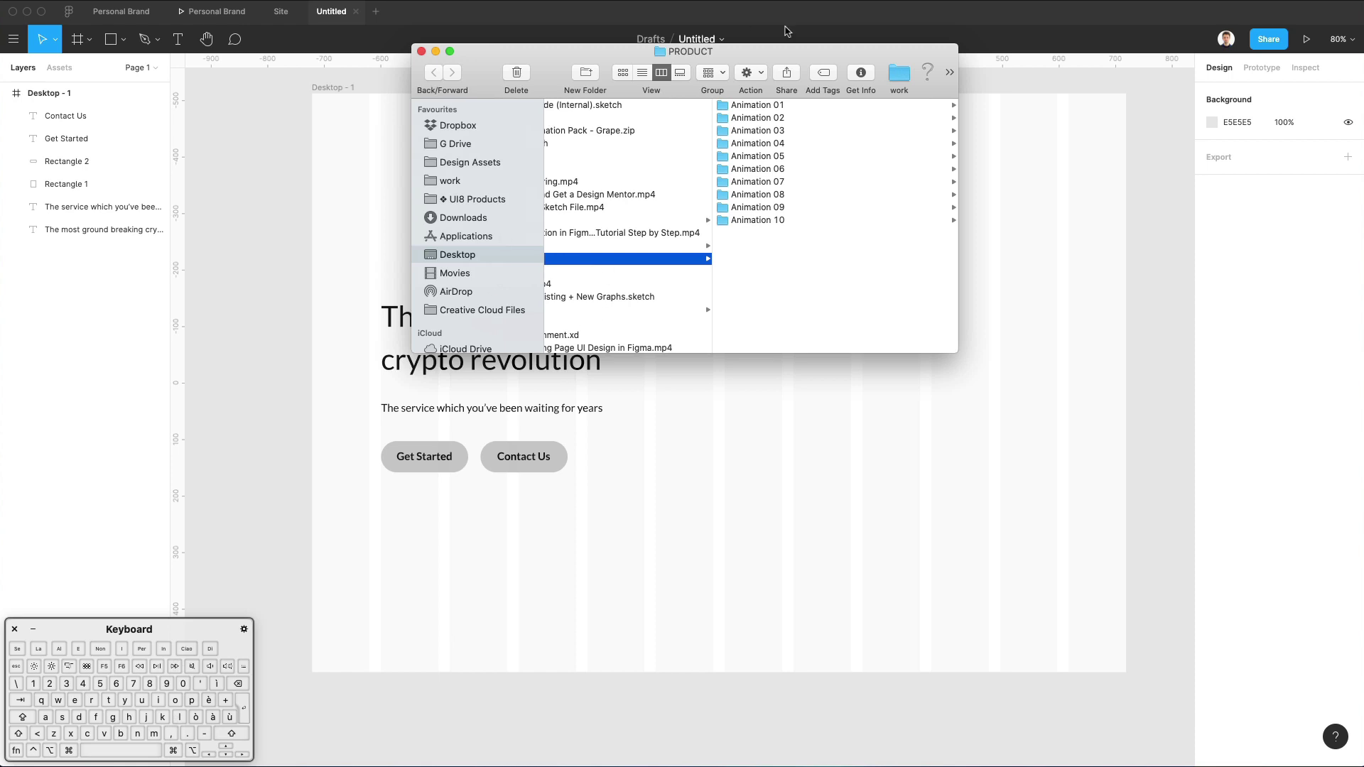
pyautogui.press('Right')
pyautogui.press('Down')
pyautogui.press('Down')
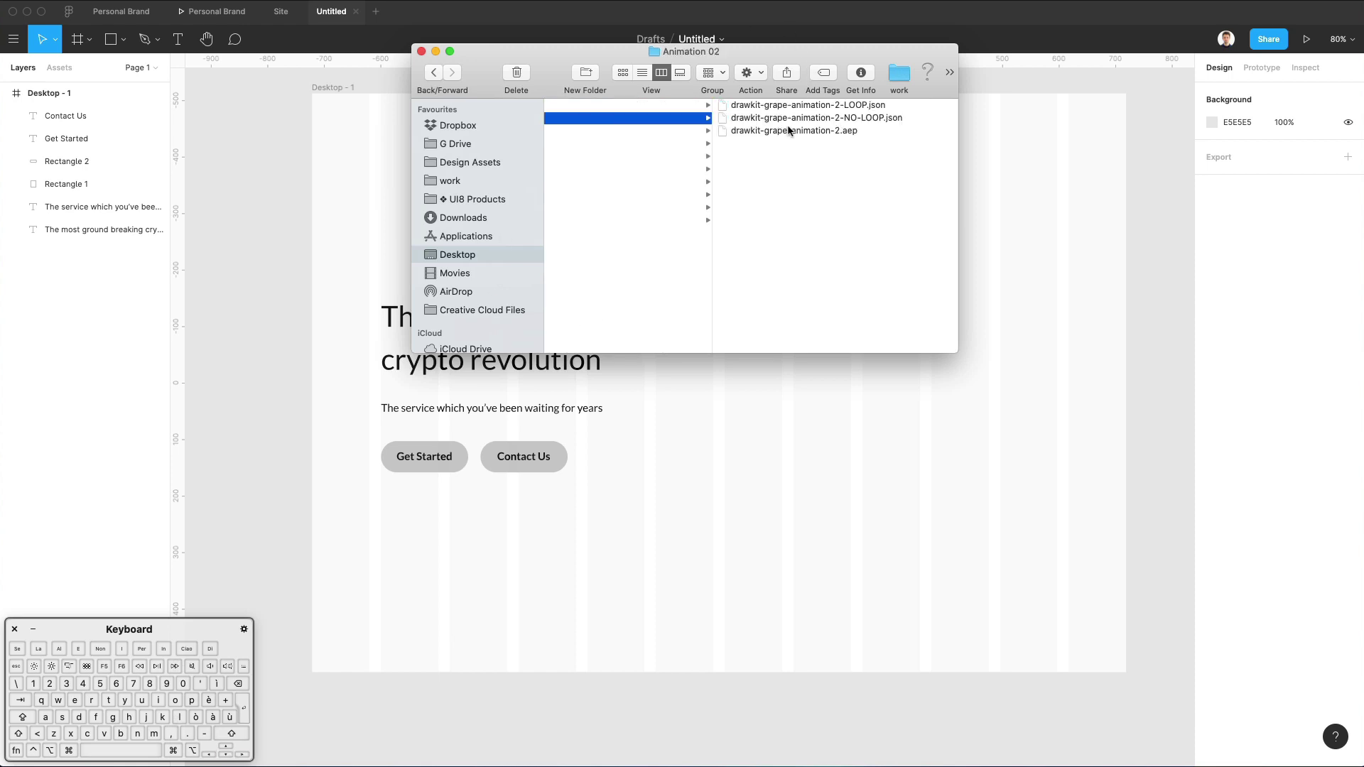
pyautogui.press('Down')
pyautogui.press('Down')
pyautogui.press('Down')
pyautogui.press('Down')
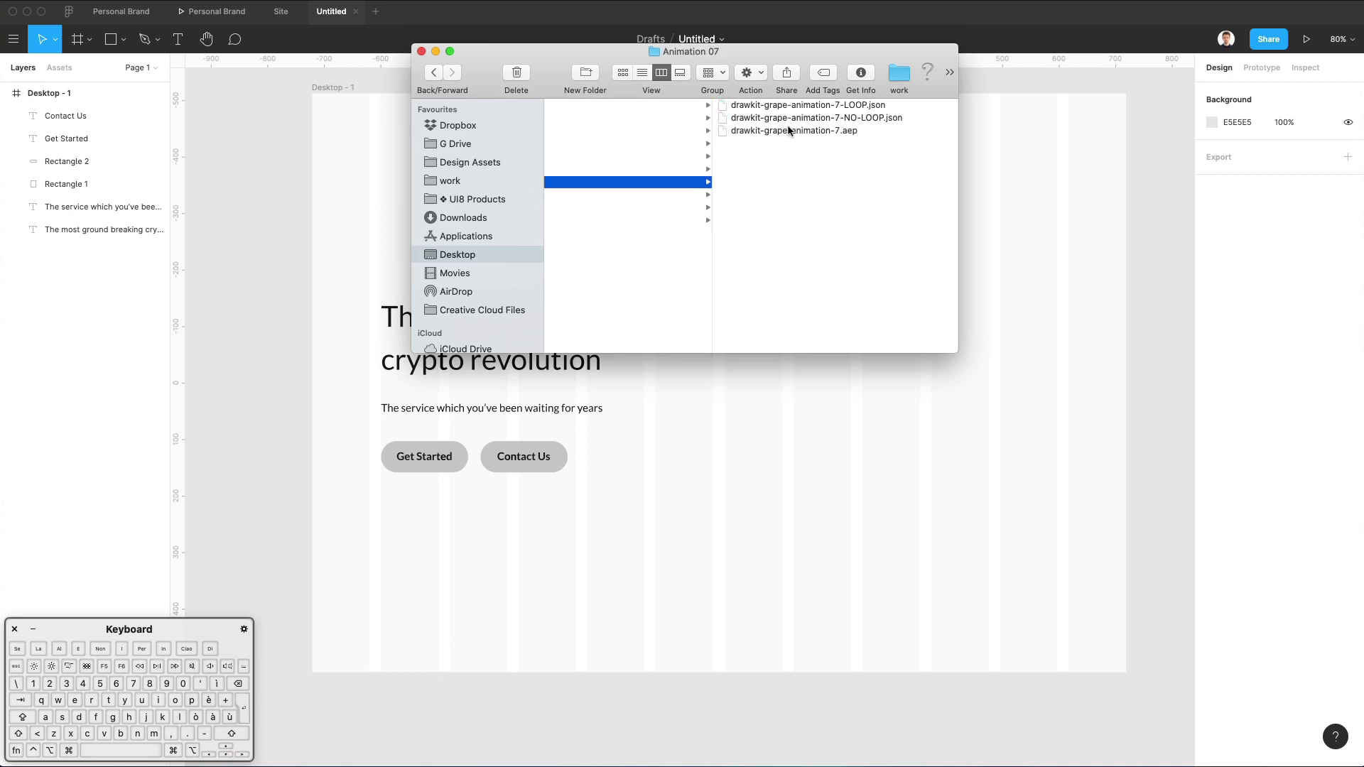
pyautogui.hscroll(-2, 787, 130)
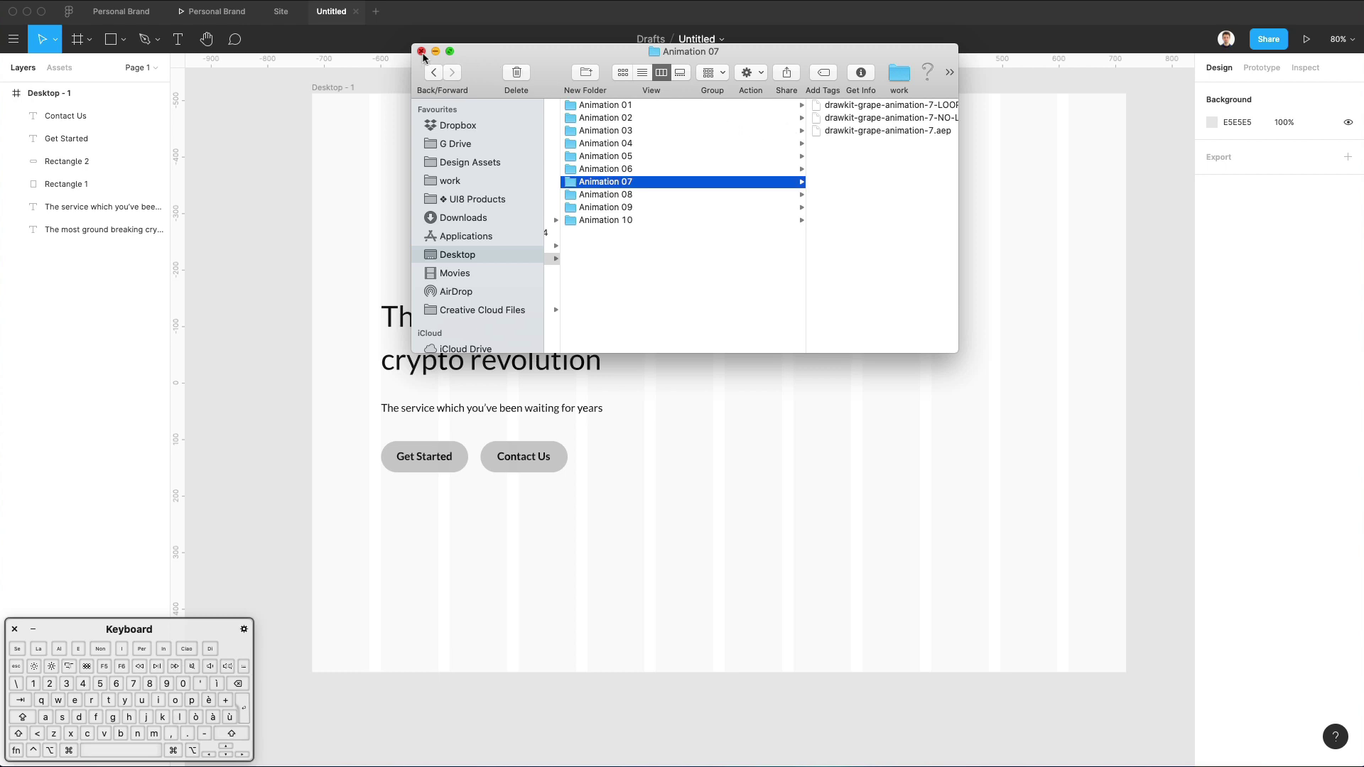
pyautogui.press('Down')
pyautogui.press('Down')
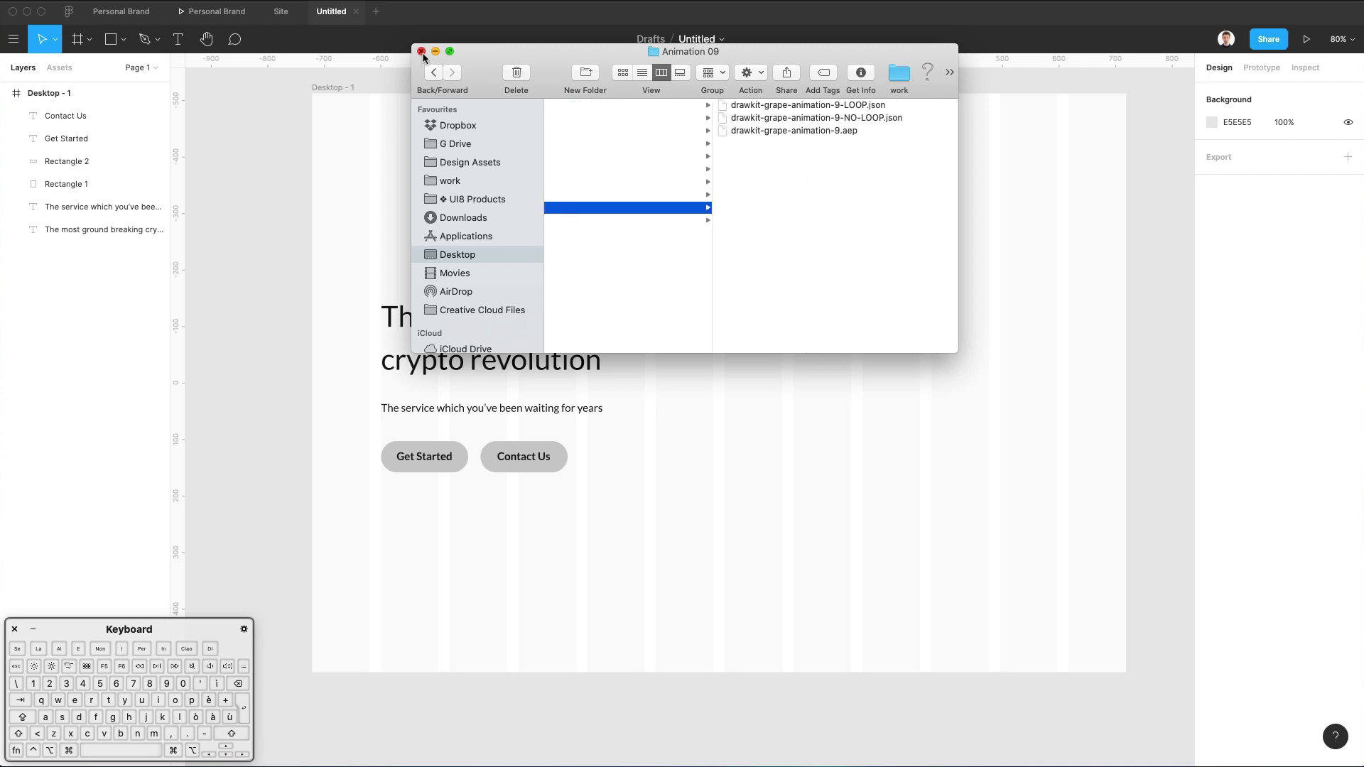
pyautogui.click(422, 52)
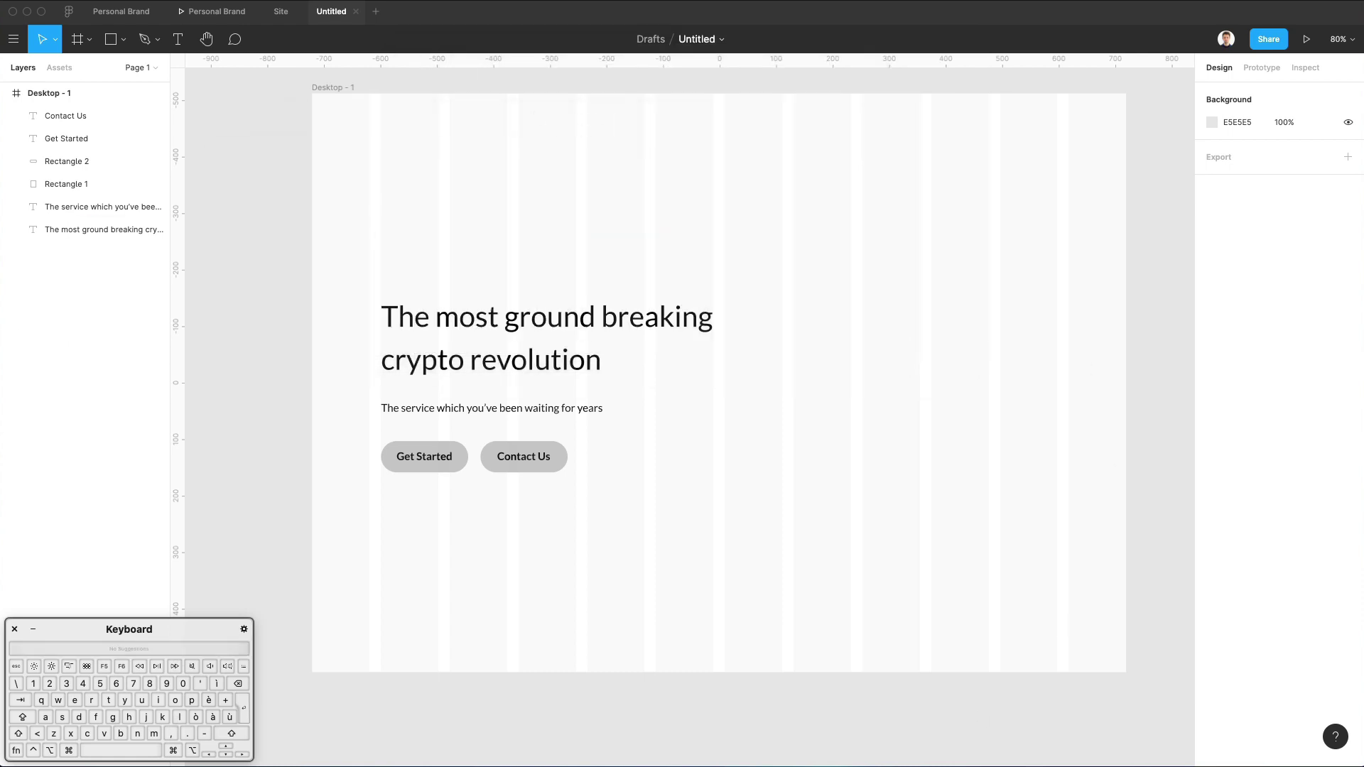
# Return to Safari and open 'Illustrations | unDraw' from the address-bar suggestions for 'illustration'.
pyautogui.press('super+Tab')
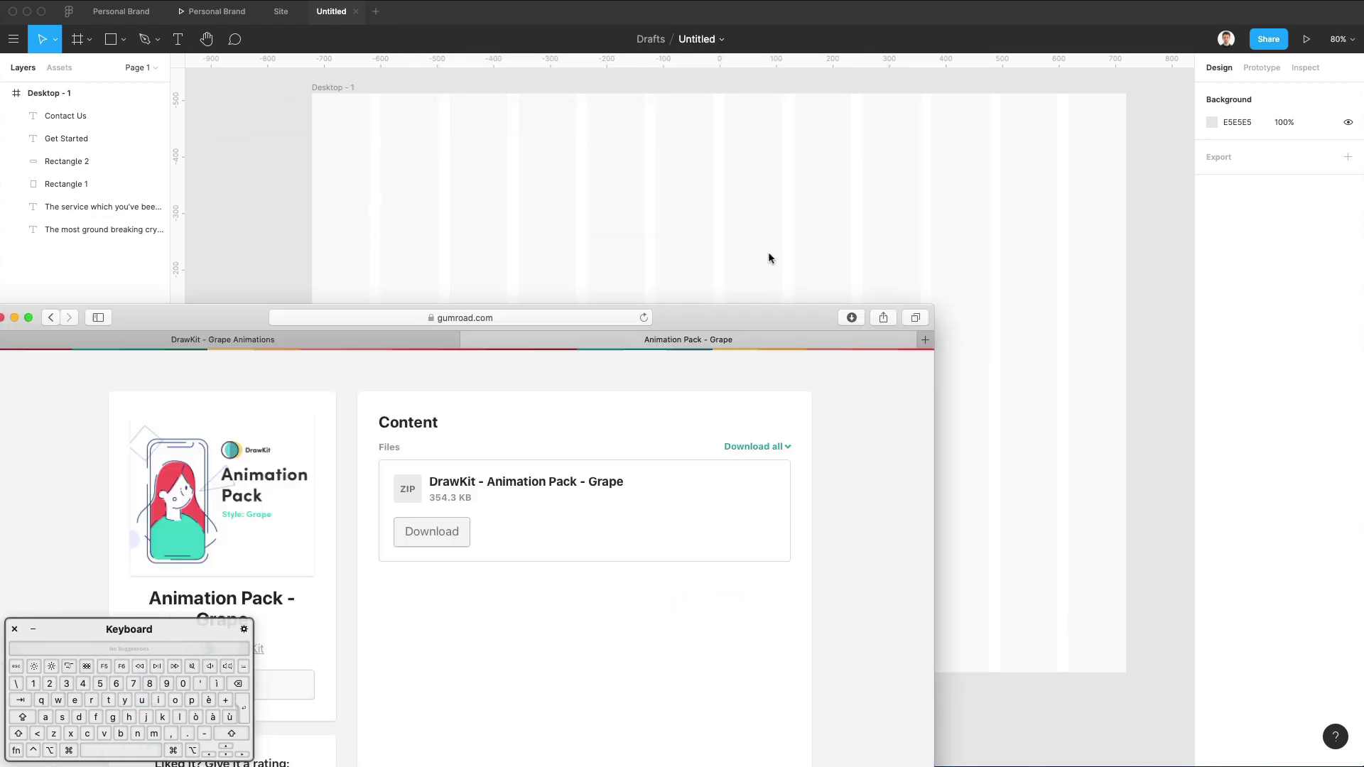
pyautogui.click(646, 55)
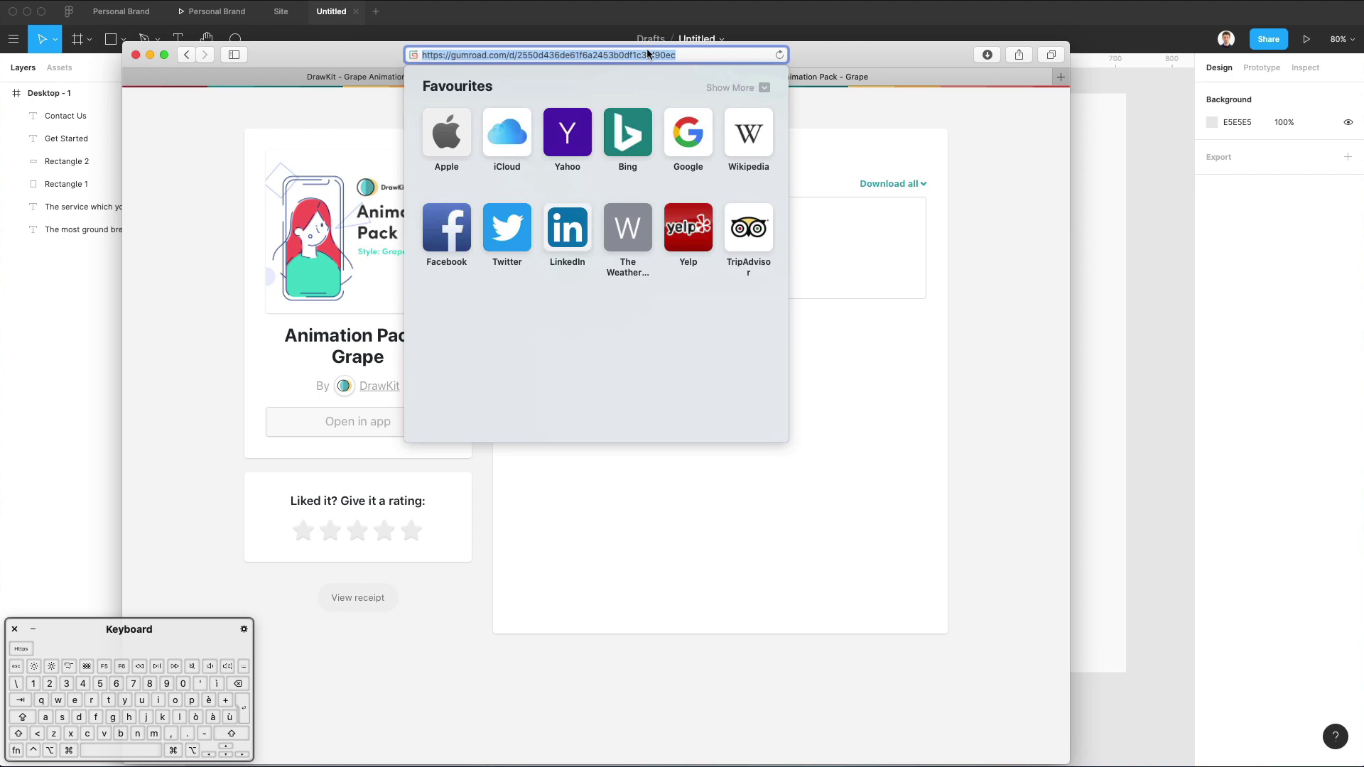
pyautogui.press('BackSpace')
pyautogui.write('i')
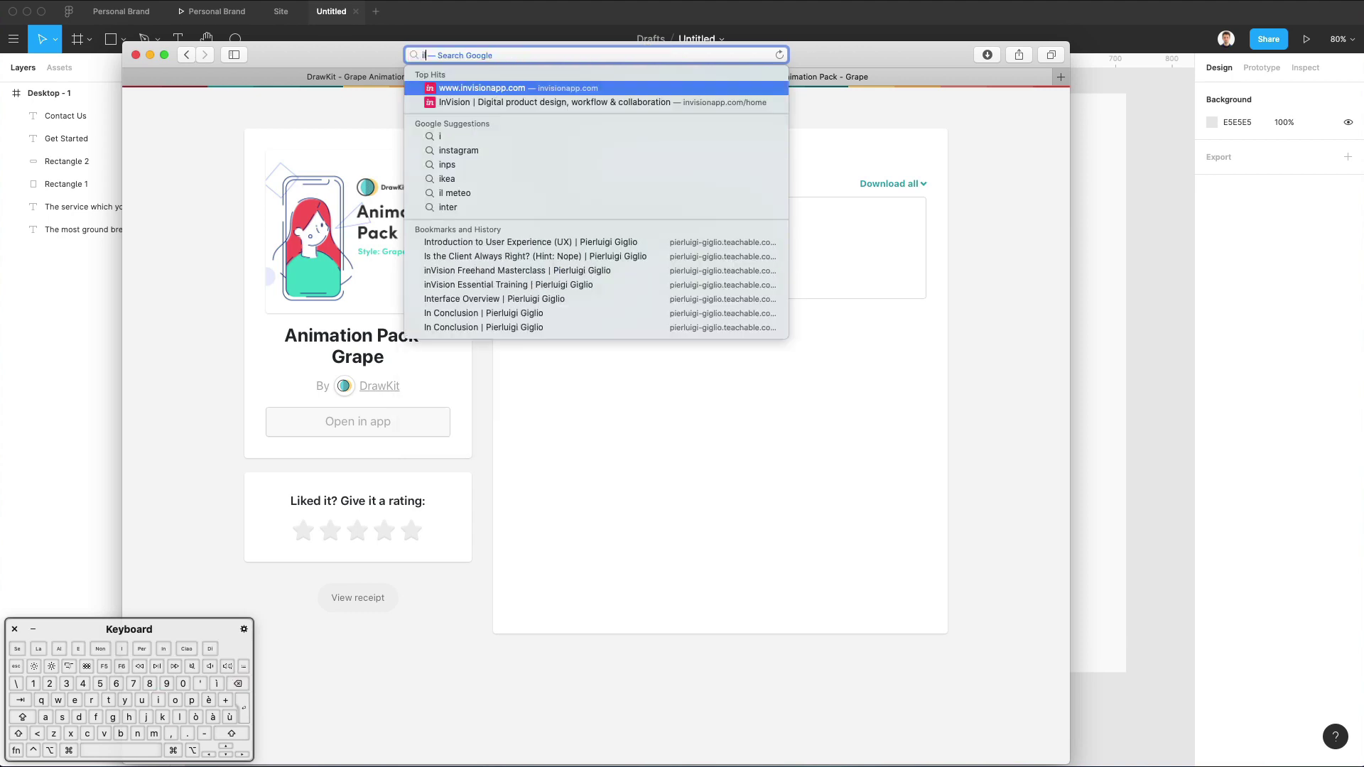
pyautogui.write('llustration')
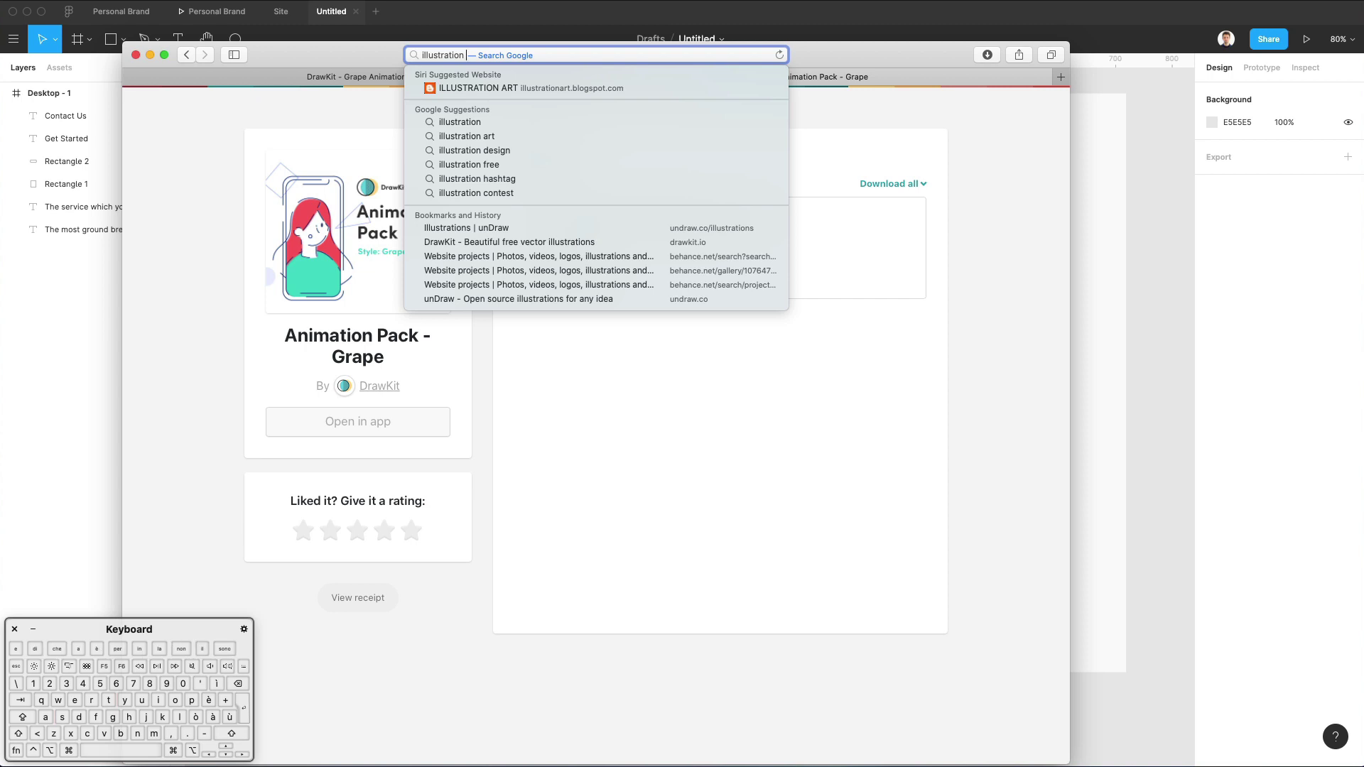
pyautogui.click(594, 227)
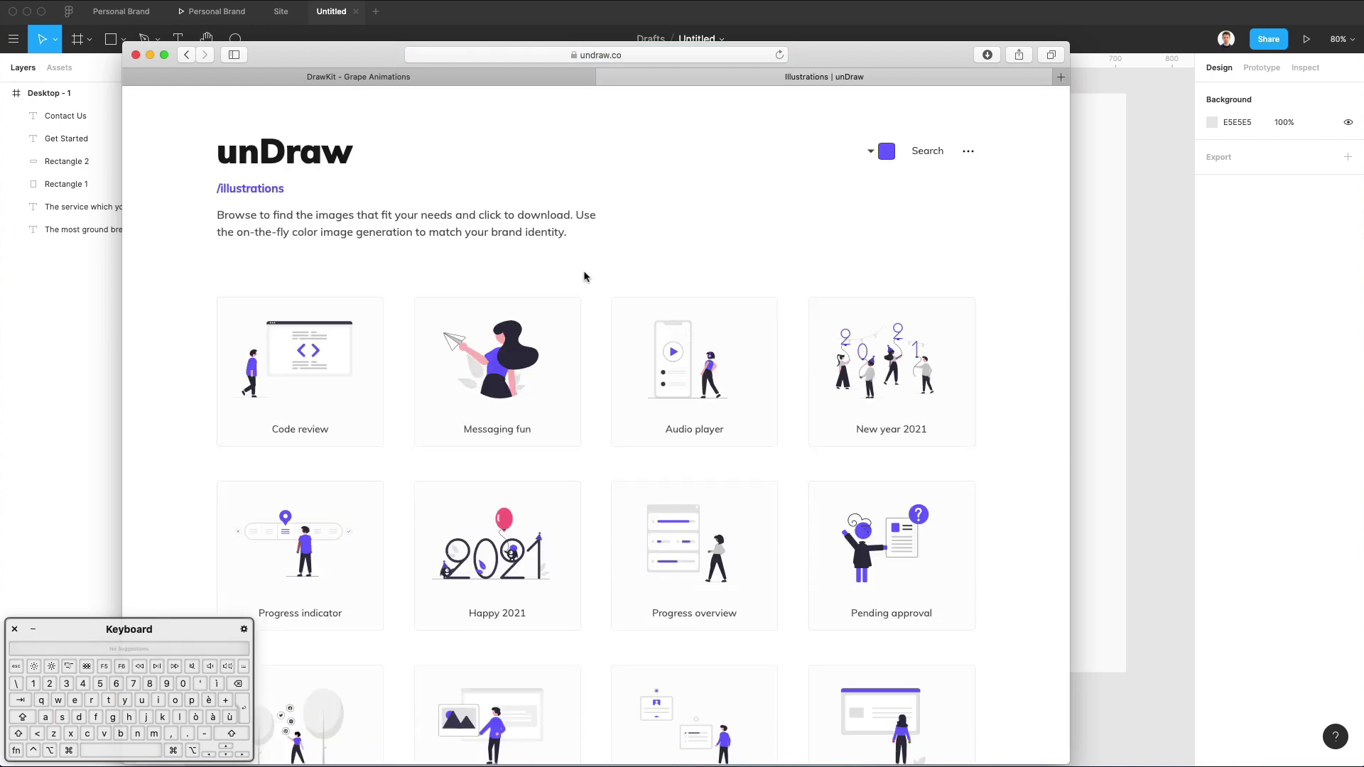
# Search unDraw for 'crypto' illustrations.
pyautogui.scroll(-4, 584, 277)
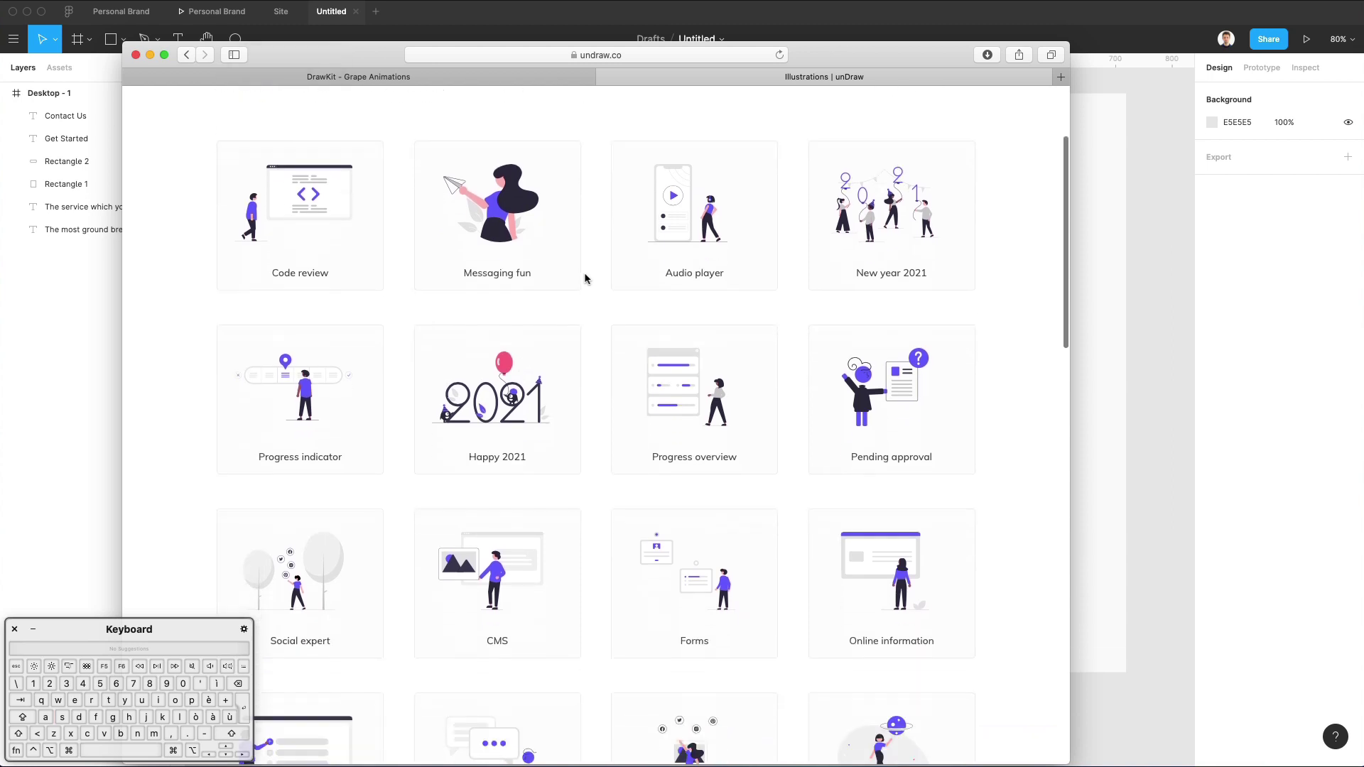
pyautogui.scroll(4, 569, 276)
pyautogui.click(928, 153)
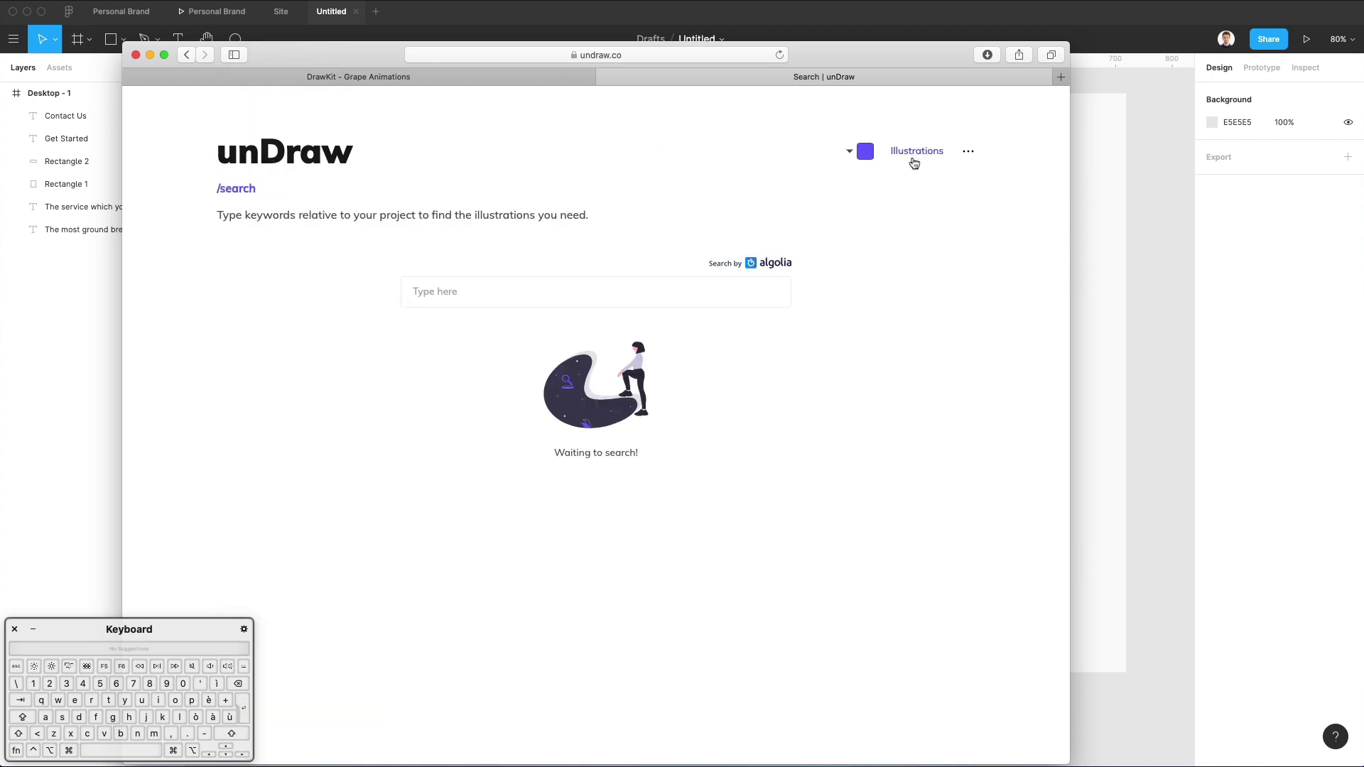
pyautogui.click(603, 302)
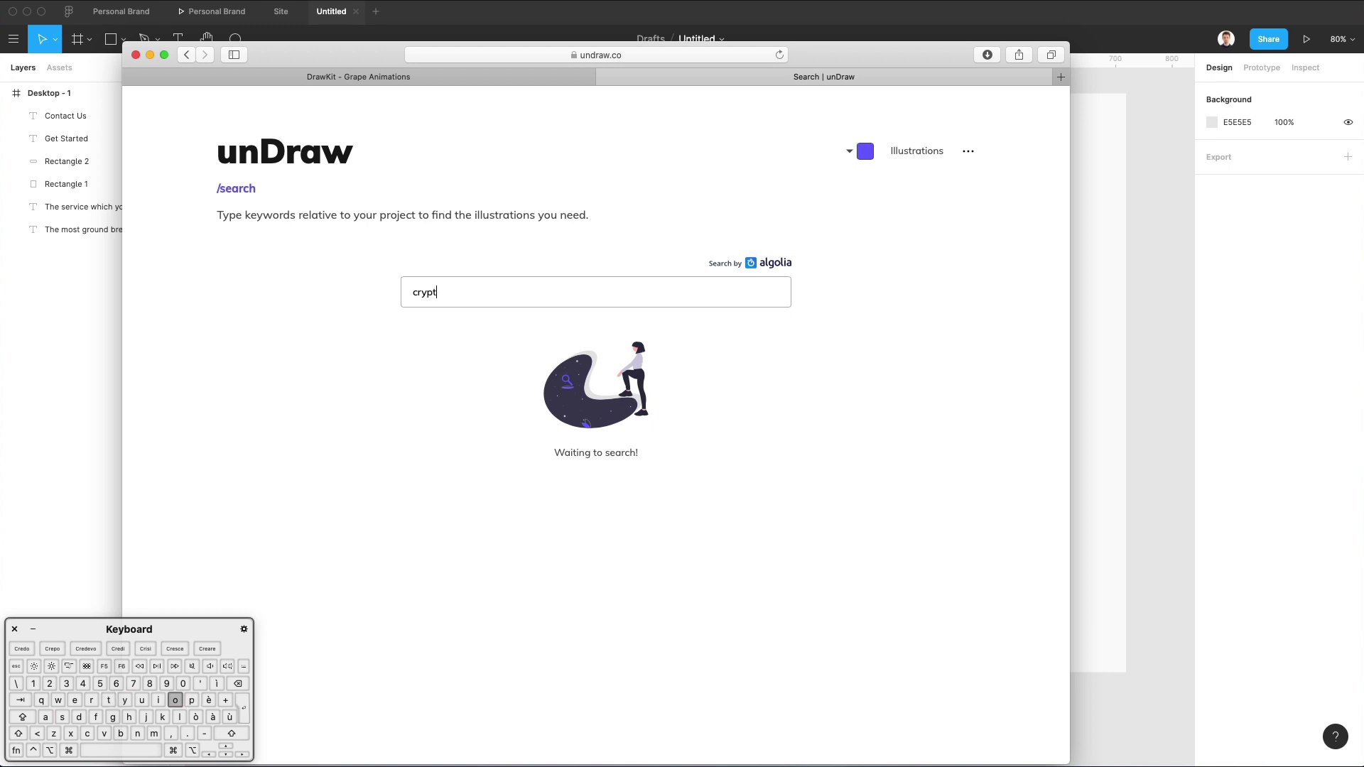
pyautogui.press('Return')
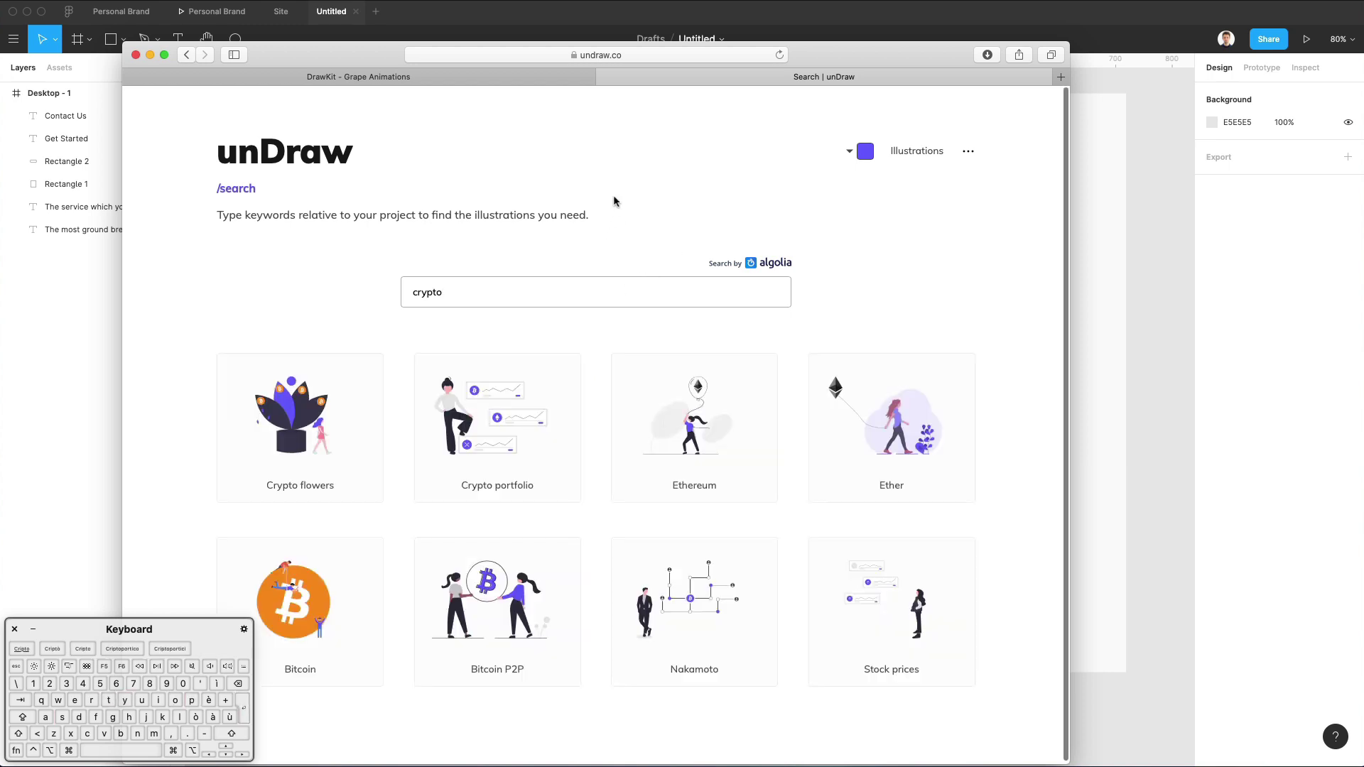
# Download the Bitcoin illustration as SVG and return to the Figma hero design.
pyautogui.scroll(-1, 851, 257)
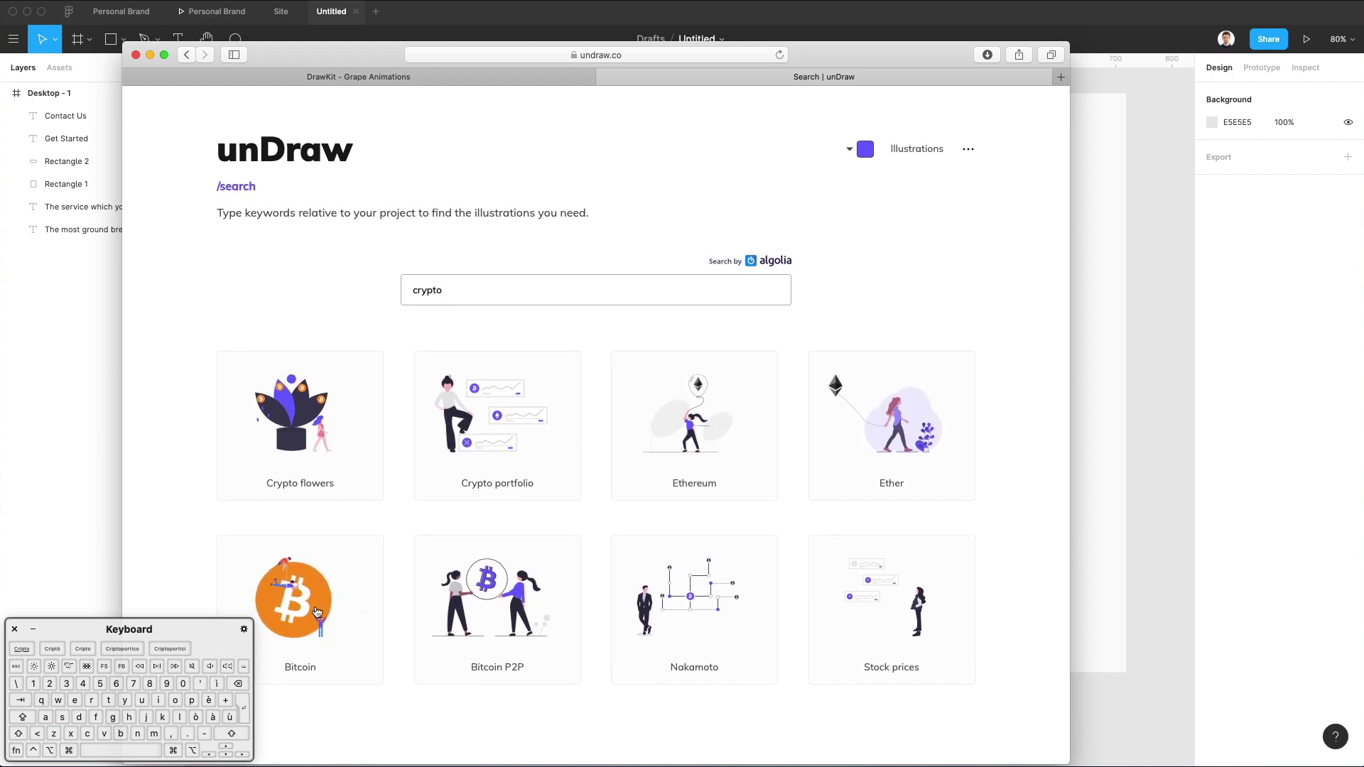
pyautogui.click(317, 613)
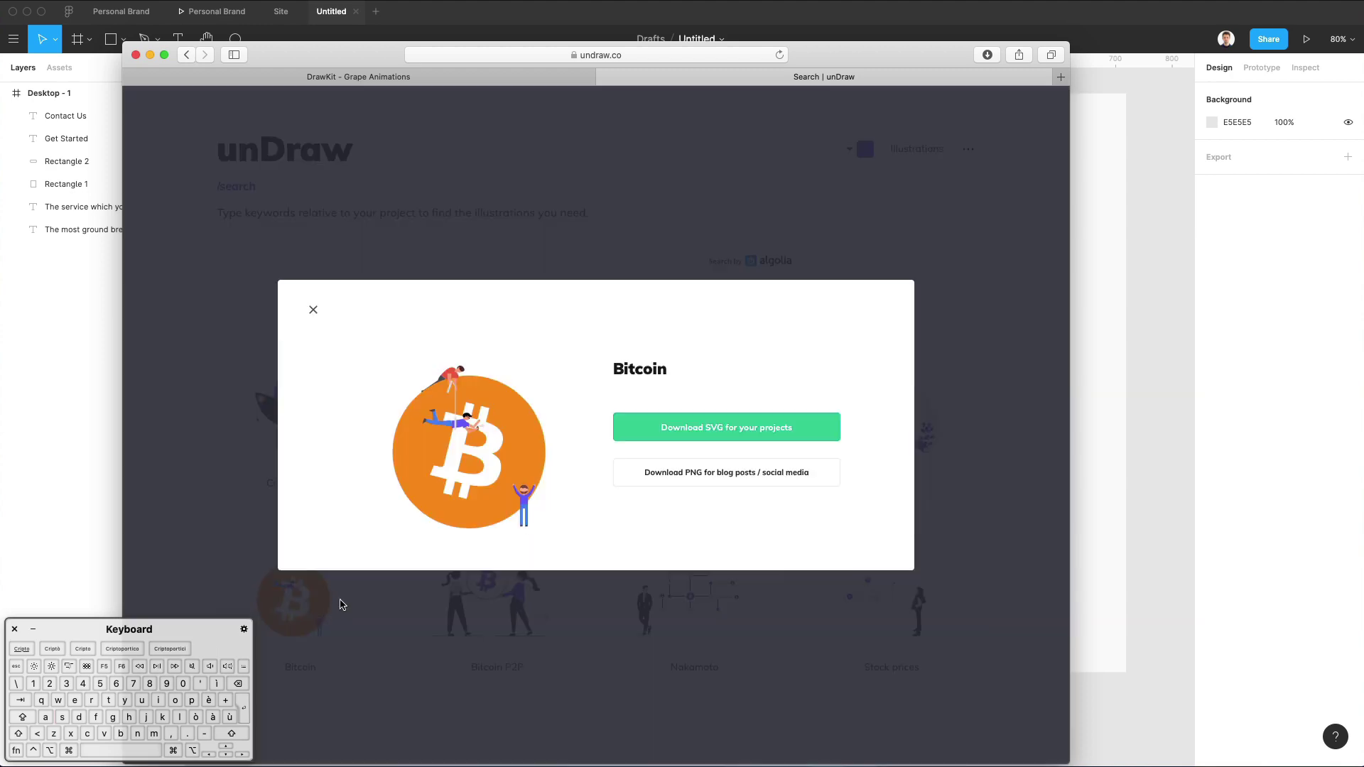
pyautogui.click(774, 434)
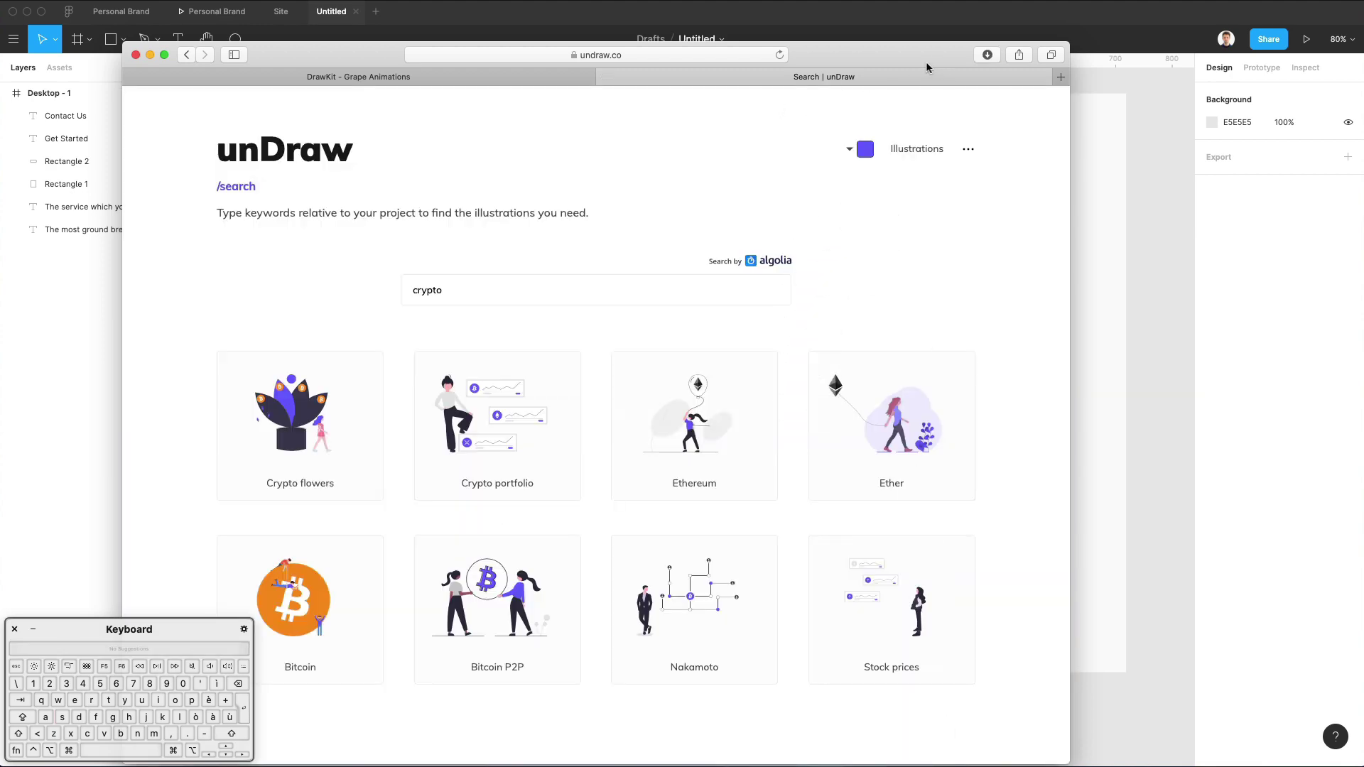
pyautogui.press('super+Tab')
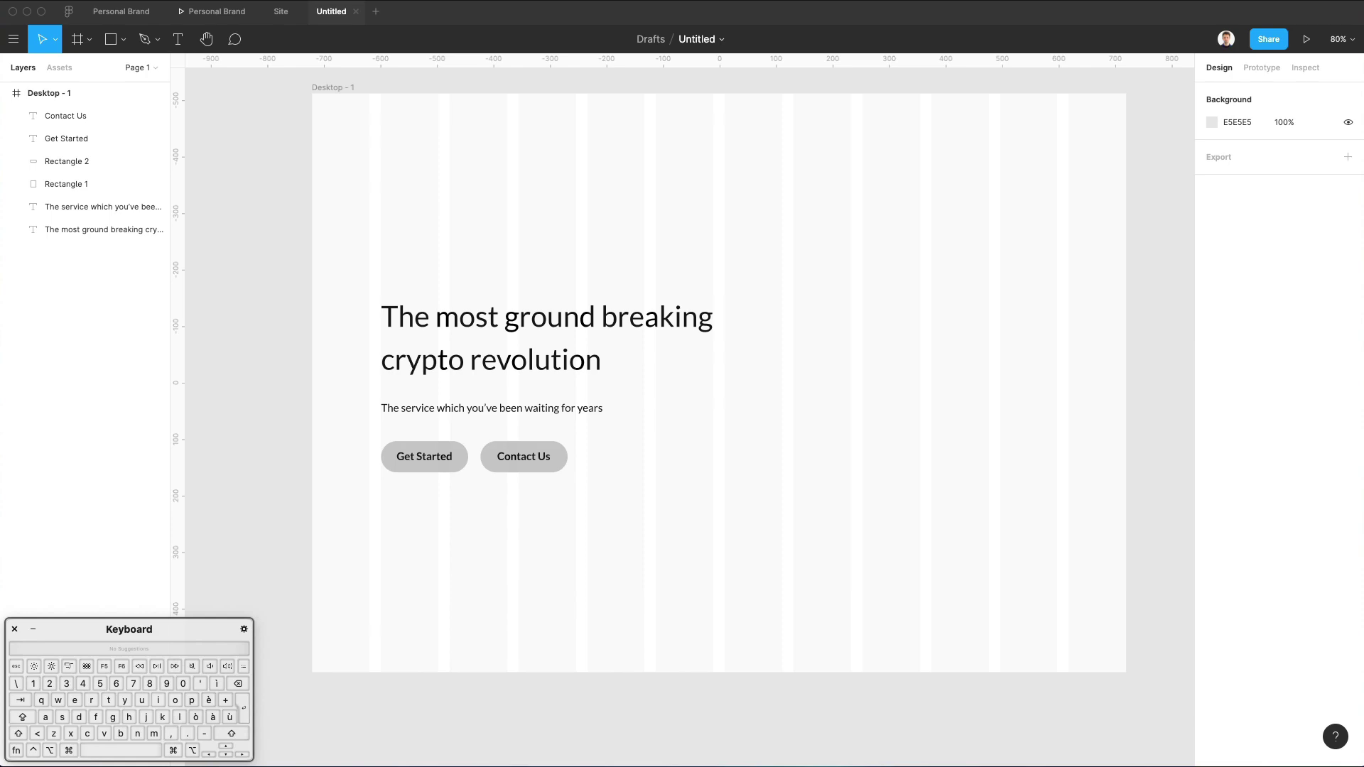
# Drag the undraw Bitcoin SVG from Downloads onto the right side of the Desktop - 1 frame.
pyautogui.click(945, 764)
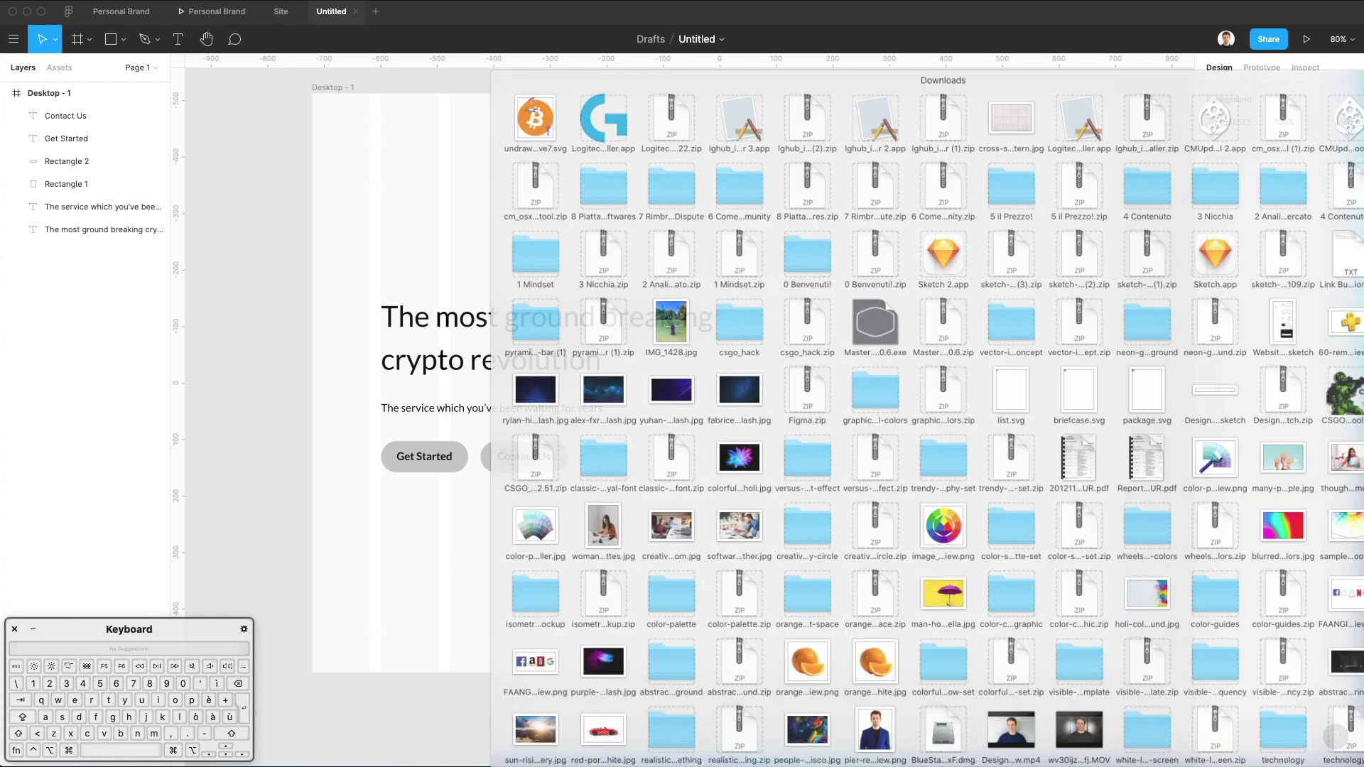
pyautogui.moveTo(470, 45); pyautogui.dragTo(901, 375)
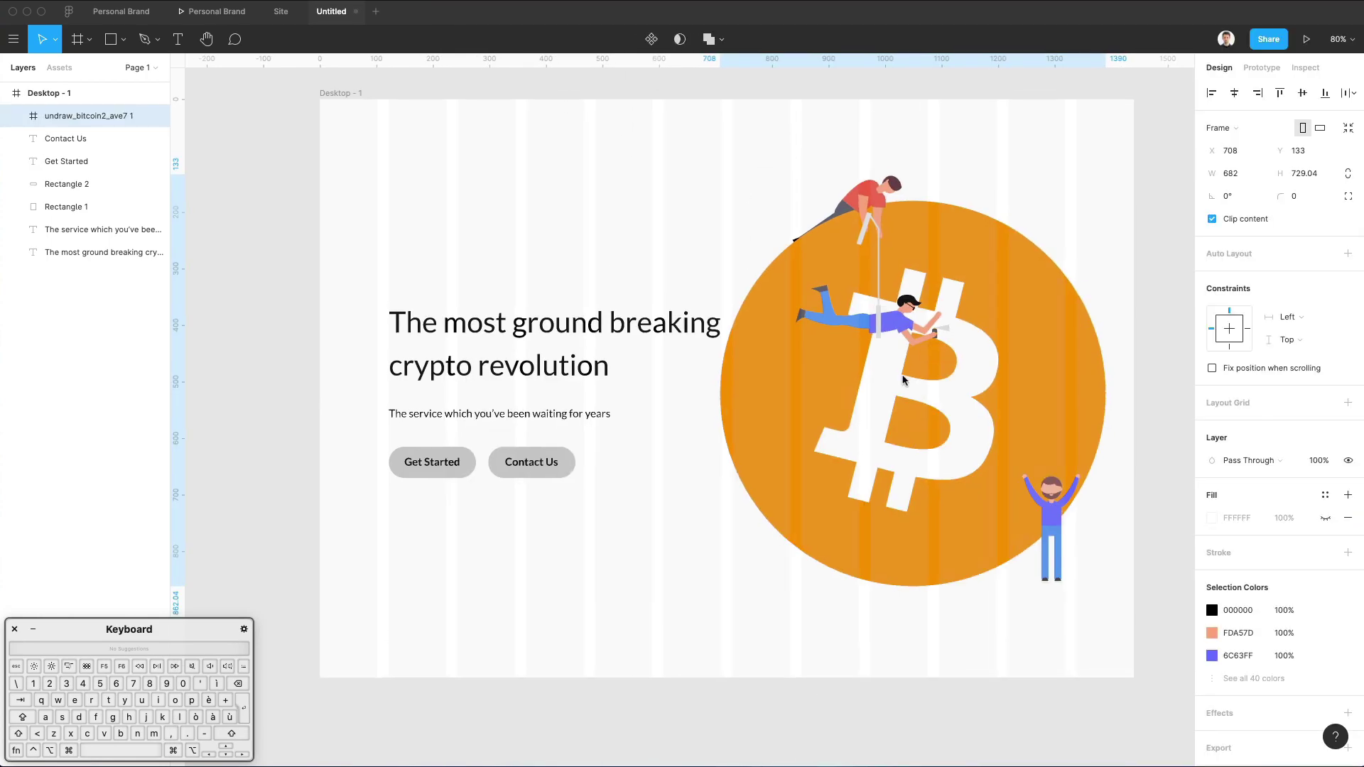